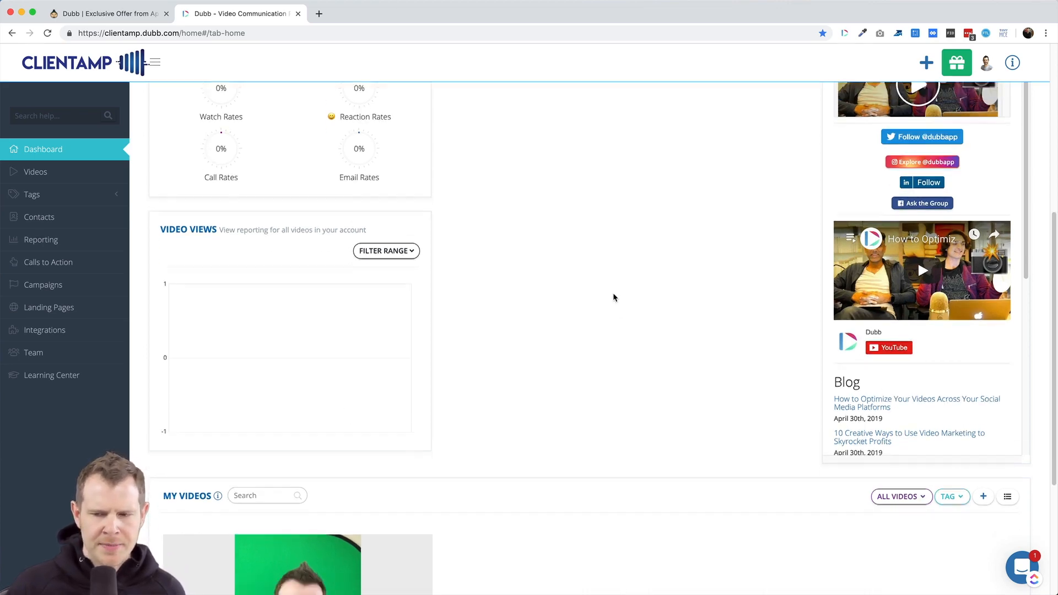
Look over the dashboard and open Video 1 from the video library for editing.
scroll(344, 434, down, 3)
scroll(375, 434, down, 1)
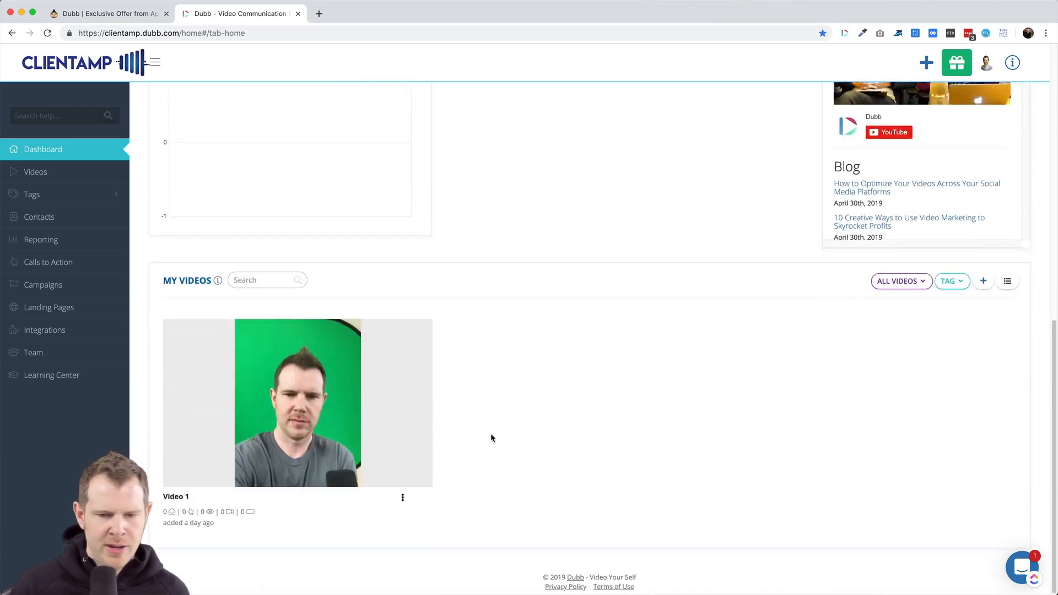
scroll(491, 435, up, 10)
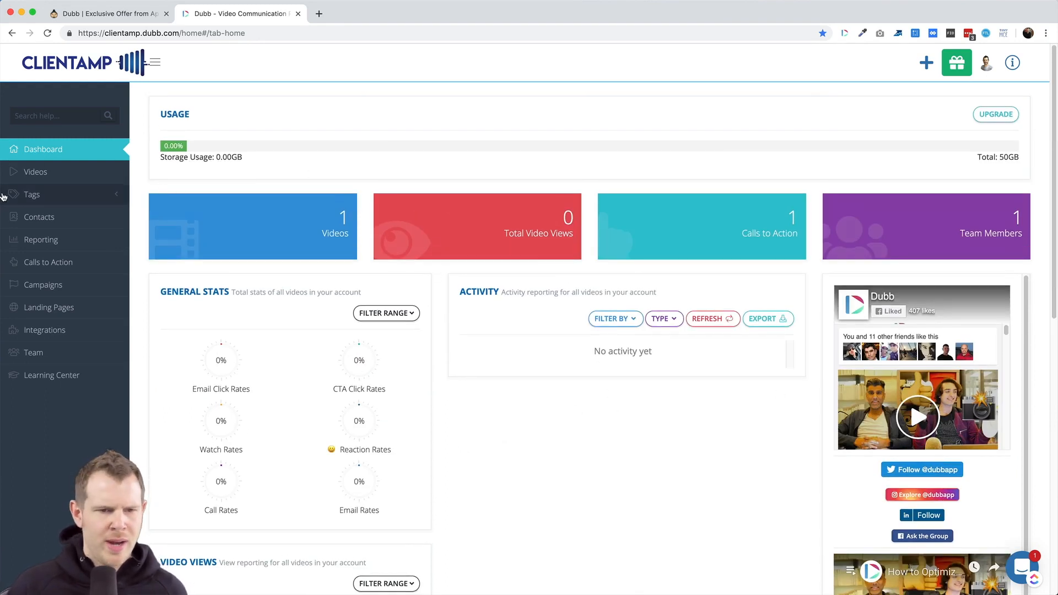
click(35, 173)
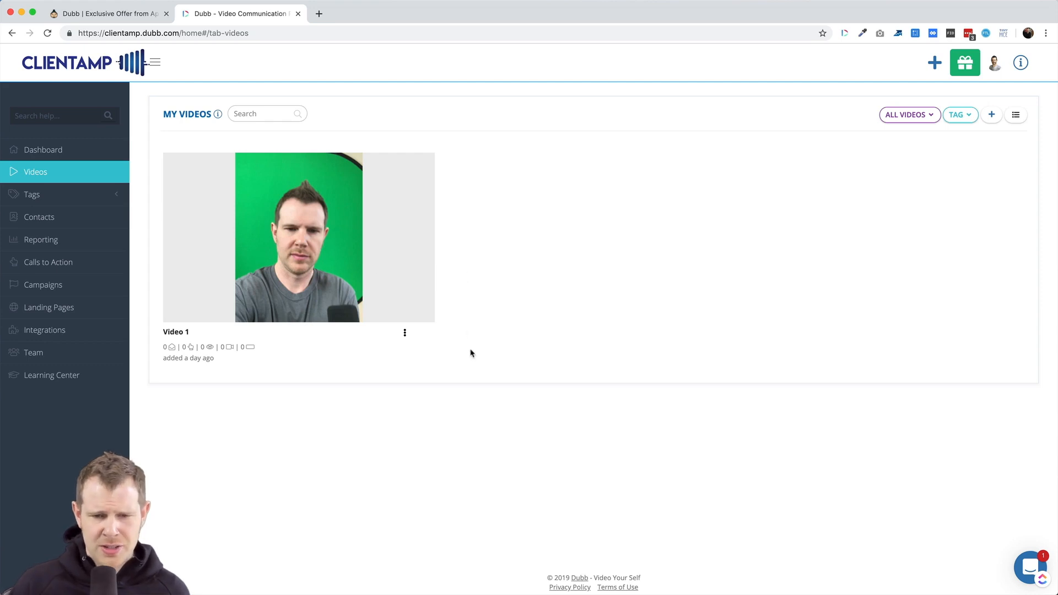
click(405, 334)
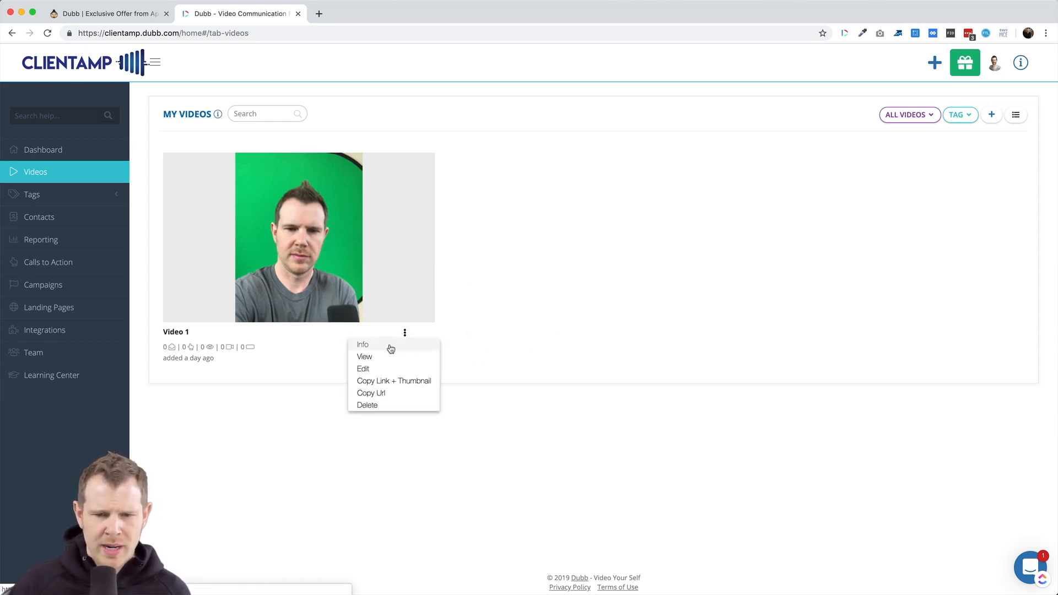
click(377, 369)
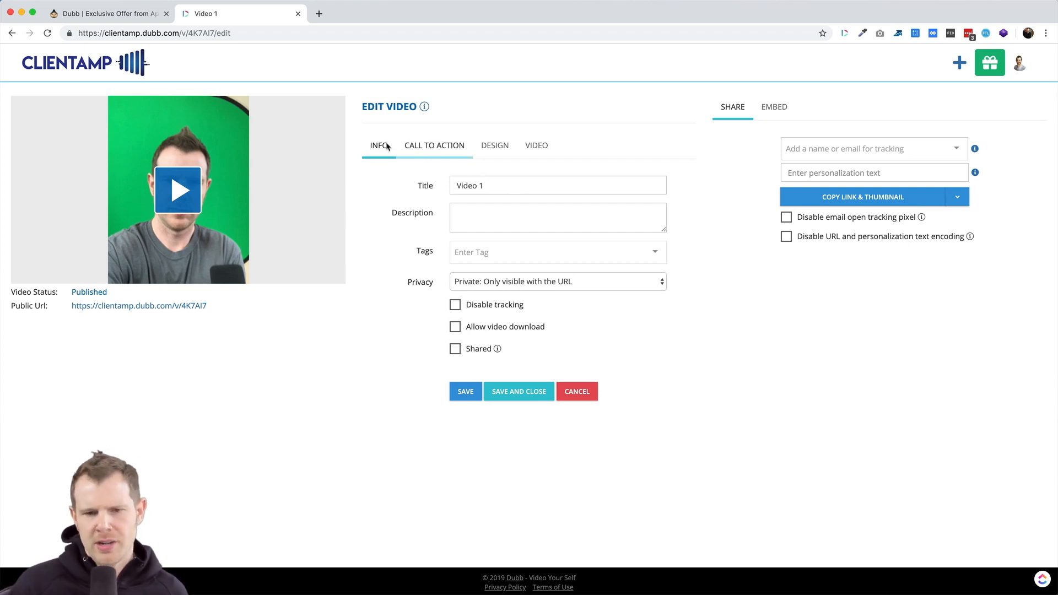
Title the video "This my test video", describe it as "Video is cool." and keep its privacy as Private: Only visible with the URL.
drag(490, 188, 442, 188)
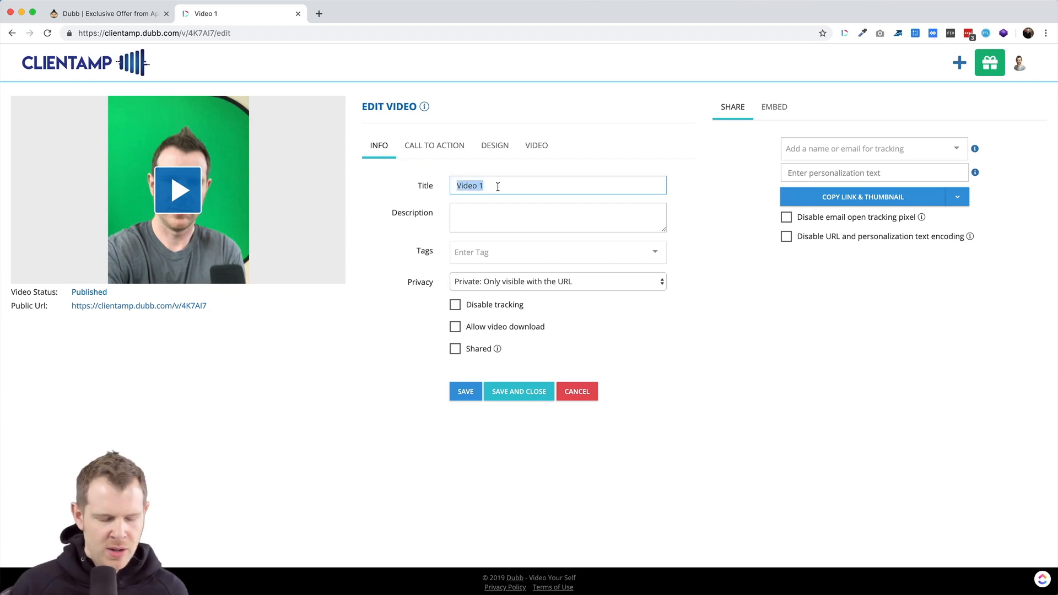
text(This my t)
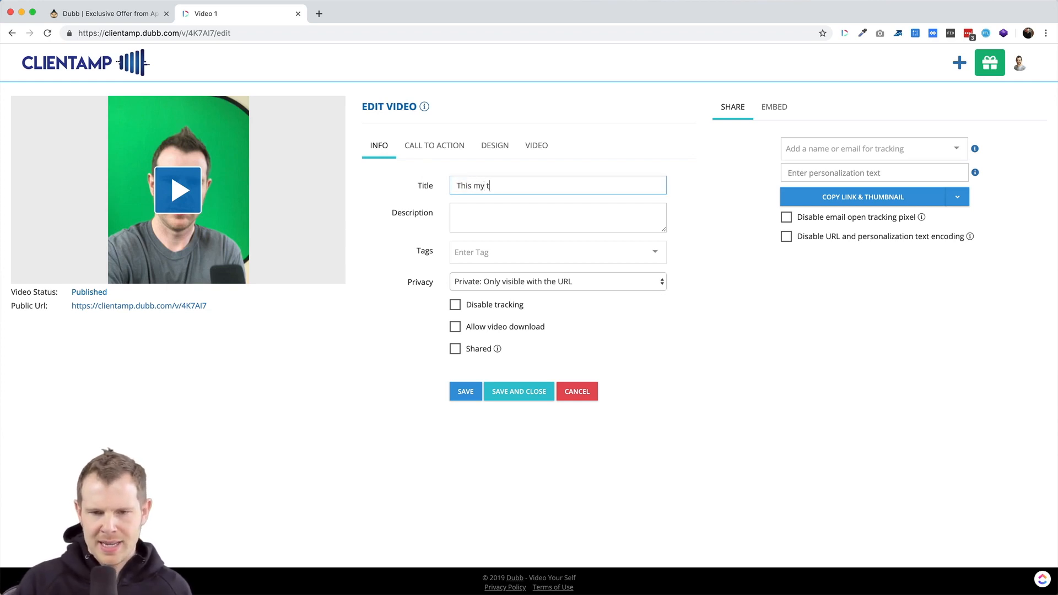
text(est vdieo)
text(ideo)
click(503, 212)
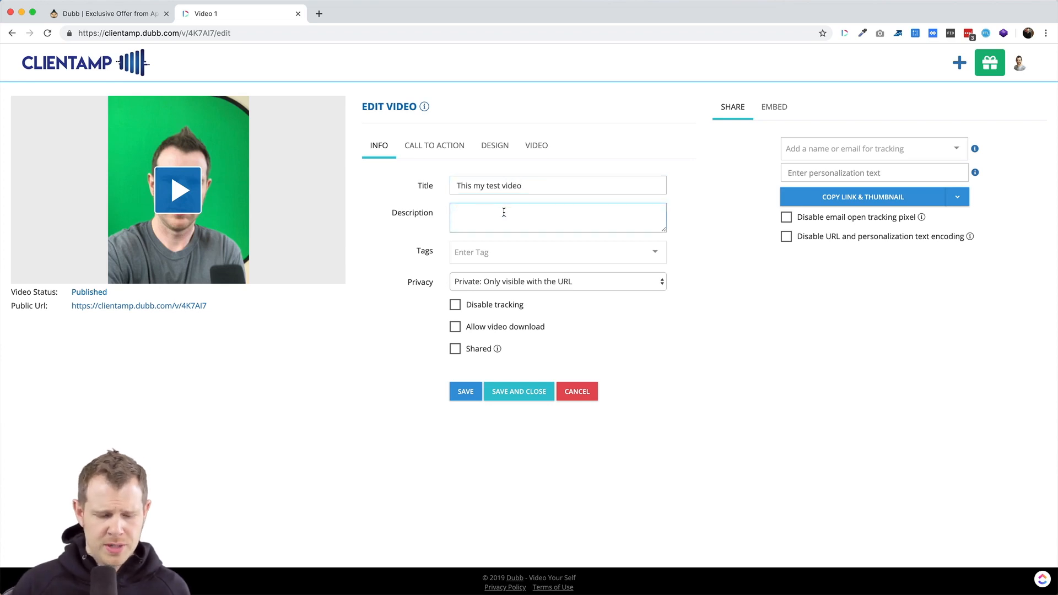
text(Video is cool.)
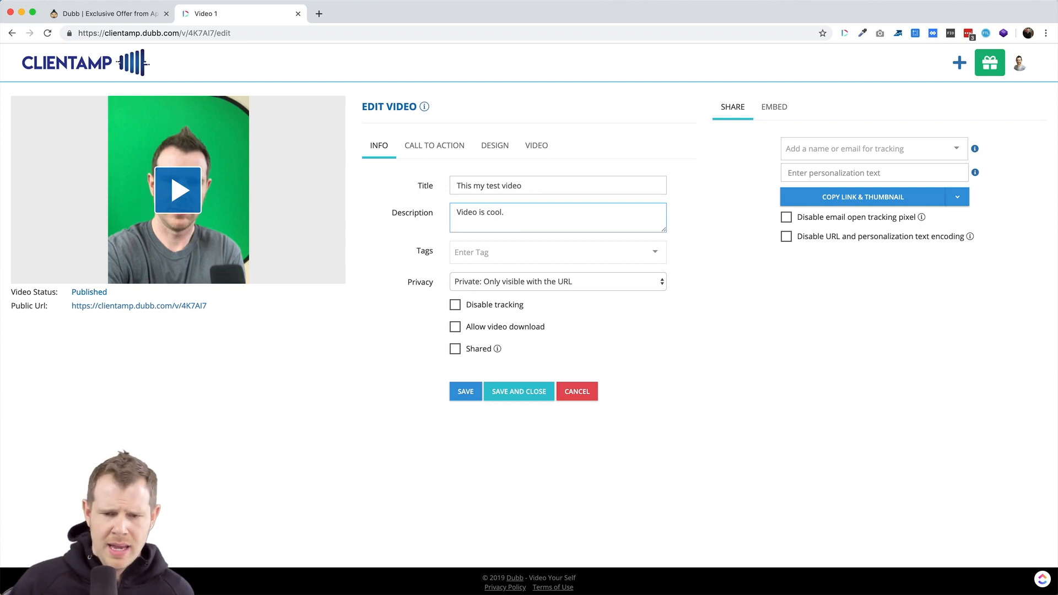
click(563, 285)
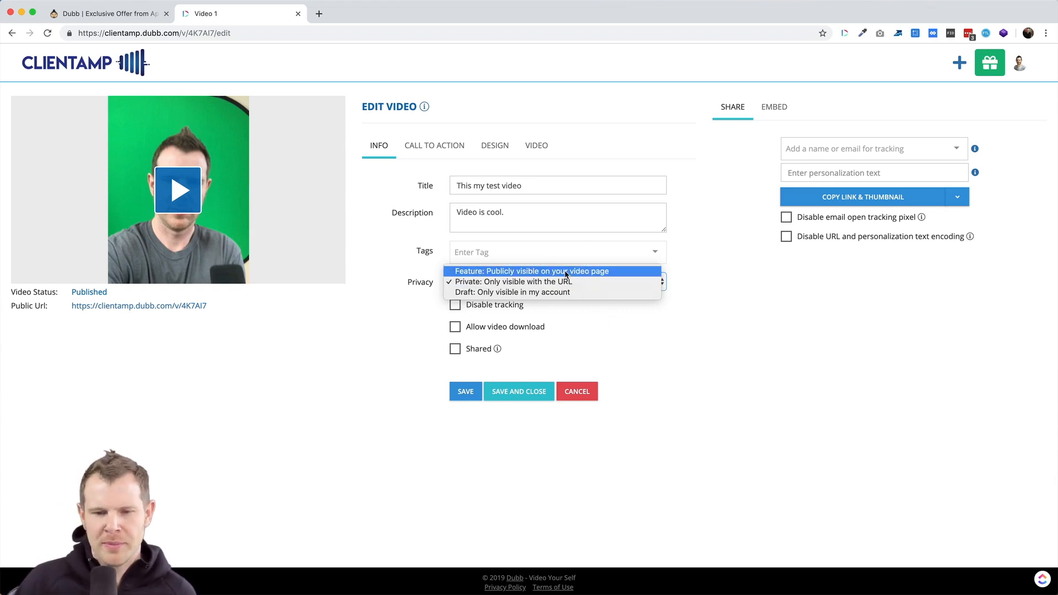
click(511, 281)
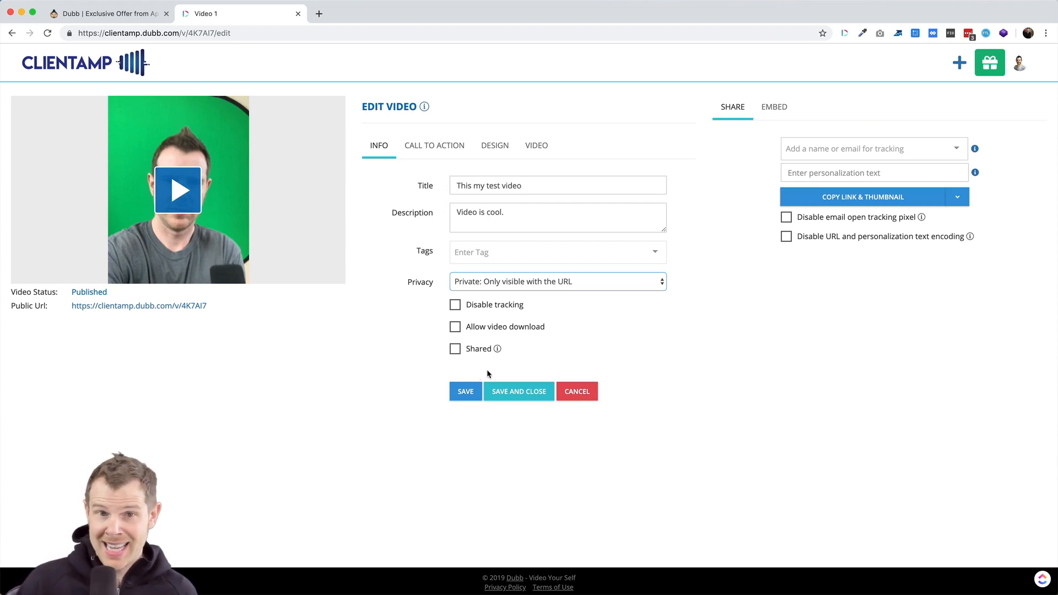
Examine the video's call-to-action settings and the calls to action available for it.
click(433, 146)
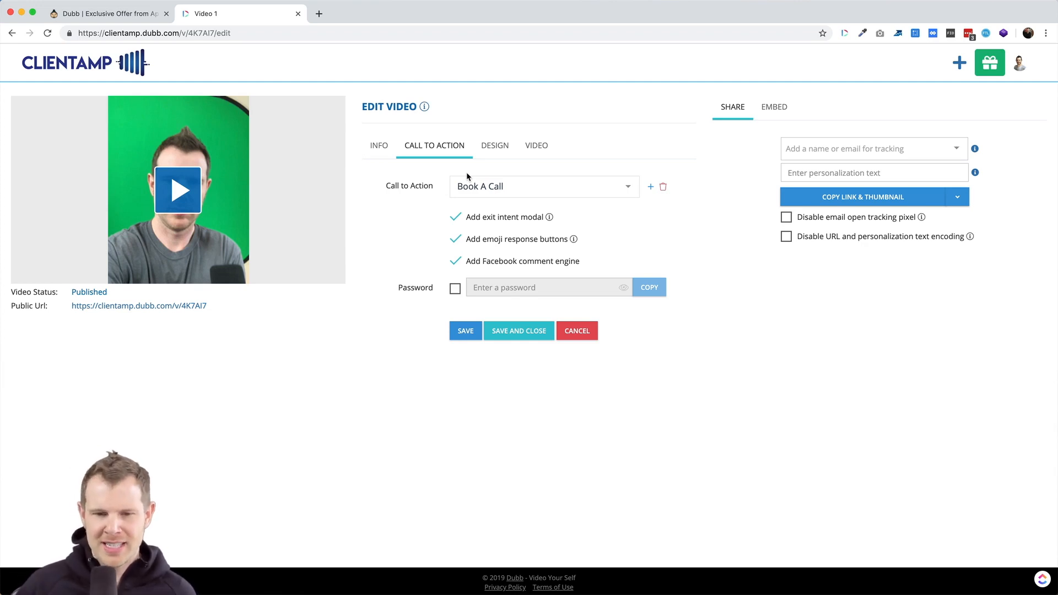
click(626, 191)
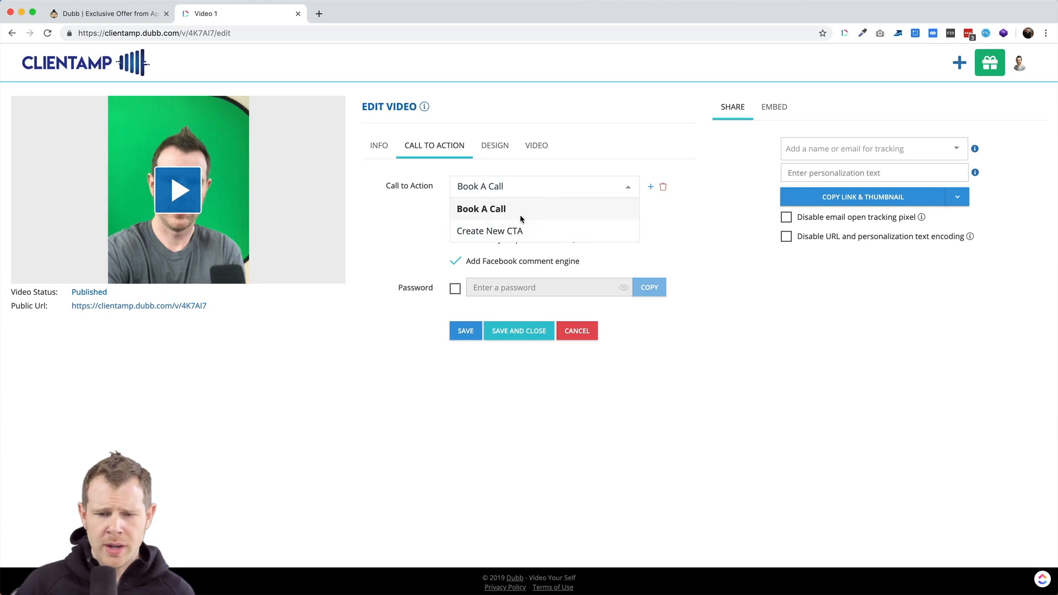
click(423, 247)
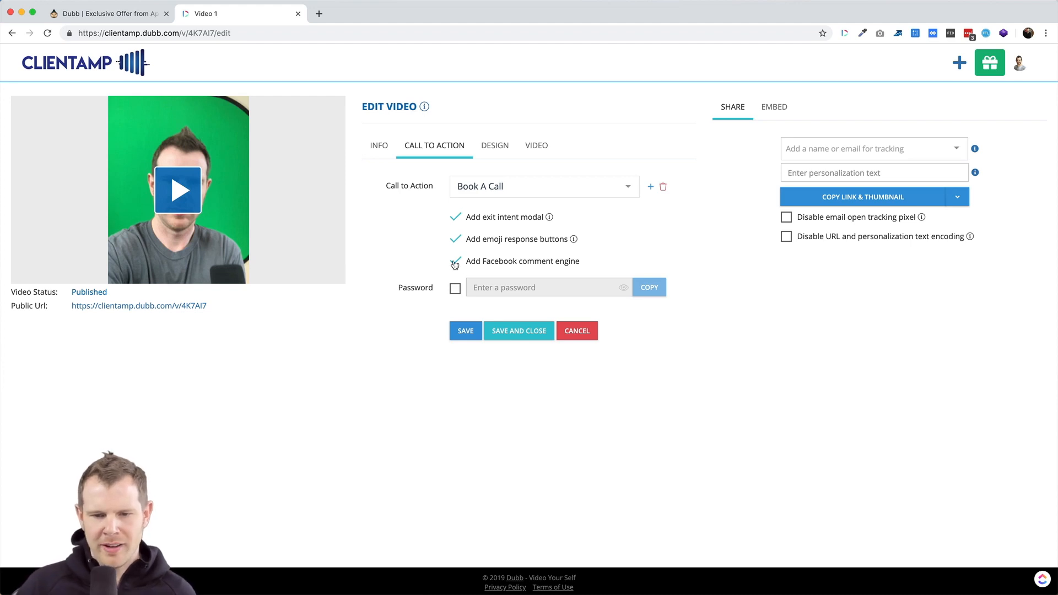
View the video's public page in a new tab, including its exit intent modal and comment section, and return to the editor.
right_click(157, 307)
key(Return)
click(361, 14)
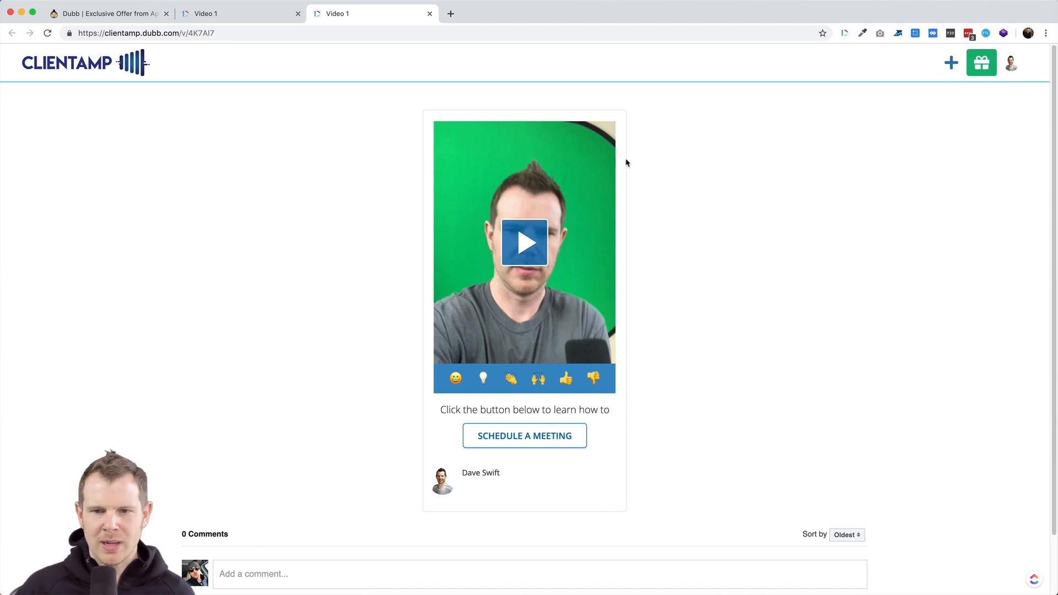
mouse_move(554, 32)
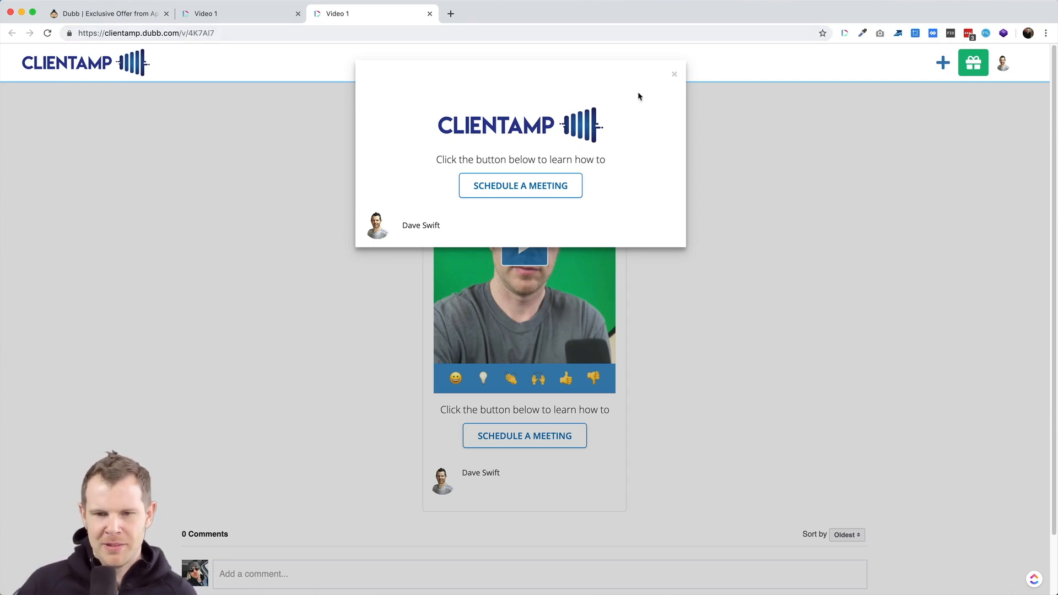
click(674, 72)
scroll(664, 275, down, 2)
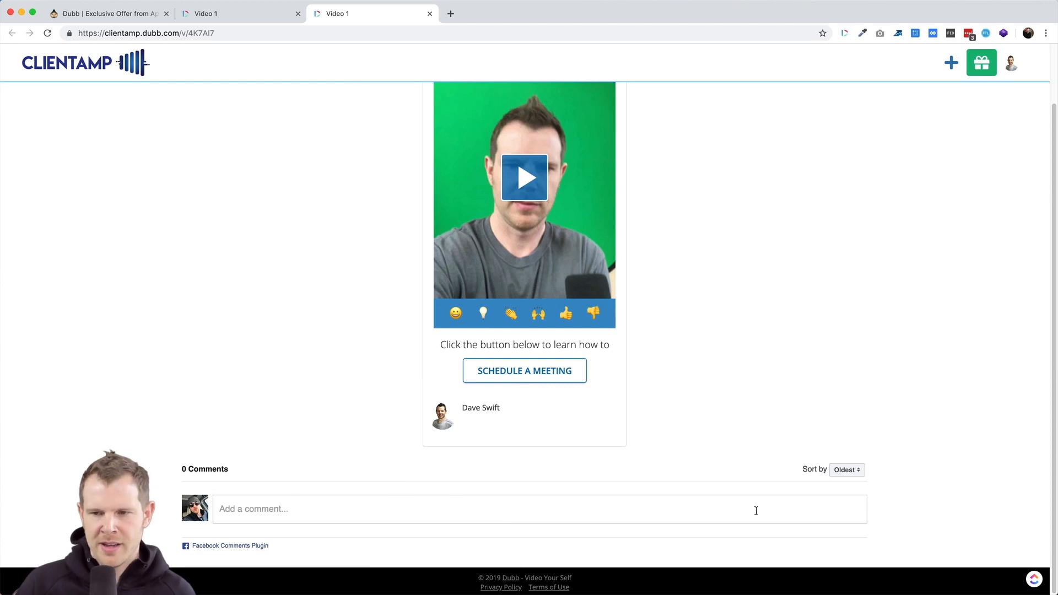
scroll(688, 395, up, 2)
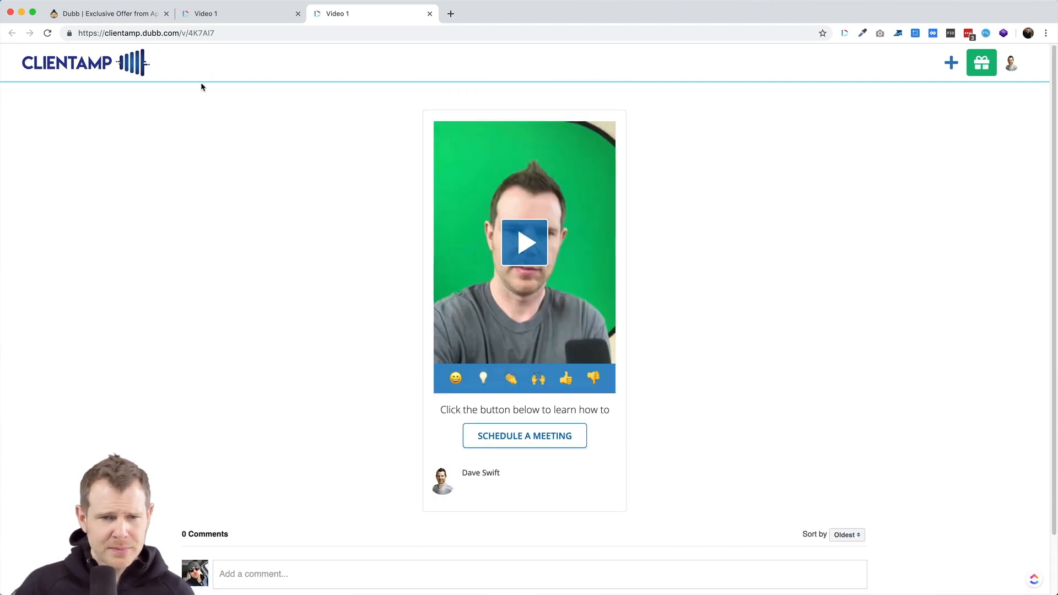
click(250, 16)
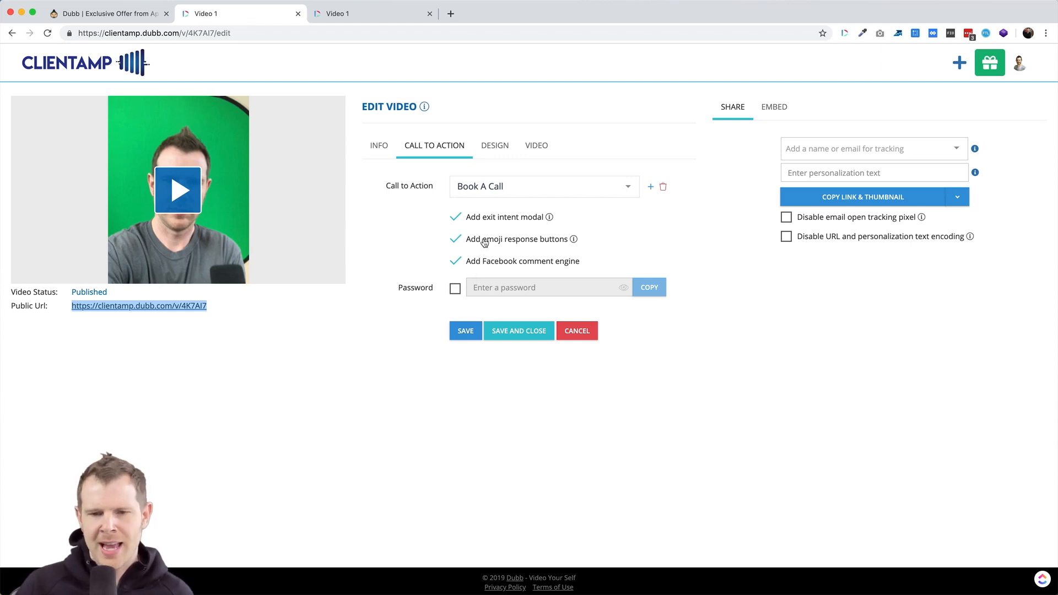
click(455, 289)
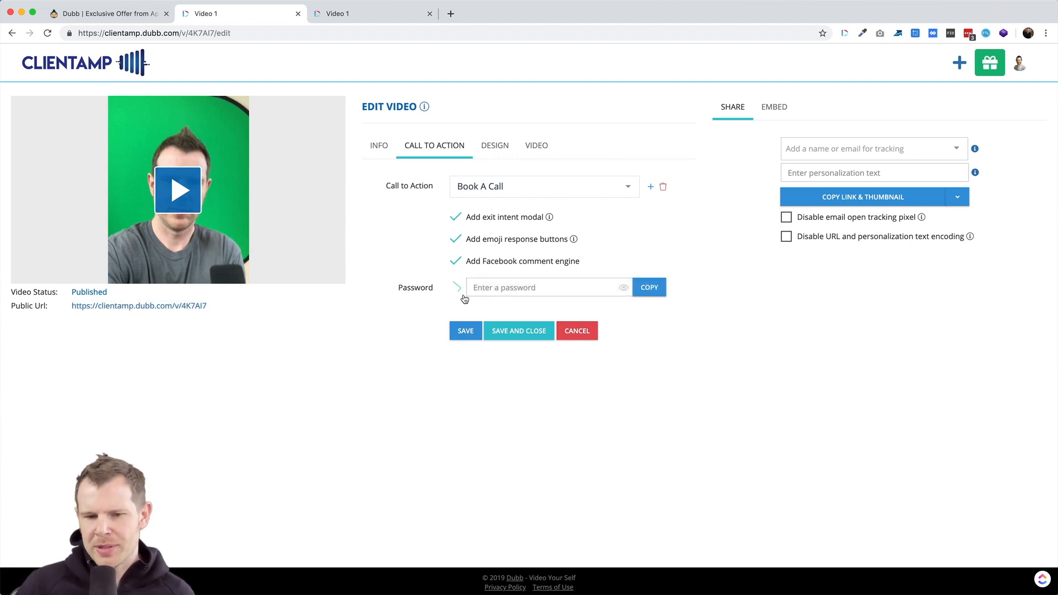
click(544, 282)
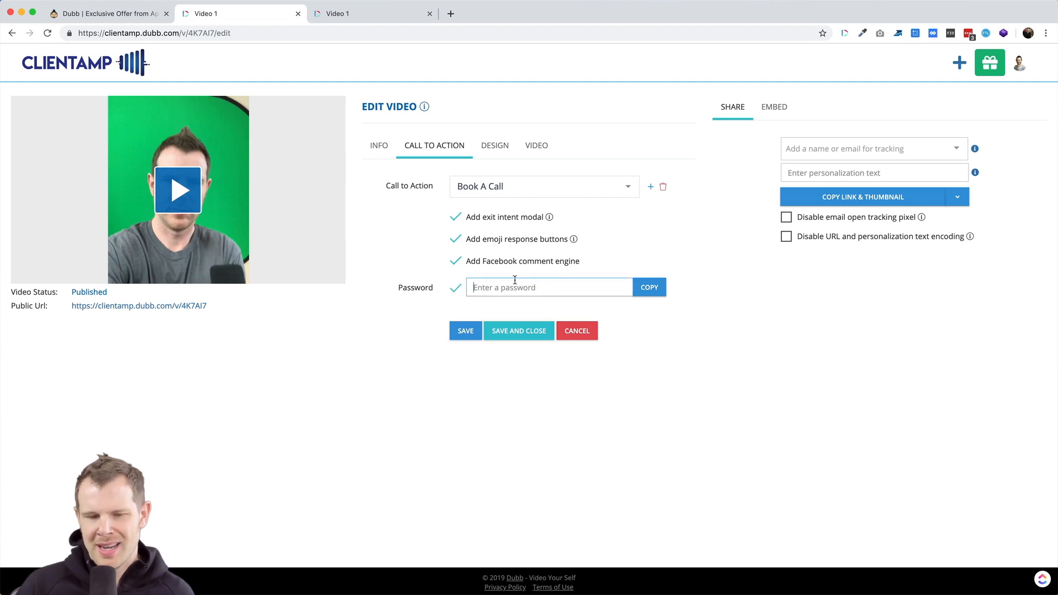
click(455, 288)
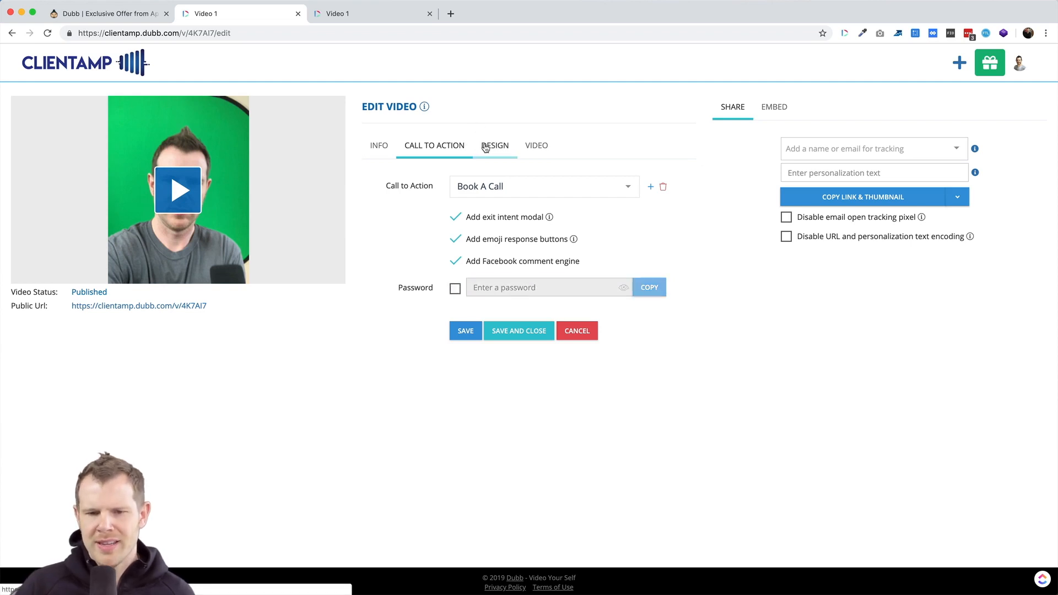
Examine the CTA color settings in the video's design options and compare them with the button on the public page.
click(485, 148)
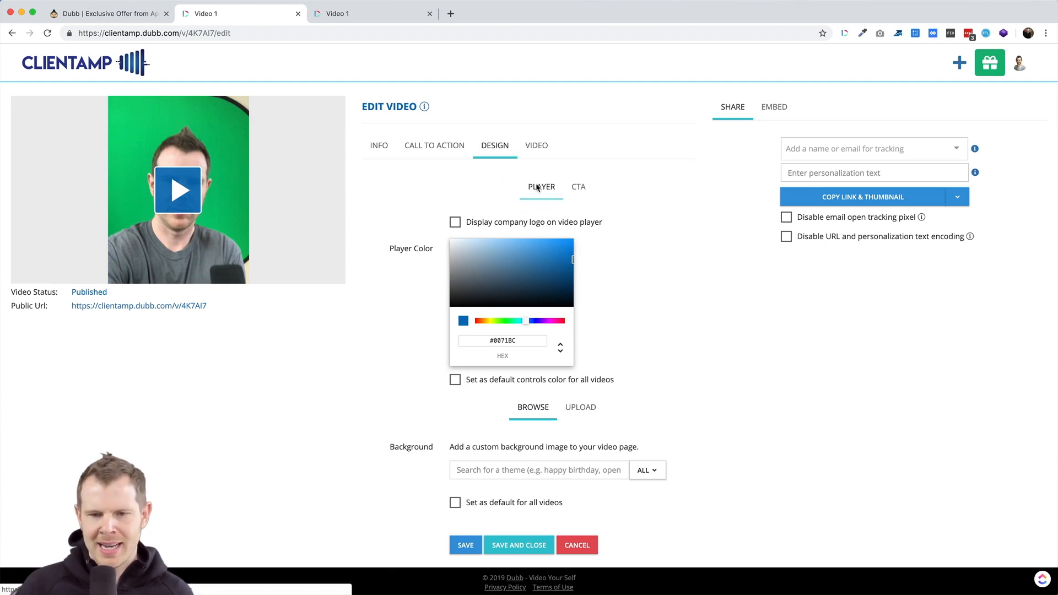
click(570, 190)
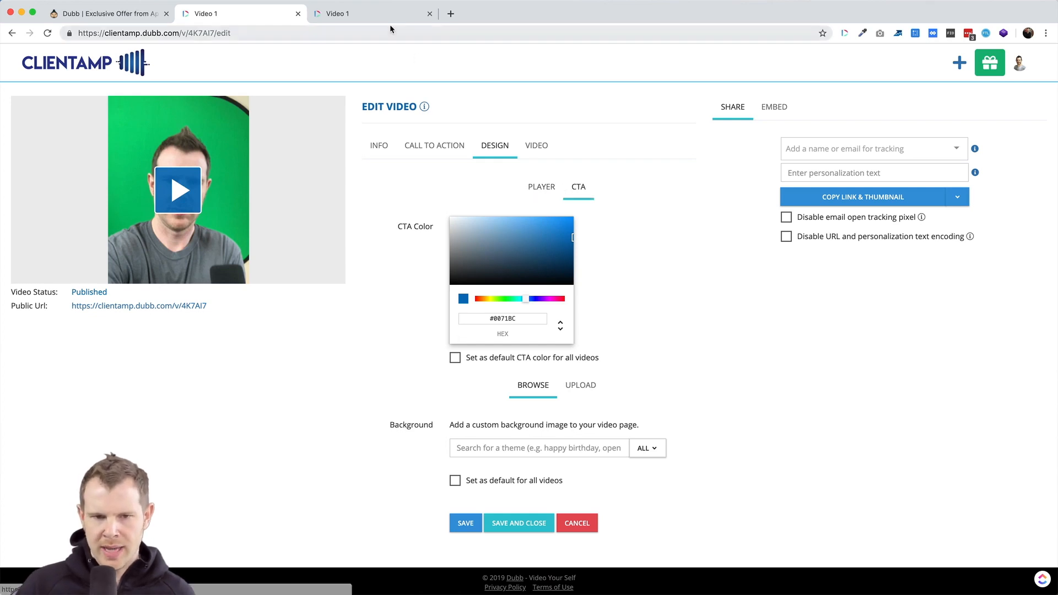
click(358, 14)
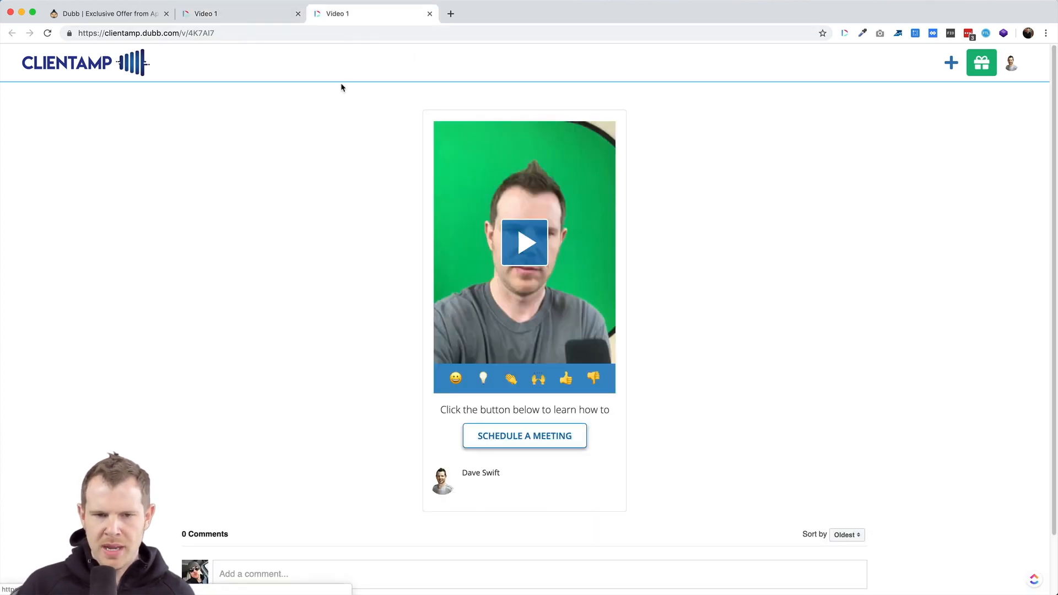
click(238, 15)
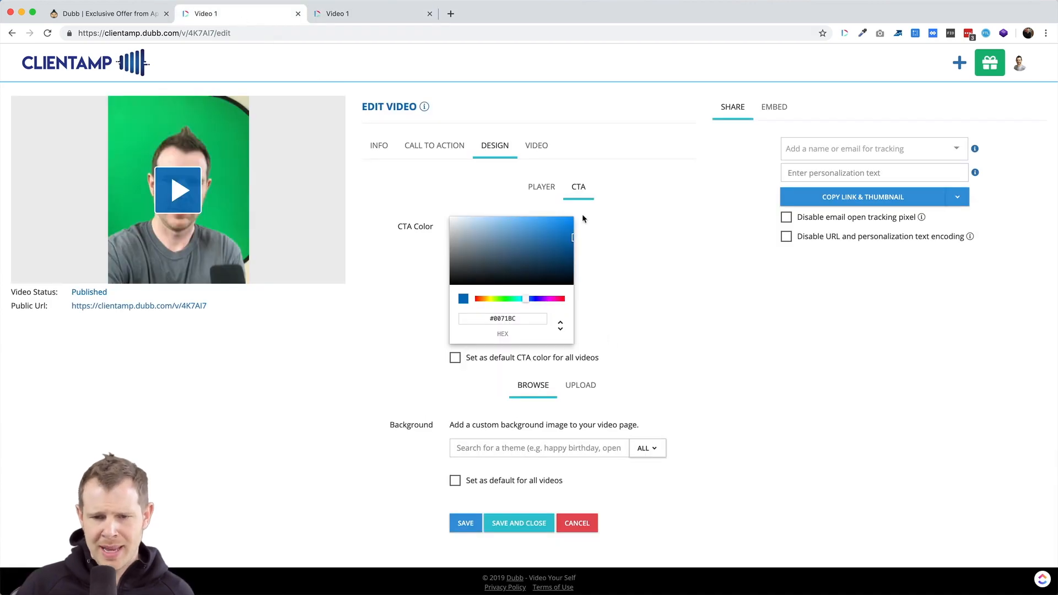
Display the company logo on the video player and set its position to Top Right.
click(541, 187)
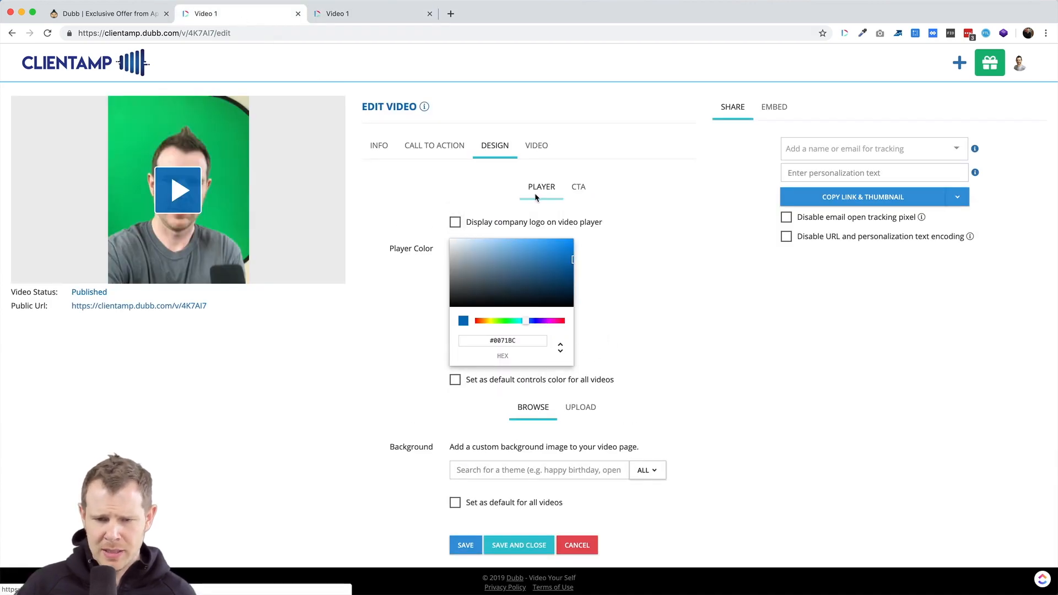
click(455, 223)
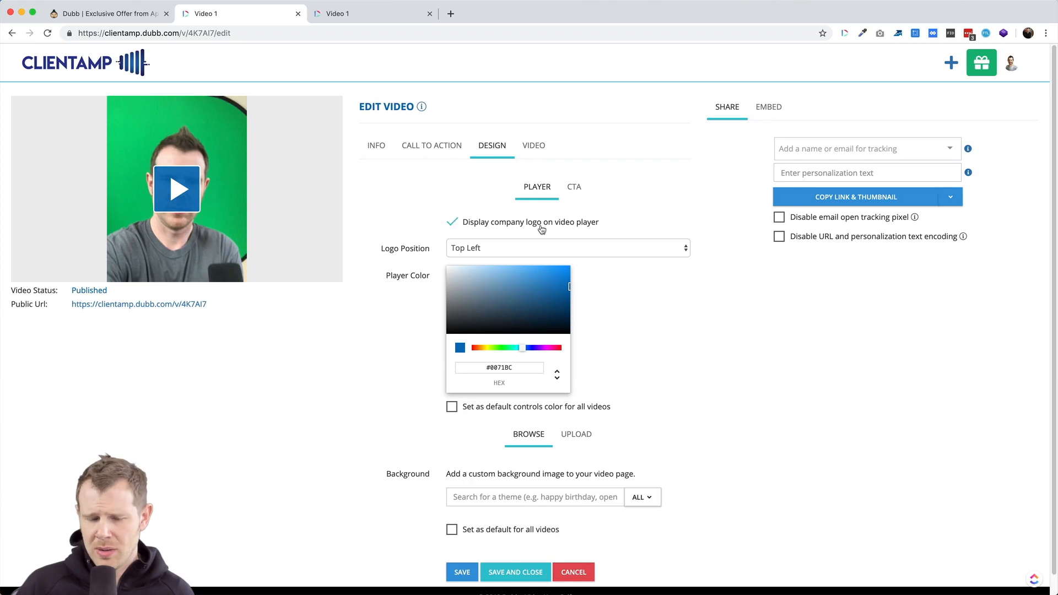
click(486, 248)
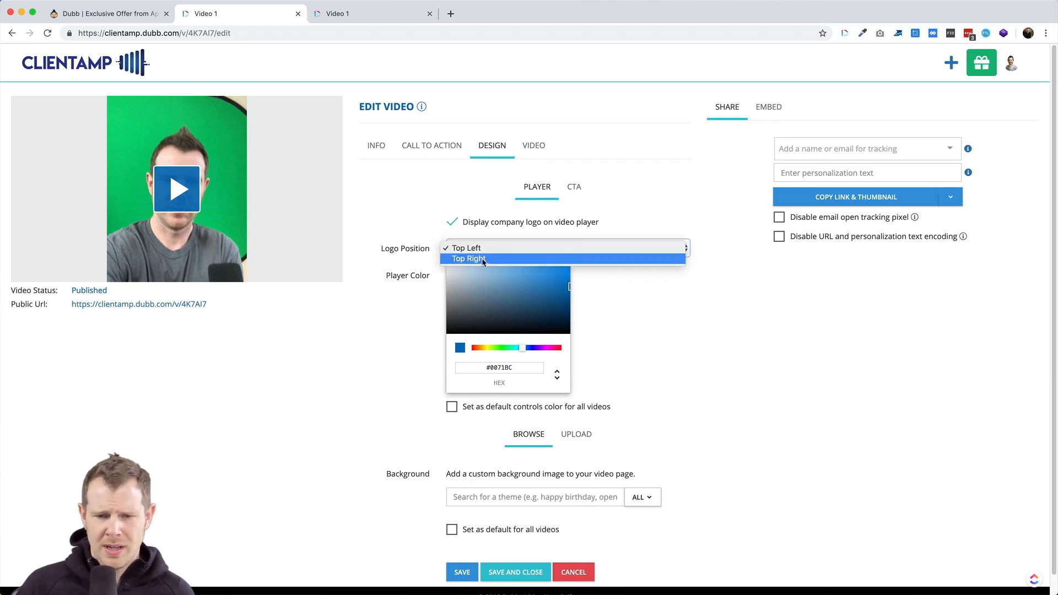
click(482, 258)
click(634, 339)
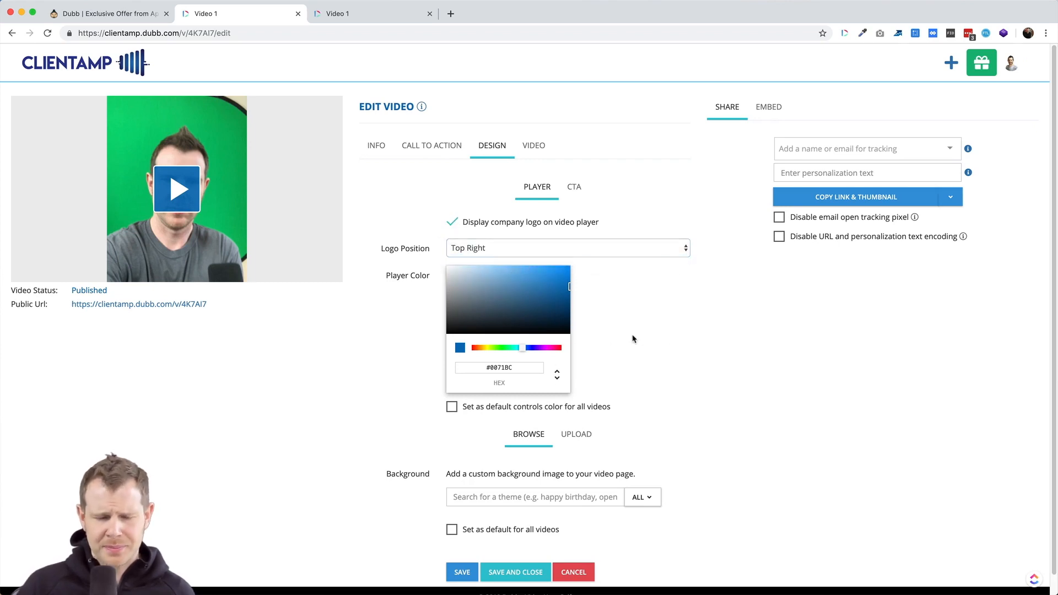
Set the player color to magenta #DC179A and bring up the upload option for the page background image.
click(550, 351)
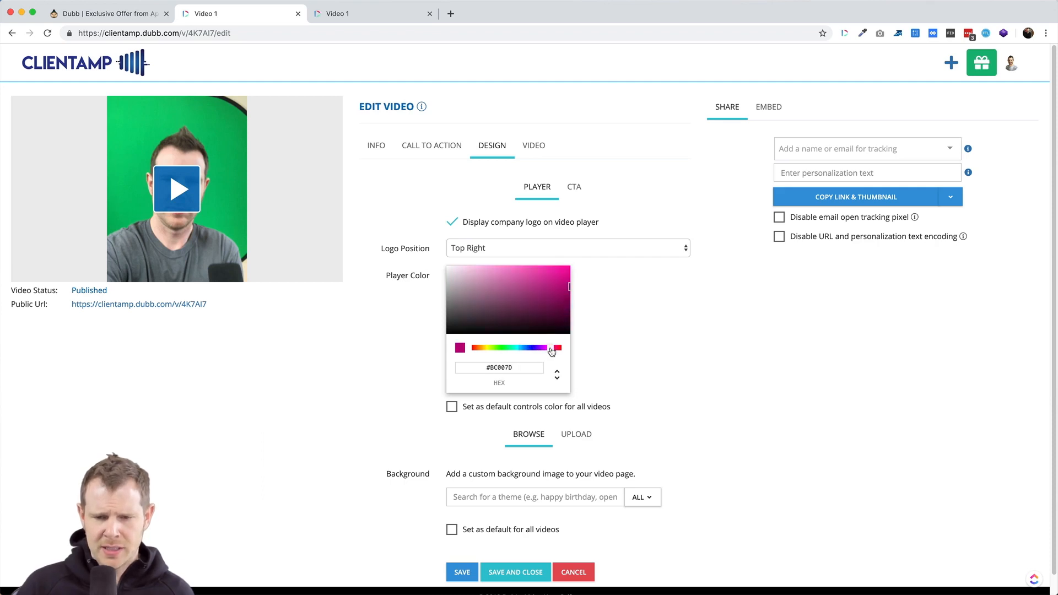
click(559, 278)
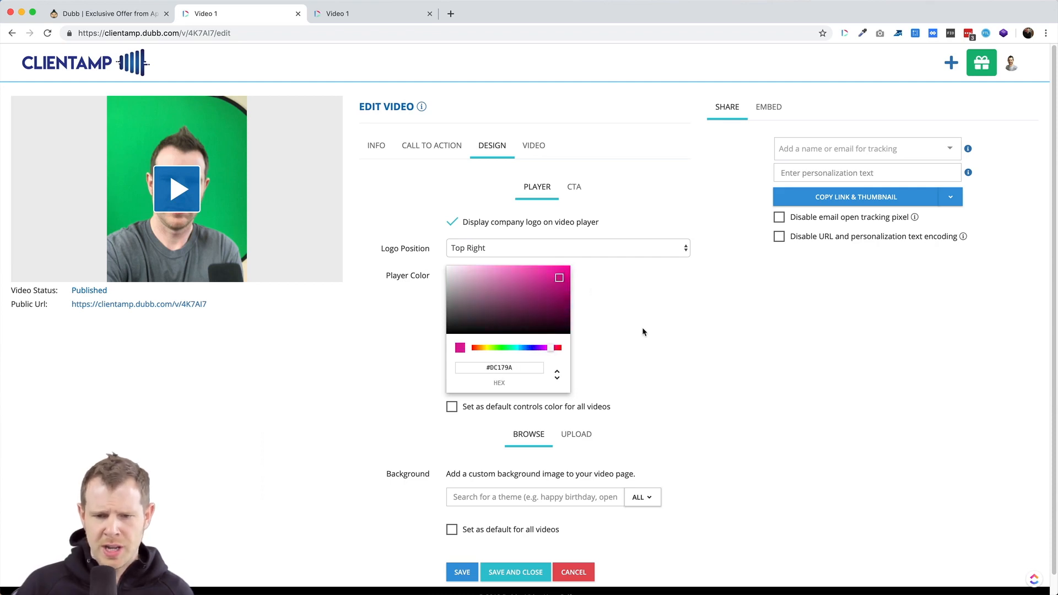
scroll(510, 418, down, 1)
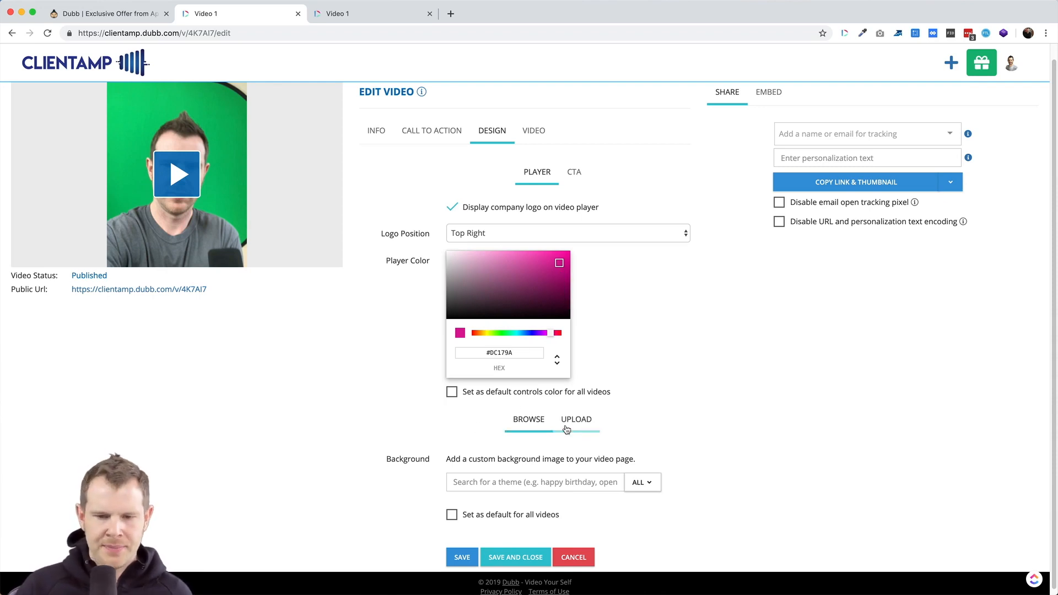
scroll(576, 395, down, 1)
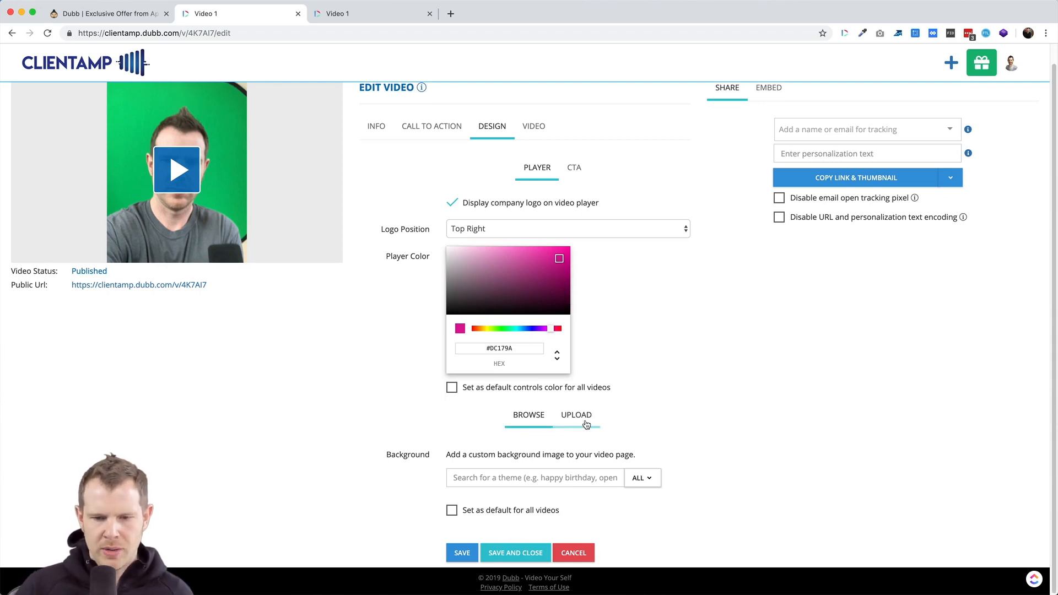
click(586, 418)
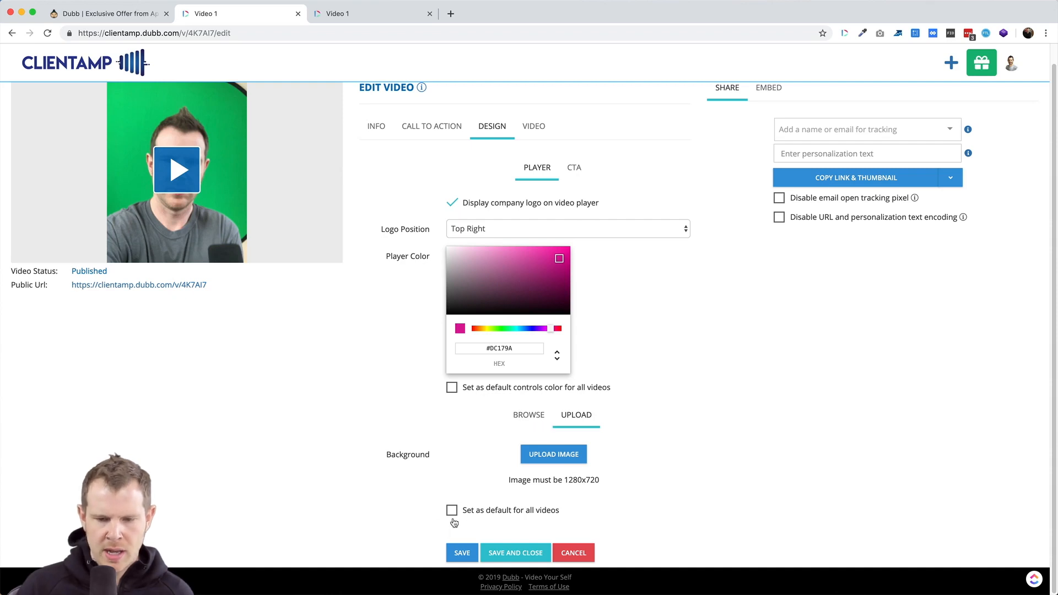
Save the player design changes, reopen the design options and readjust the player color to #E01B9E.
click(462, 552)
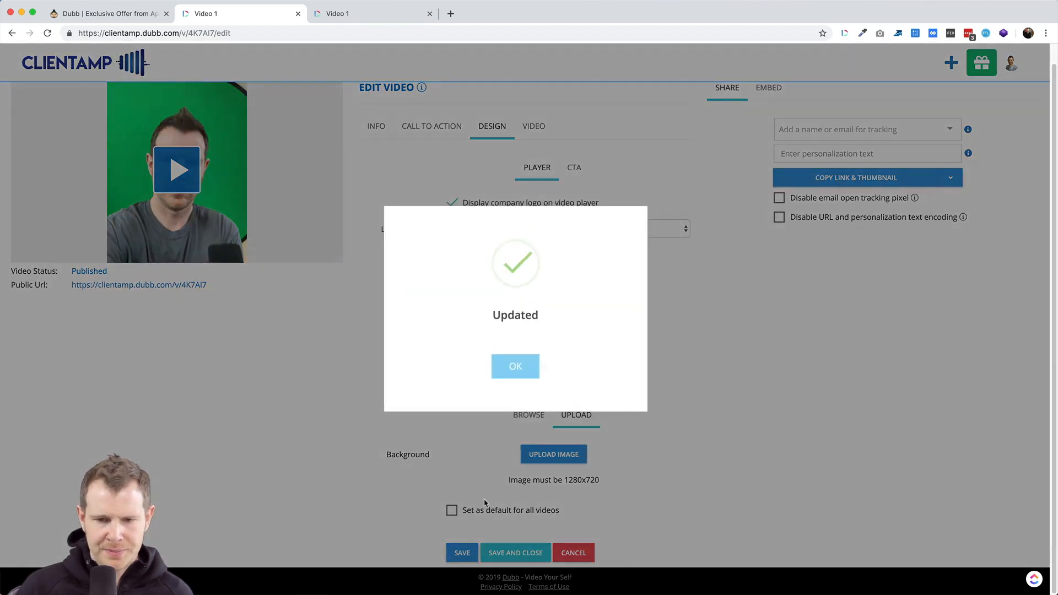
click(514, 369)
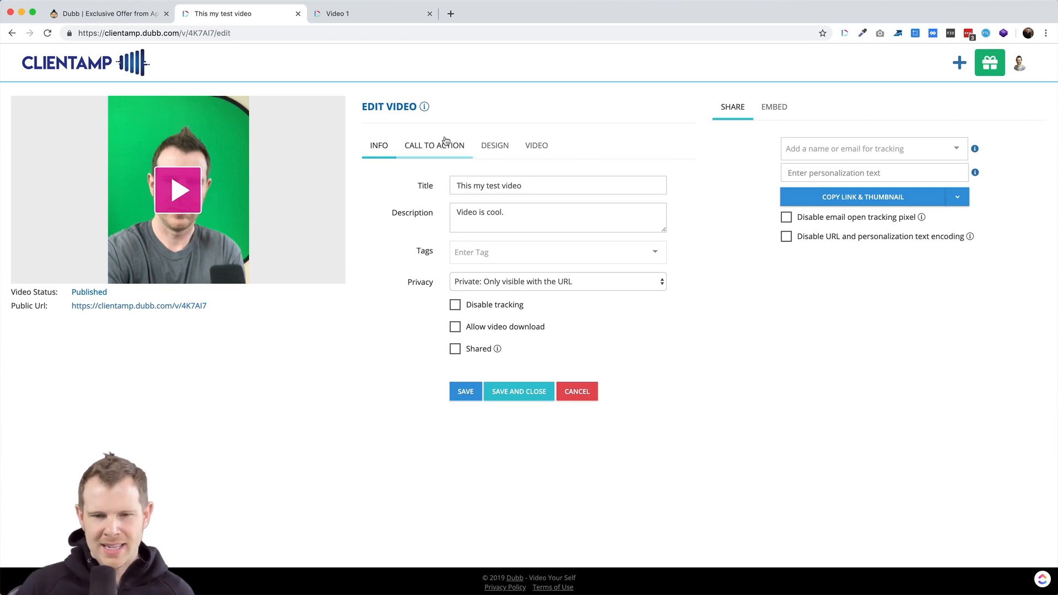
click(489, 149)
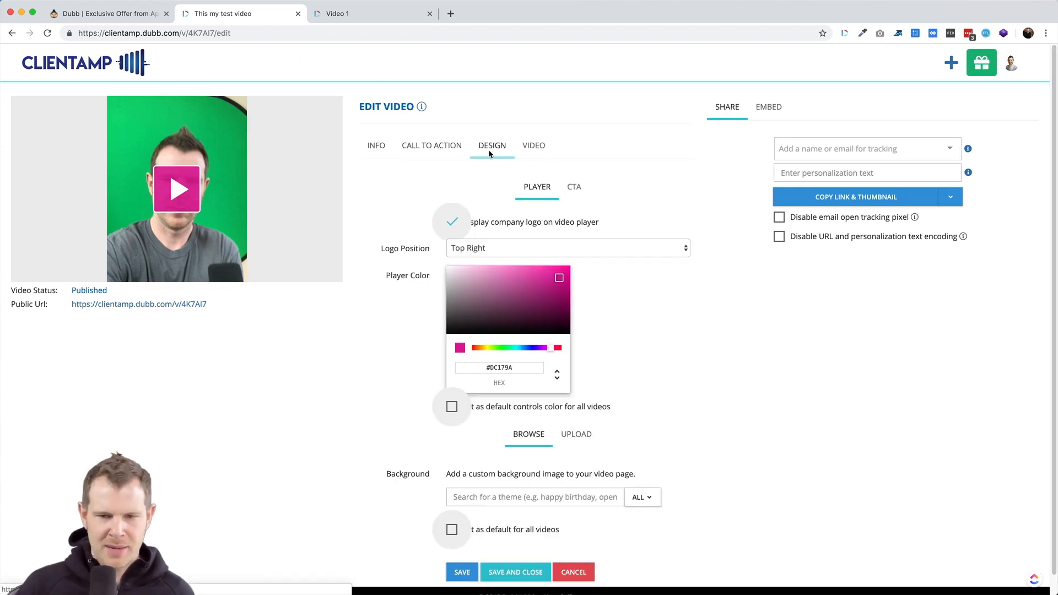
mouse_move(522, 286)
mouse_down()
mouse_move(544, 303)
mouse_move(486, 313)
mouse_move(472, 280)
mouse_move(495, 273)
mouse_move(500, 293)
mouse_move(464, 301)
mouse_move(550, 290)
mouse_move(556, 277)
mouse_up()
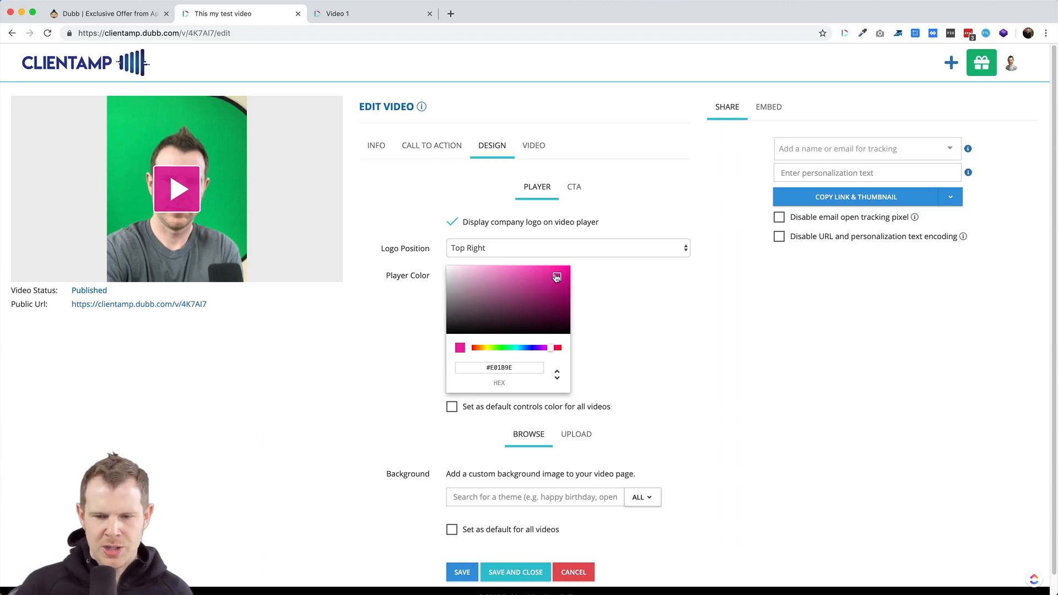
Reload the public video page, check the player's controls during playback, dismiss the exit intent modal and return to the editor.
click(389, 16)
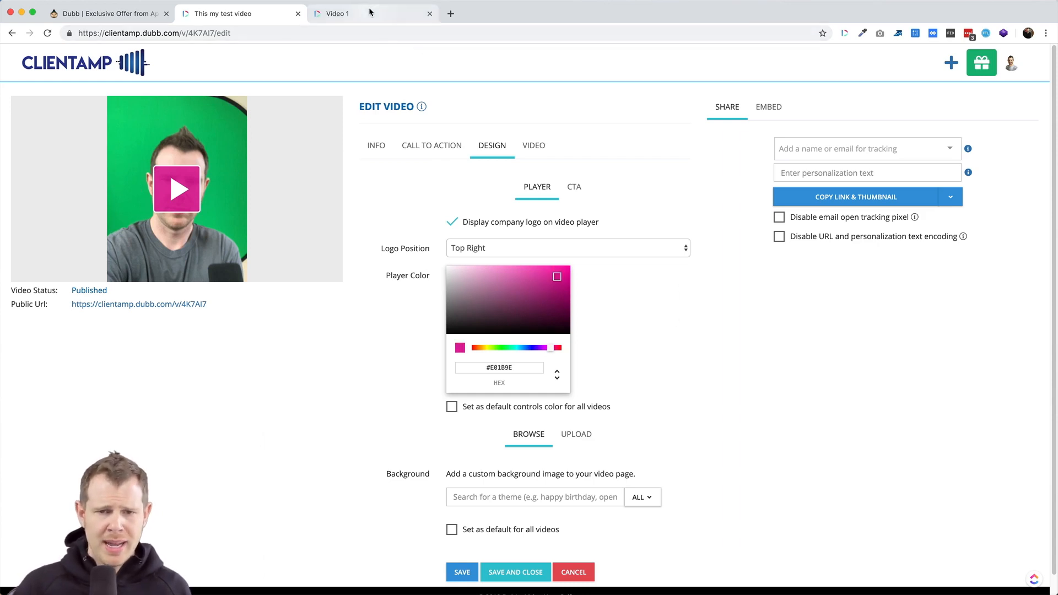
key(super+r)
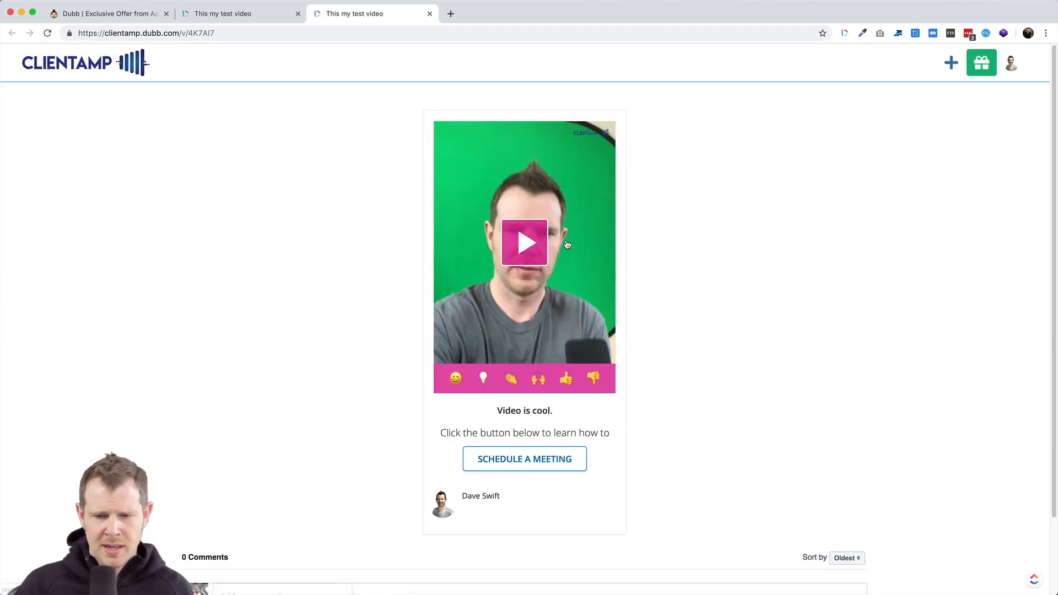
click(526, 241)
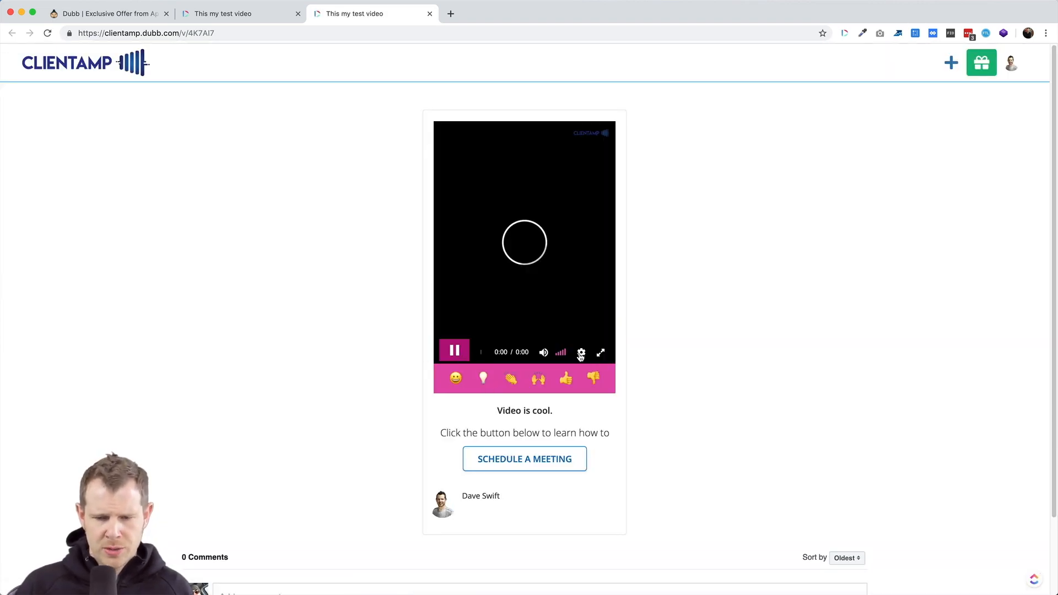
click(456, 353)
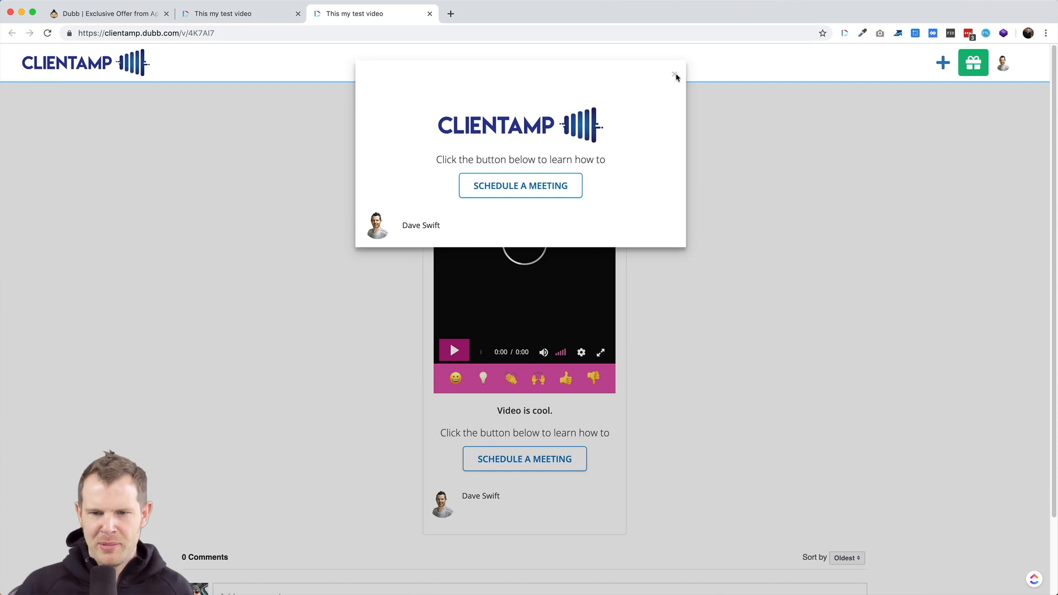
click(674, 74)
click(234, 11)
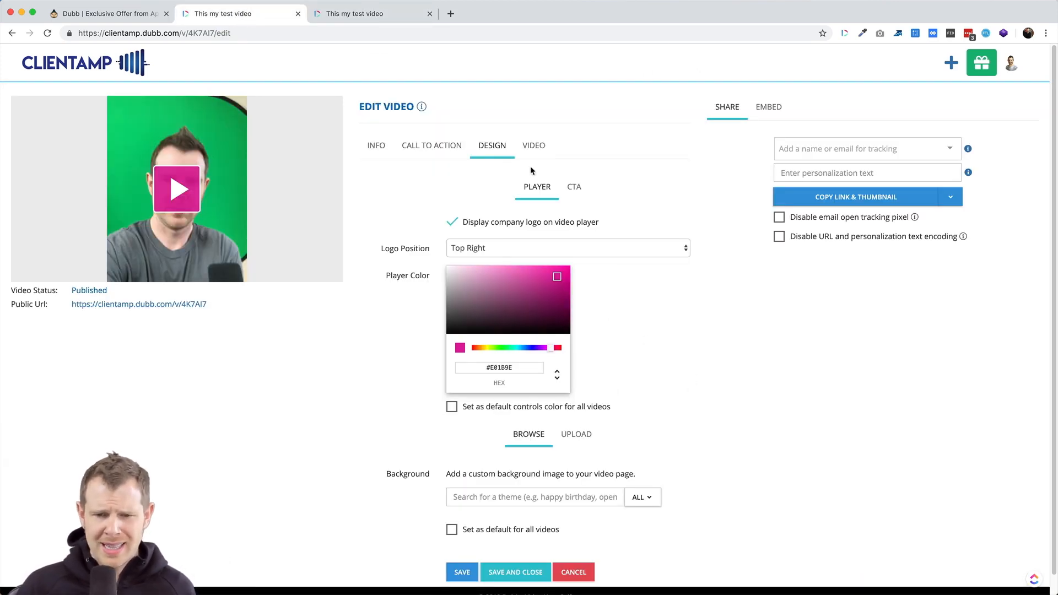
Set the CTA color to yellow #F1E83E and save the design.
click(573, 186)
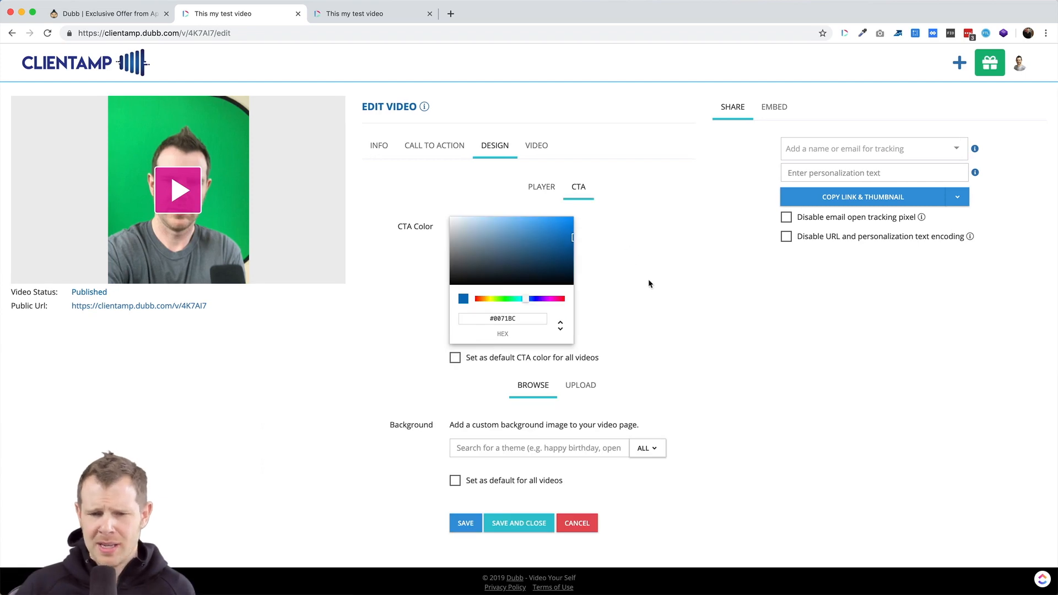
drag(505, 298, 490, 298)
click(551, 218)
drag(551, 217, 543, 223)
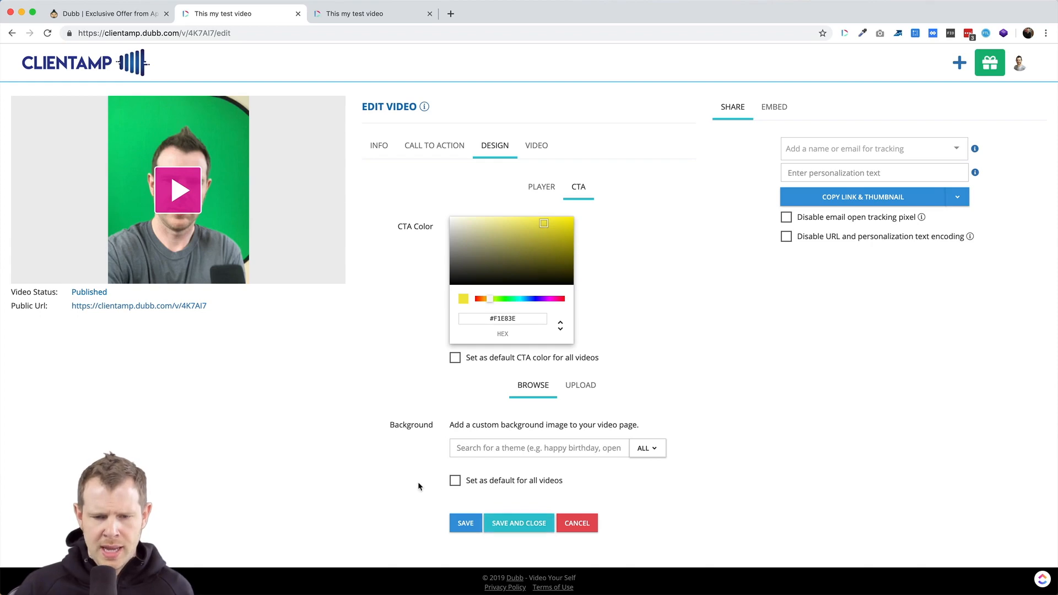
click(466, 522)
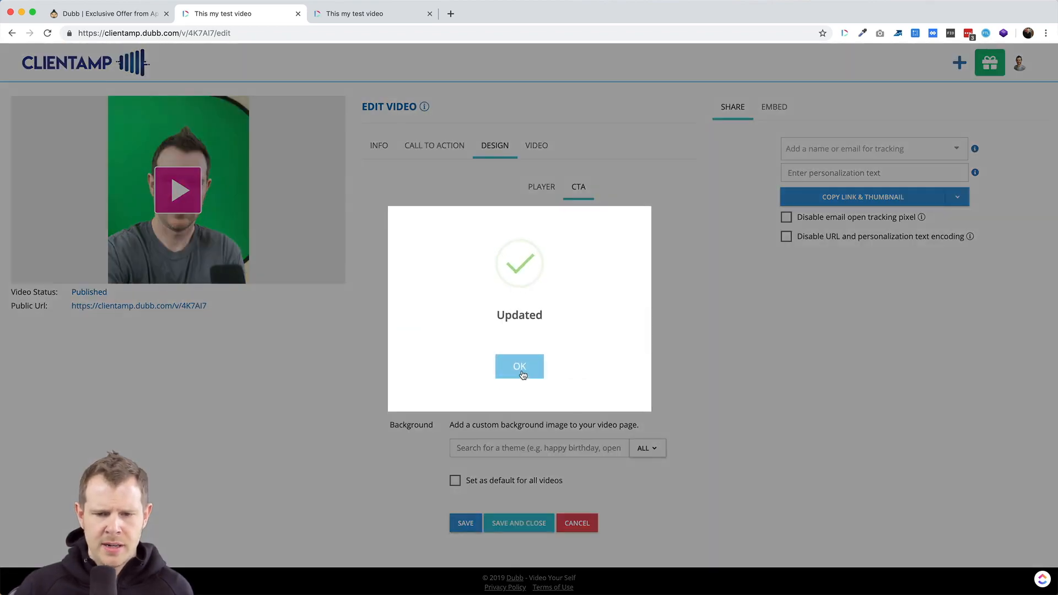
click(522, 375)
Reload the public page to check the call to action button and exit intent modal, and return to the editor.
click(358, 13)
key(super+r)
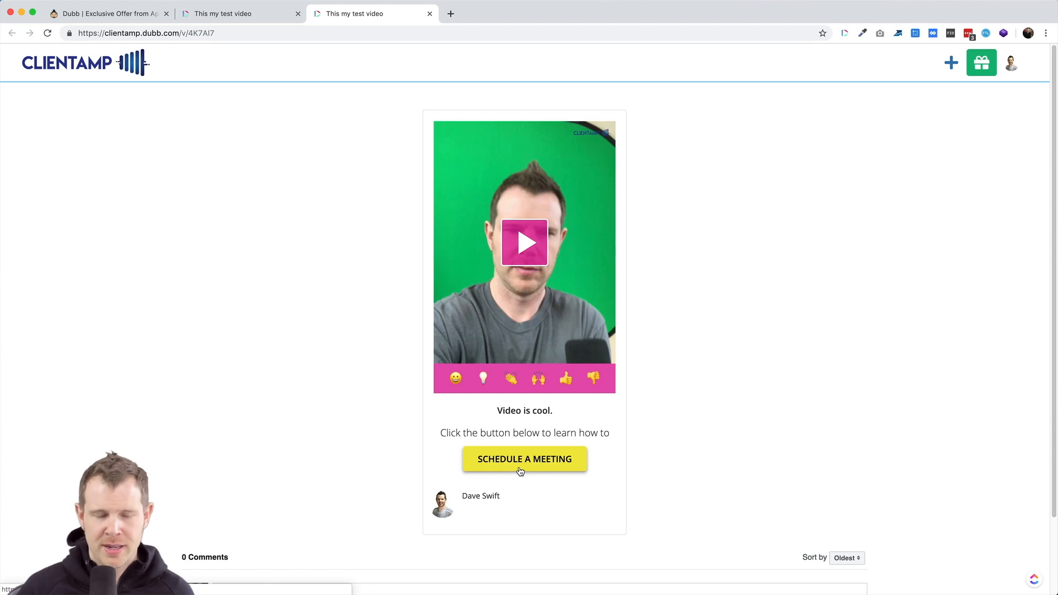
mouse_move(263, 10)
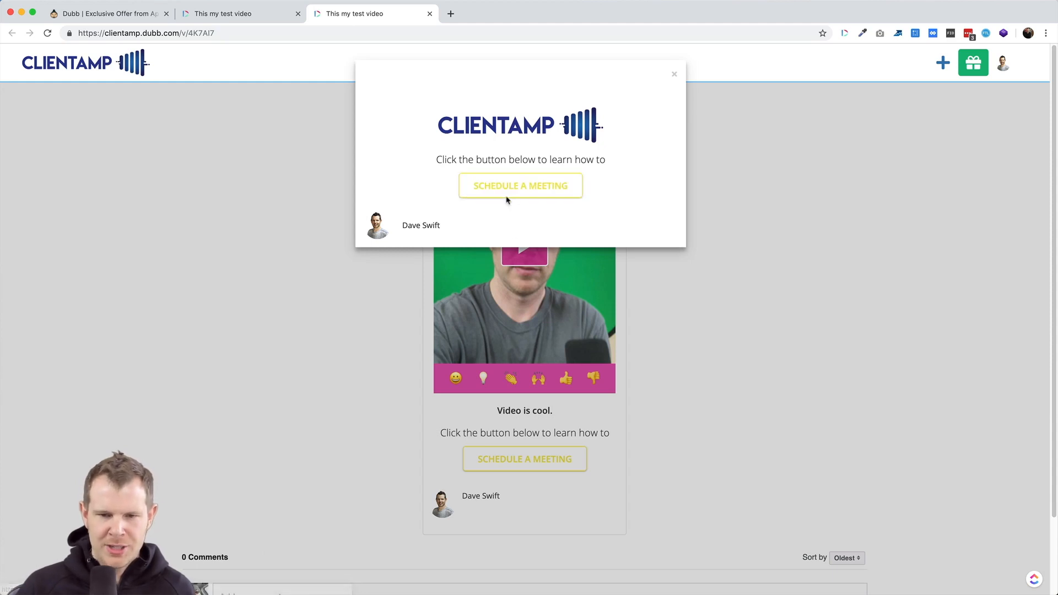
click(674, 74)
click(247, 23)
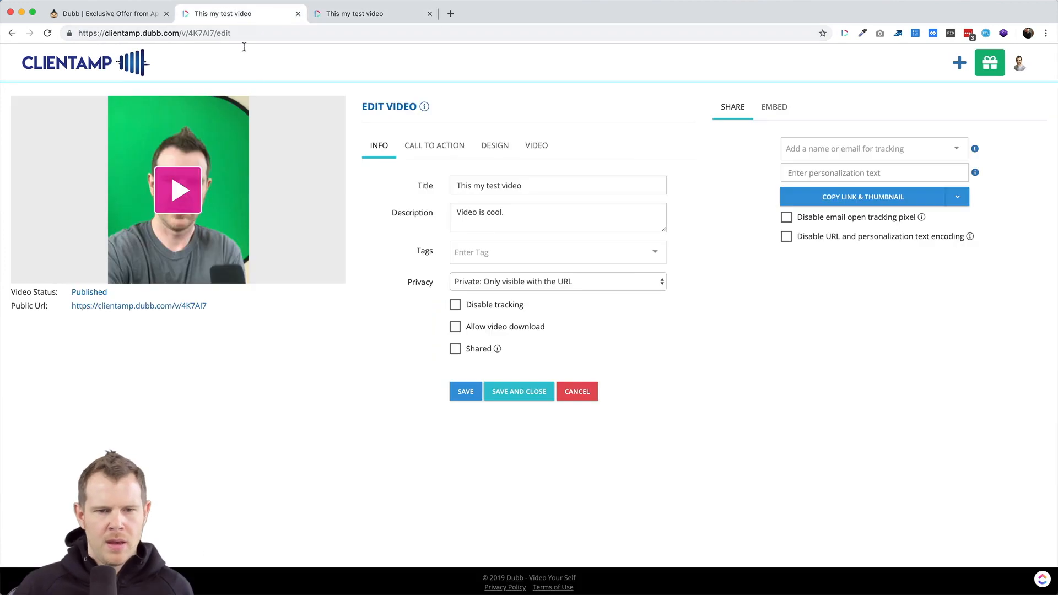
Examine the video's playback, subtitle, trimming, thumbnail and playlist options, and try to play the preview in the editor.
click(493, 146)
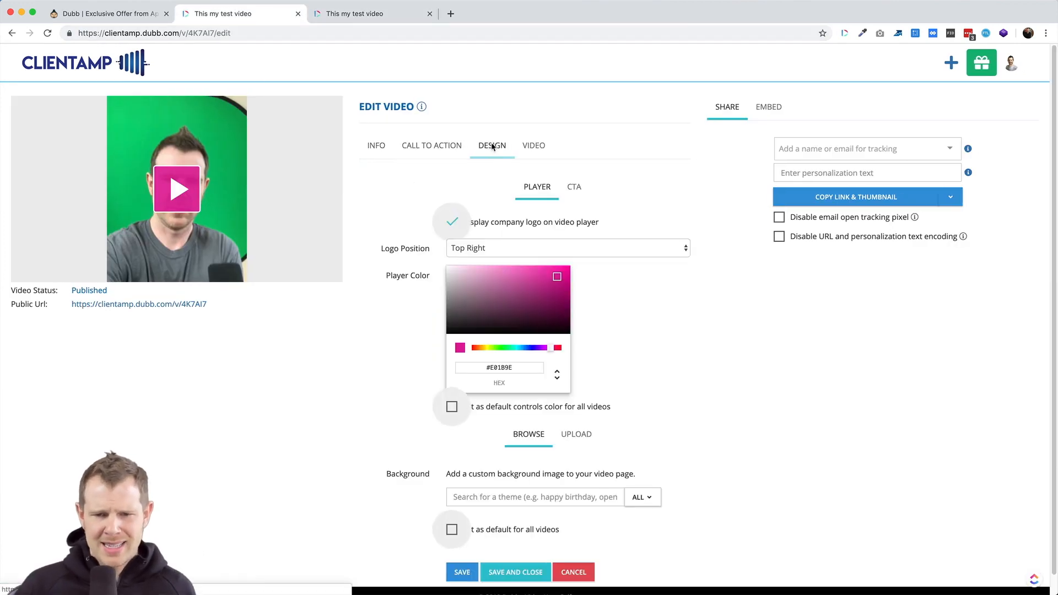
click(539, 147)
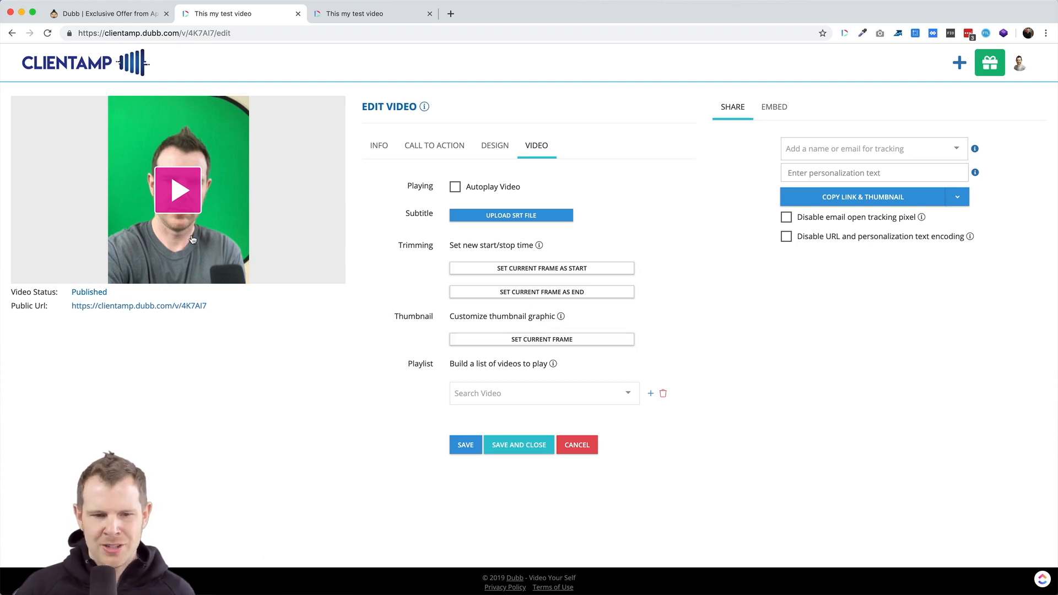
click(190, 191)
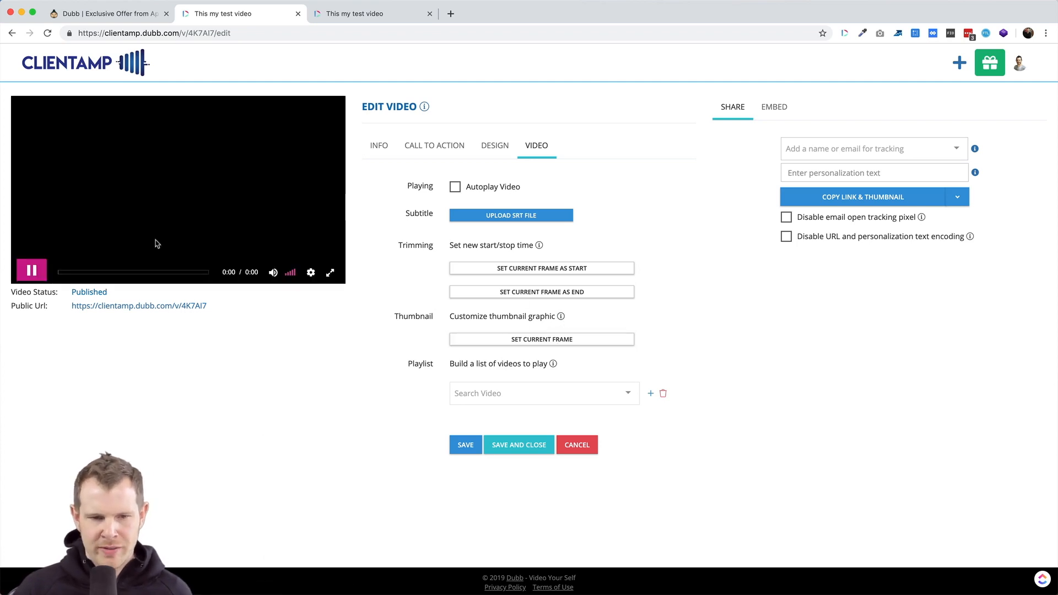
click(32, 270)
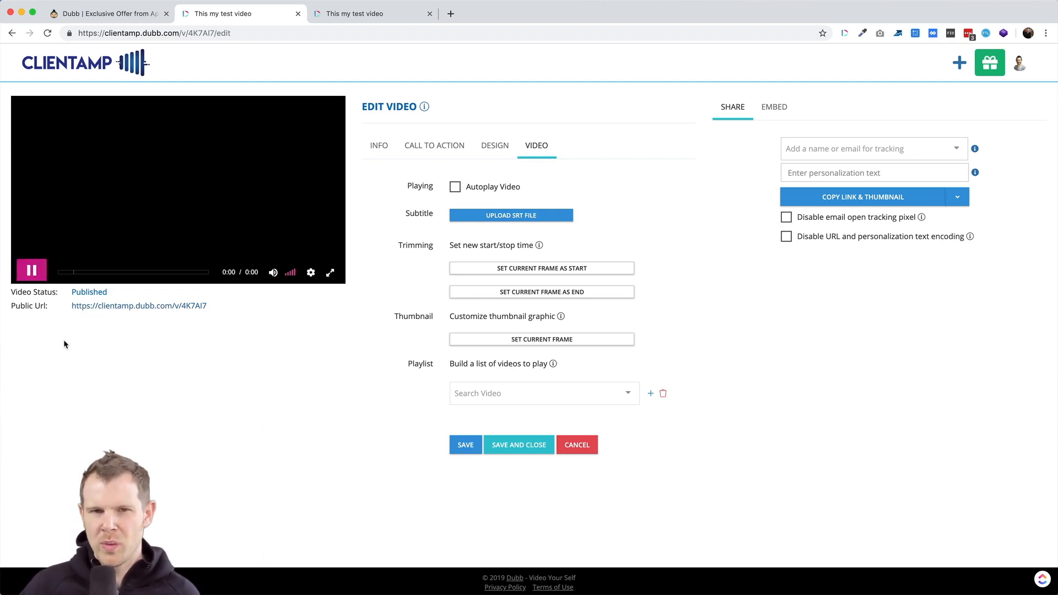
click(32, 271)
click(32, 271)
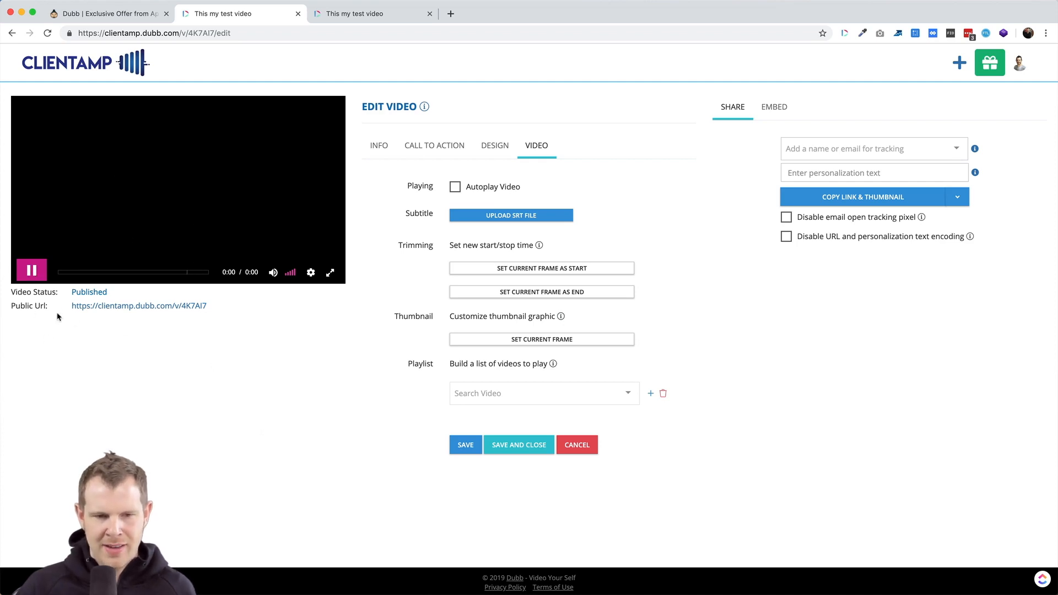
click(27, 264)
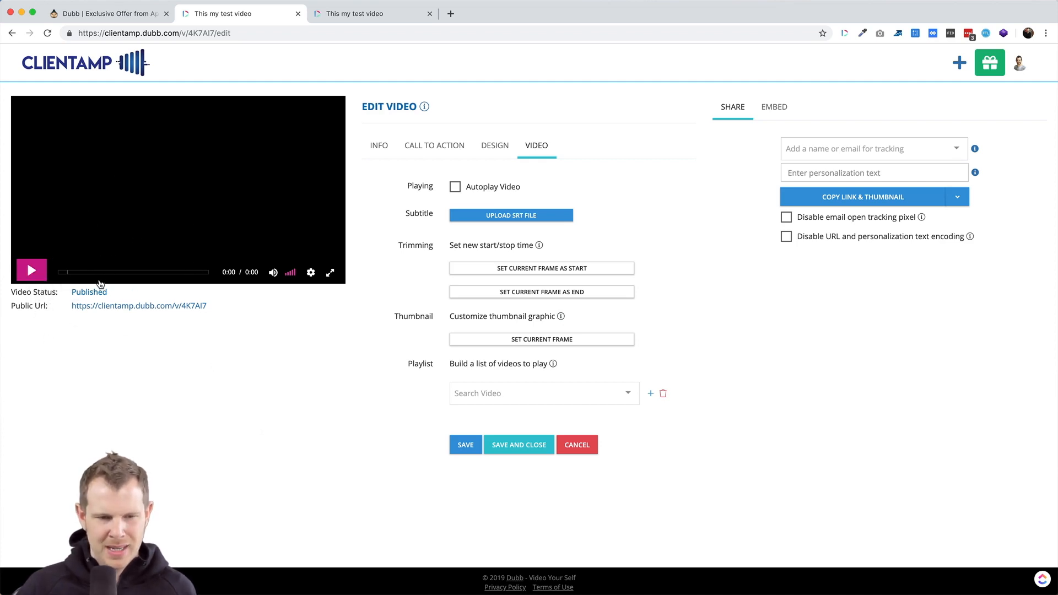
Reload the editor page and try again to play the preview video.
key(super+r)
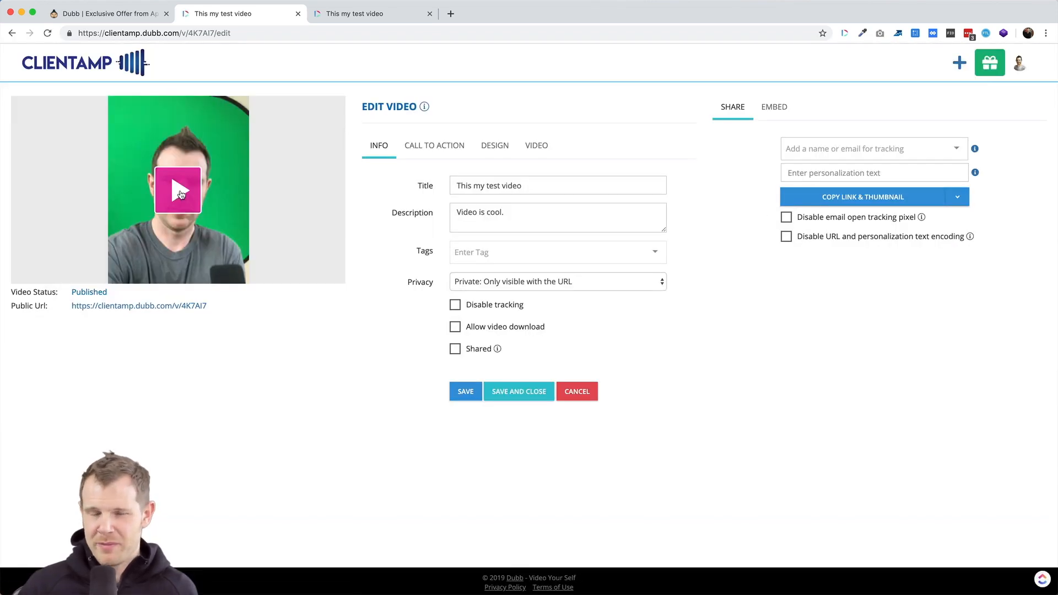
click(181, 194)
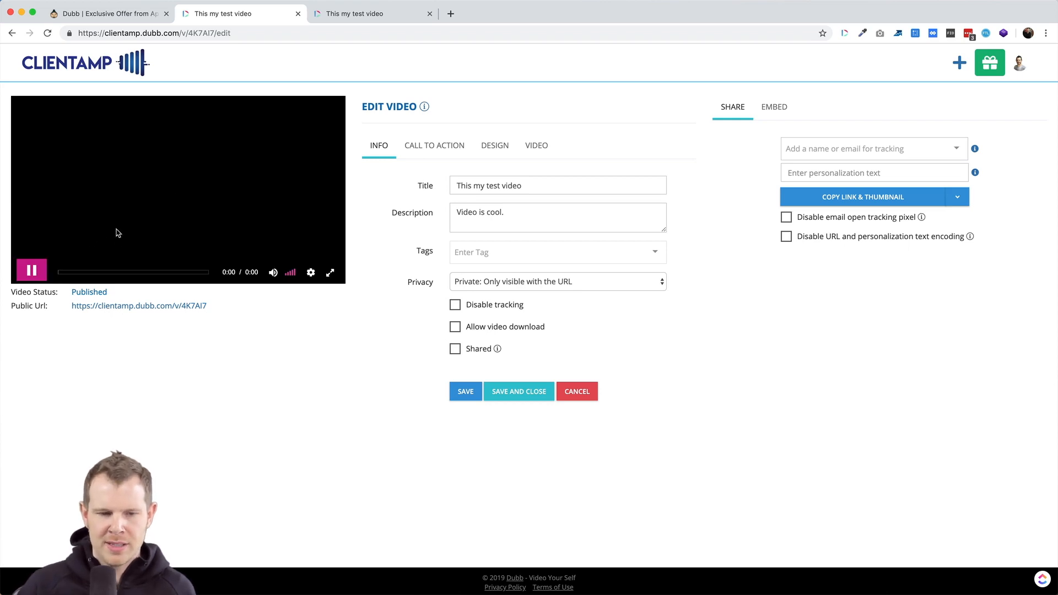
click(32, 270)
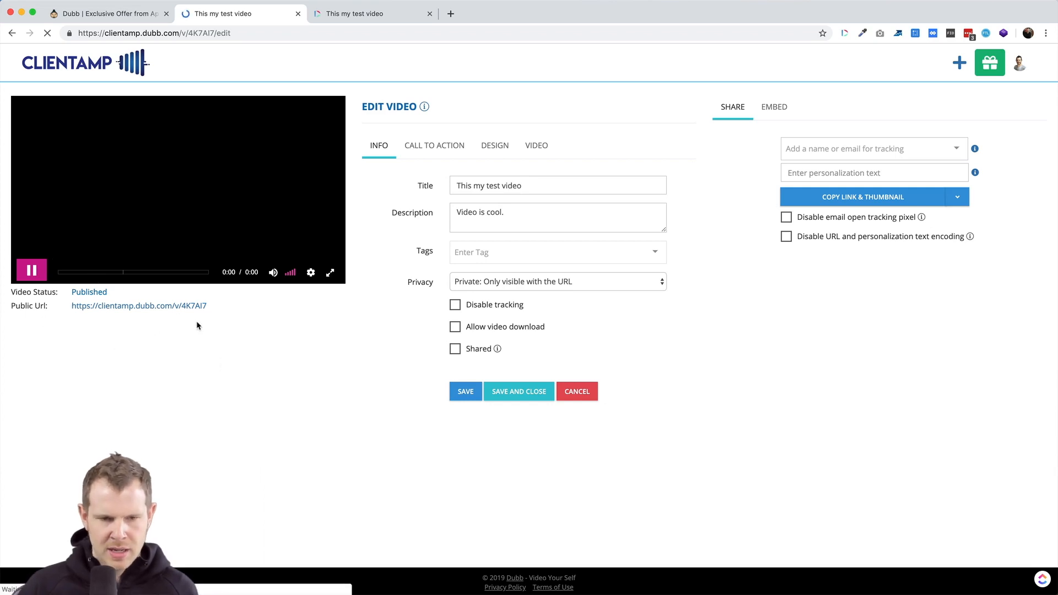
Reload the editor, play the preview, stop it at 0:04 and set that frame as the video thumbnail.
key(super+r)
click(175, 199)
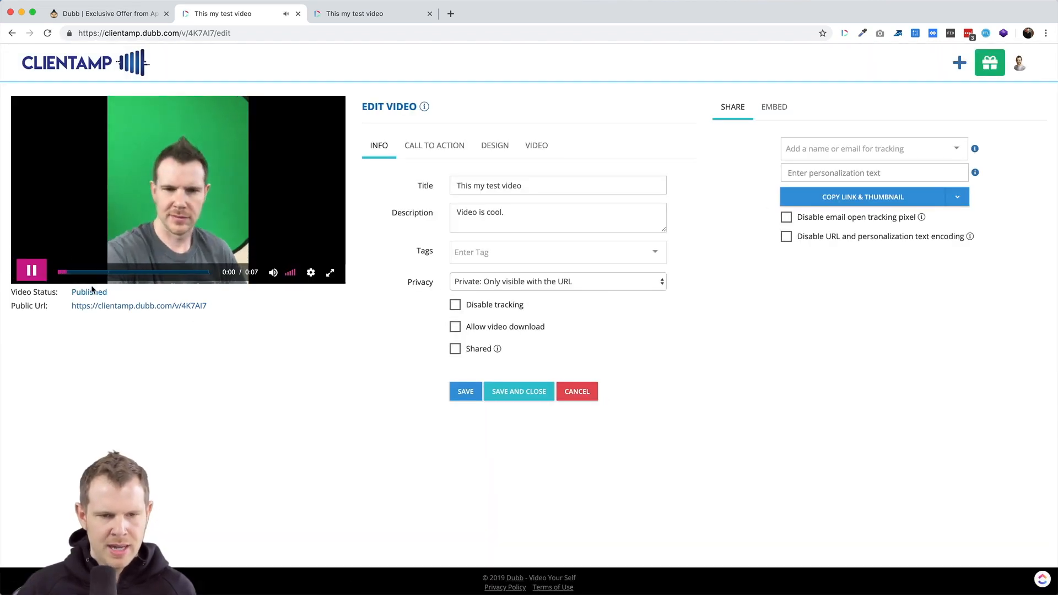
key(space)
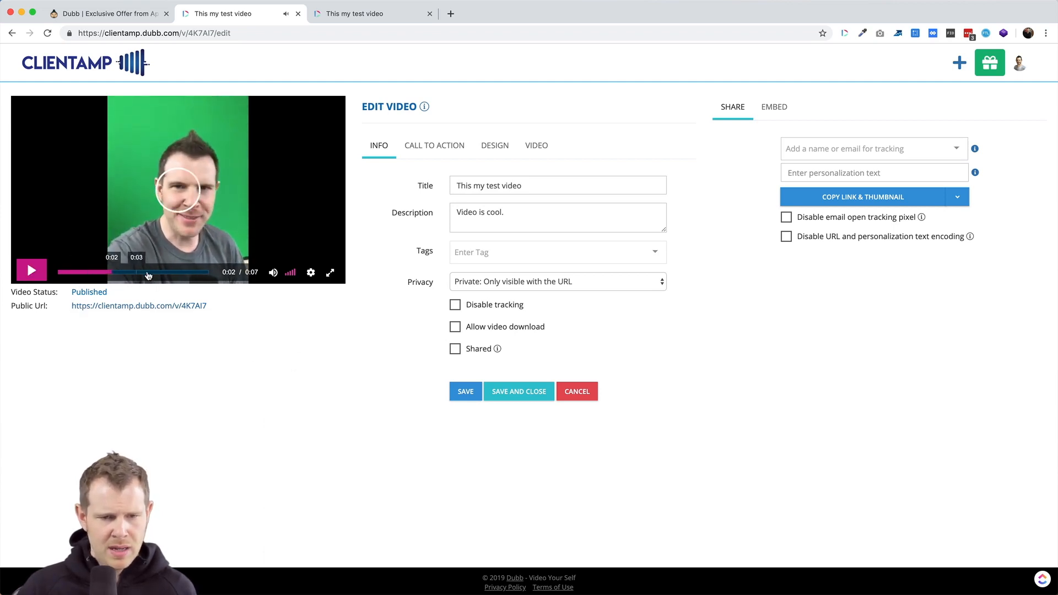
click(134, 275)
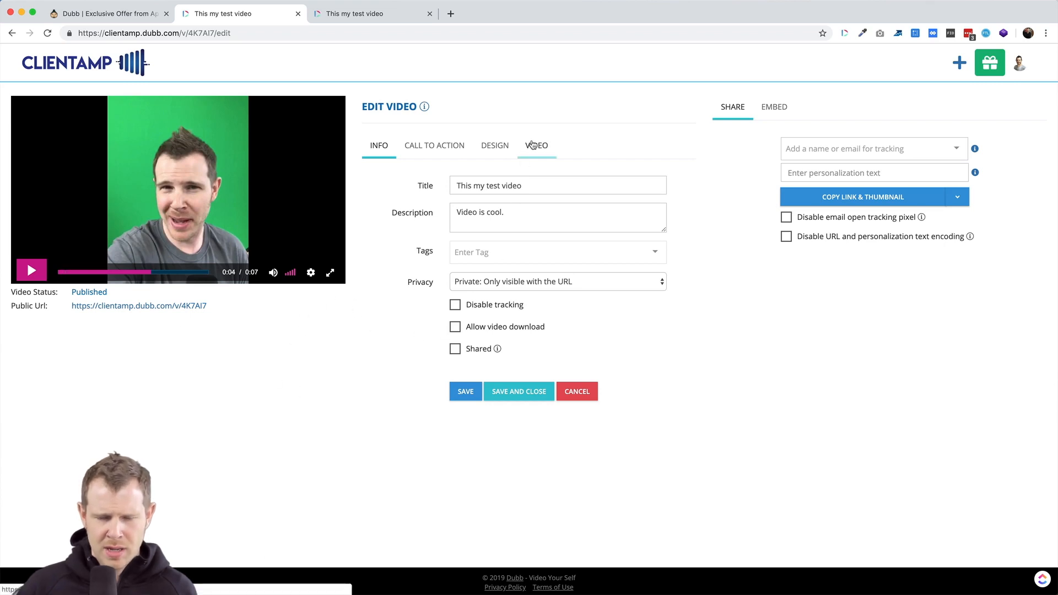
click(536, 148)
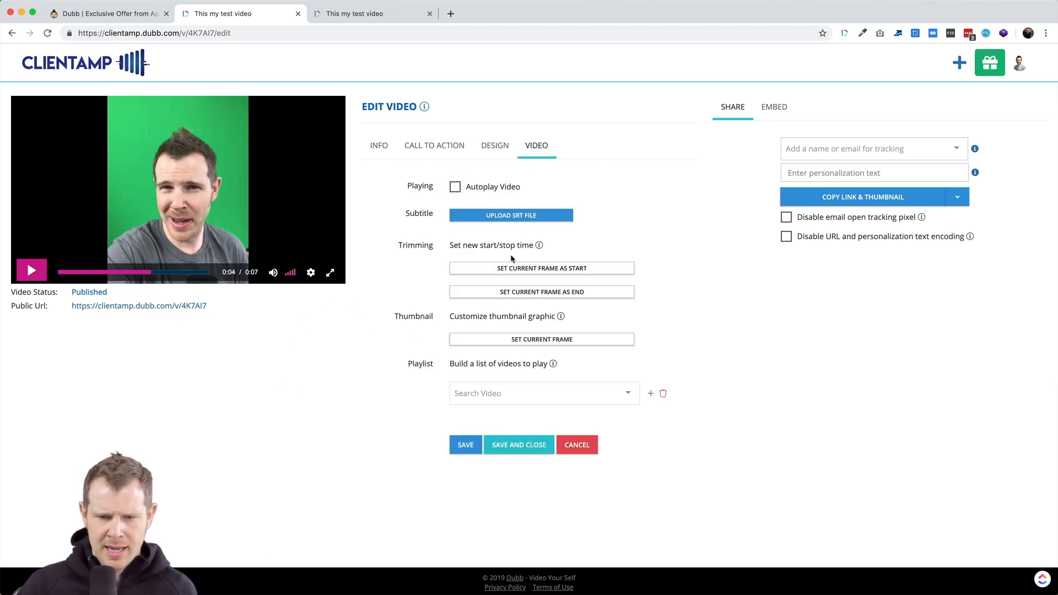
click(488, 344)
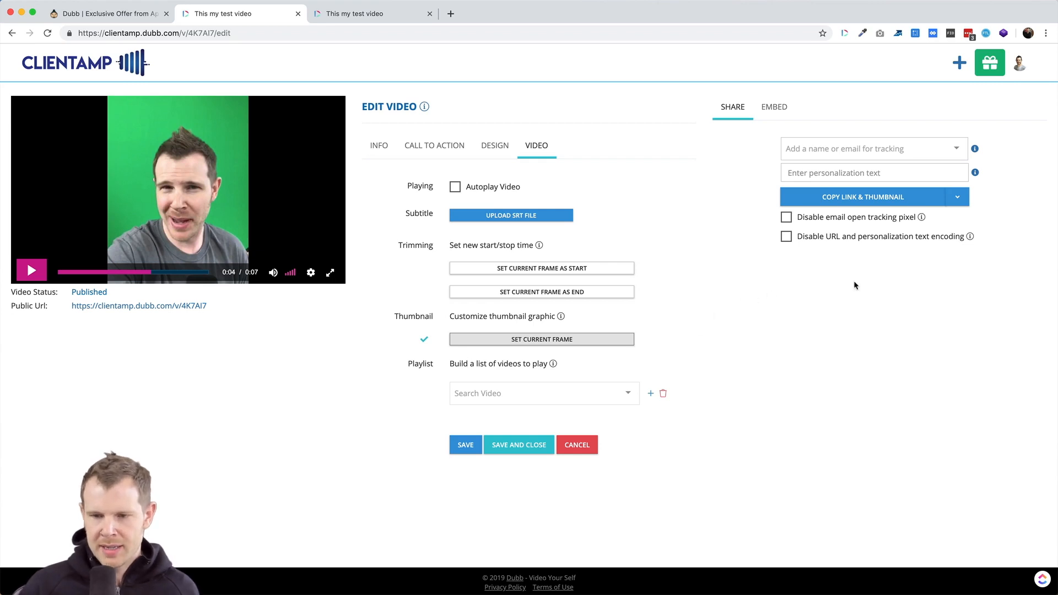
Search the sharing contacts for "test" and select the existing contact's e-mail for tracking.
click(848, 156)
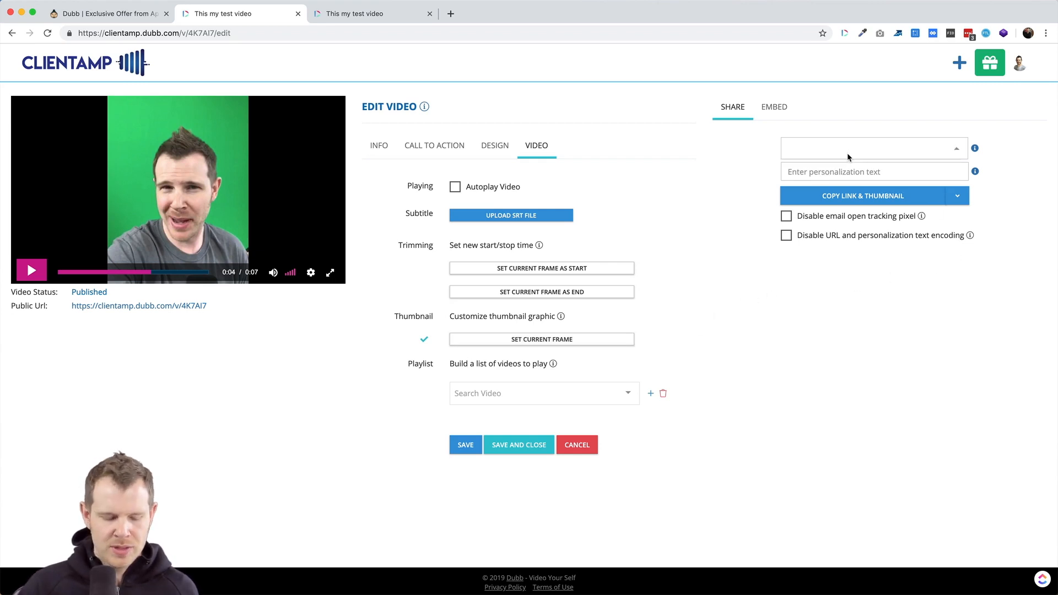
text(tes)
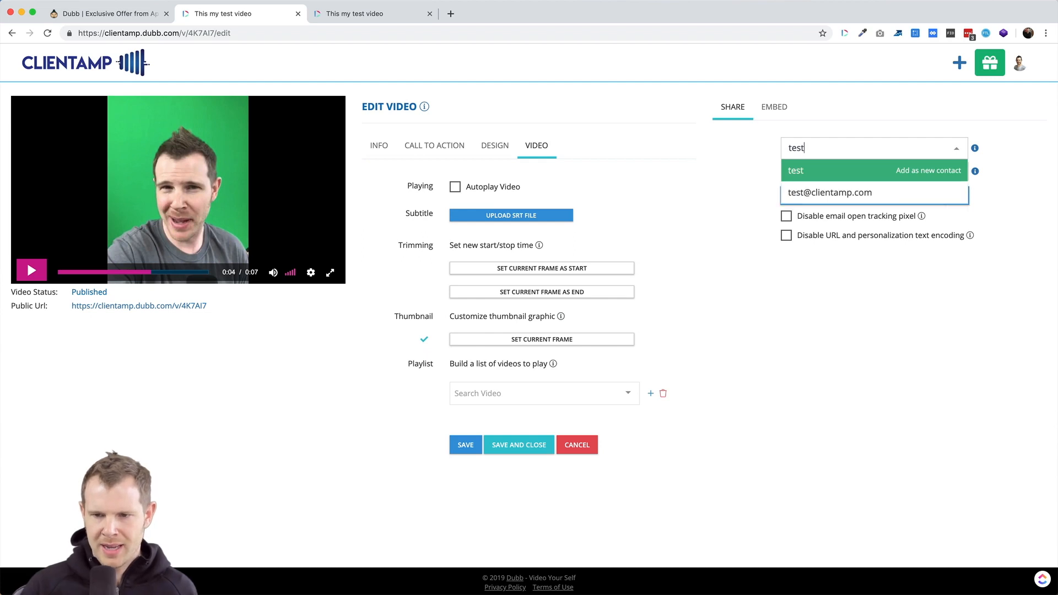
text(t)
key(Down)
key(Return)
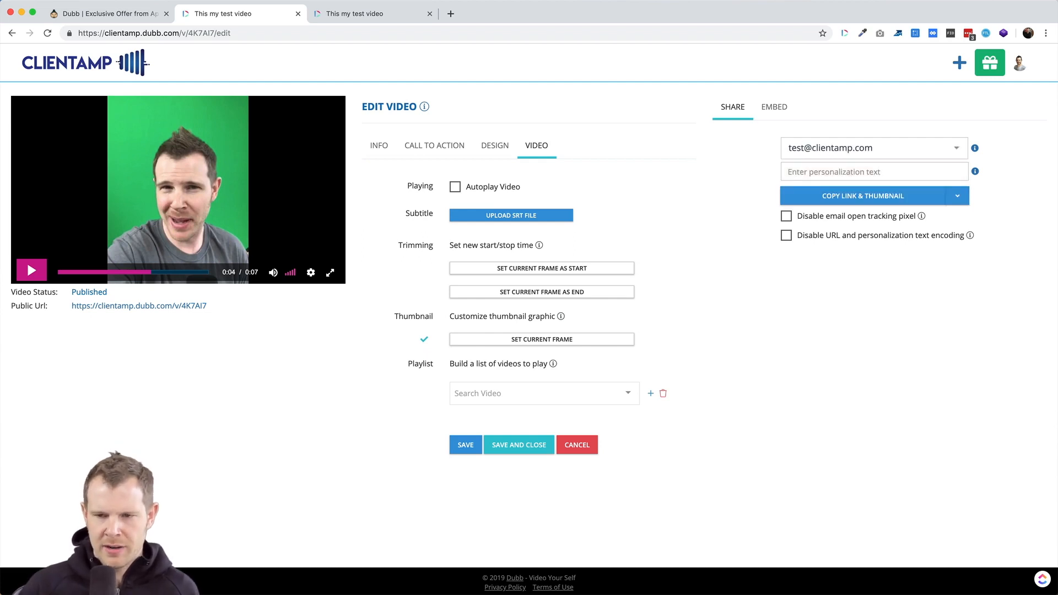
Enter "Videos Rock!" as the personalization text and copy the video's link and thumbnail.
click(883, 171)
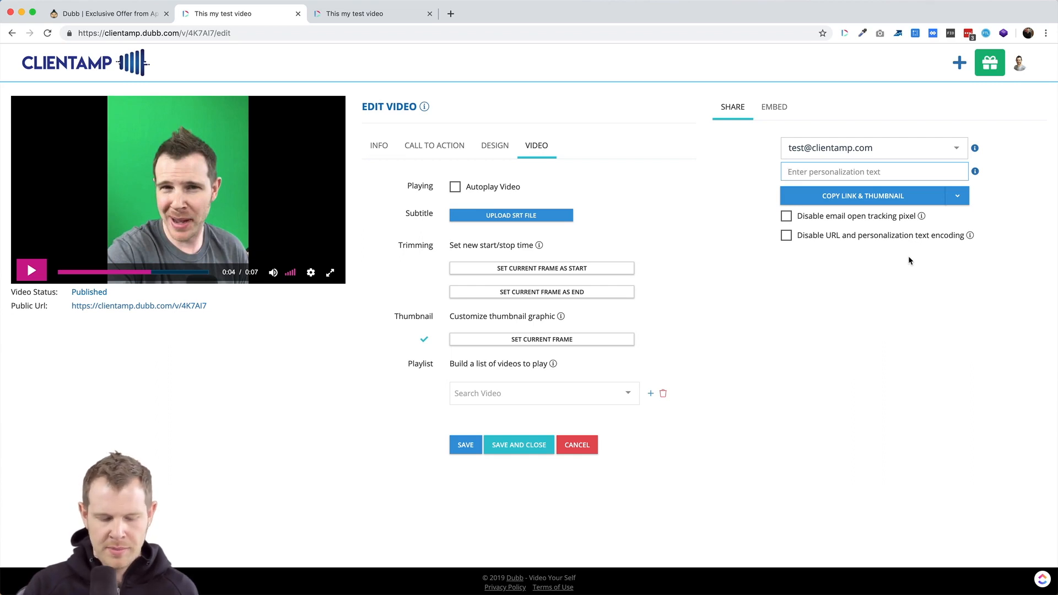
text(Videos Rock!)
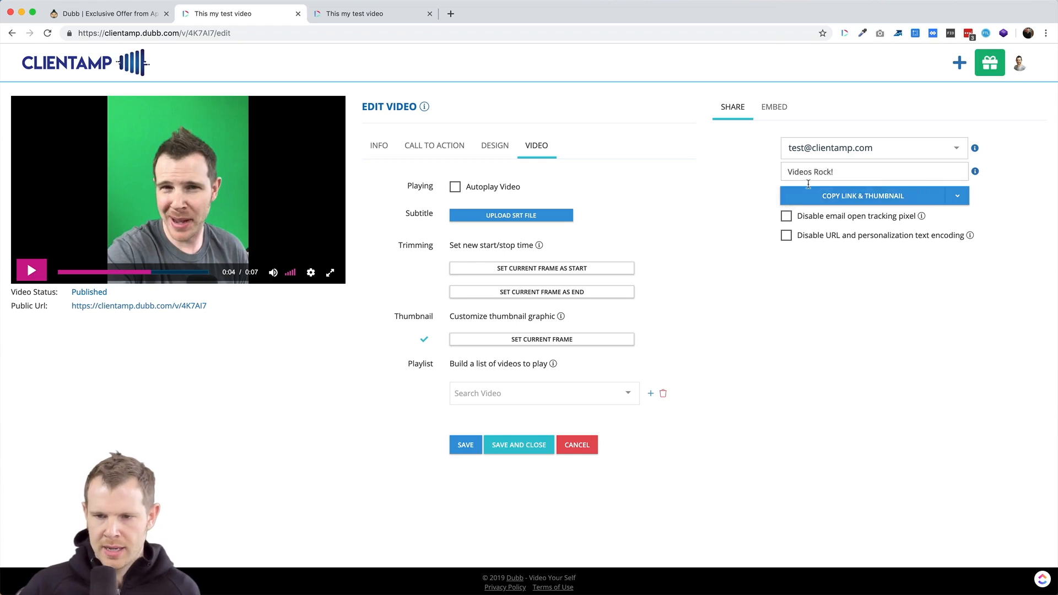
click(855, 201)
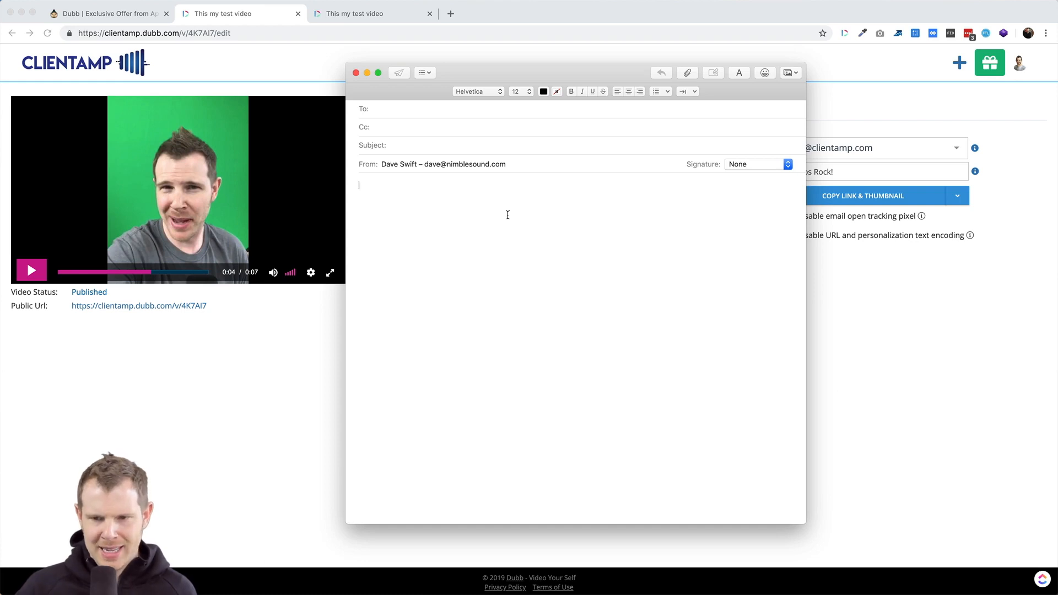
Paste the copied video link and thumbnail into the body of the new email message.
click(507, 214)
key(super+v)
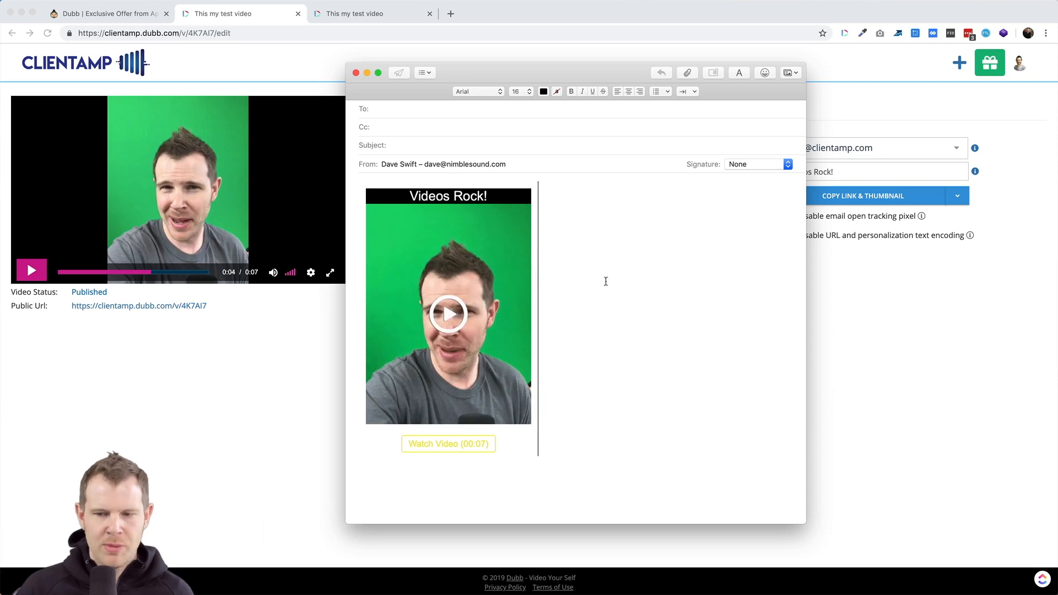
Switch back to the browser, open the video's public page to examine its custom domain and branding, and dismiss the meeting pop-up.
click(843, 352)
click(191, 306)
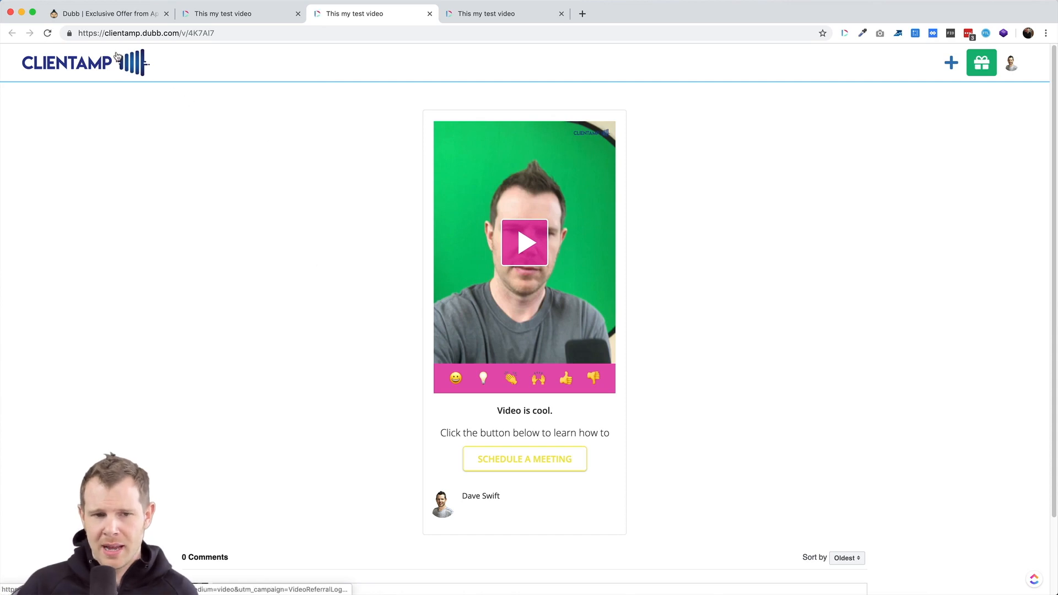
drag(94, 34, 173, 33)
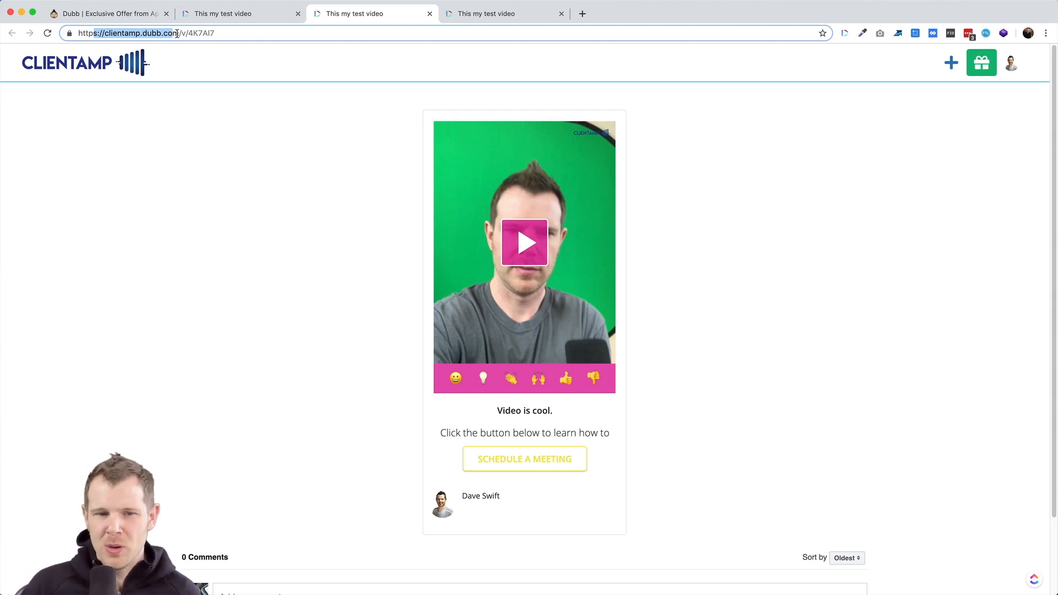
click(178, 33)
drag(180, 33, 44, 29)
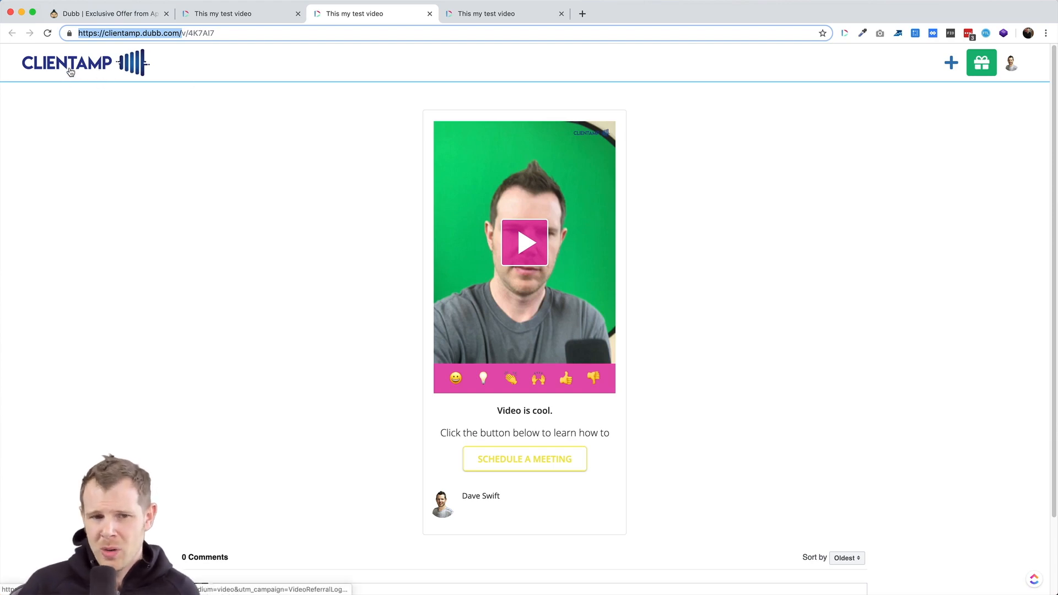
scroll(498, 264, down, 1)
scroll(518, 265, up, 1)
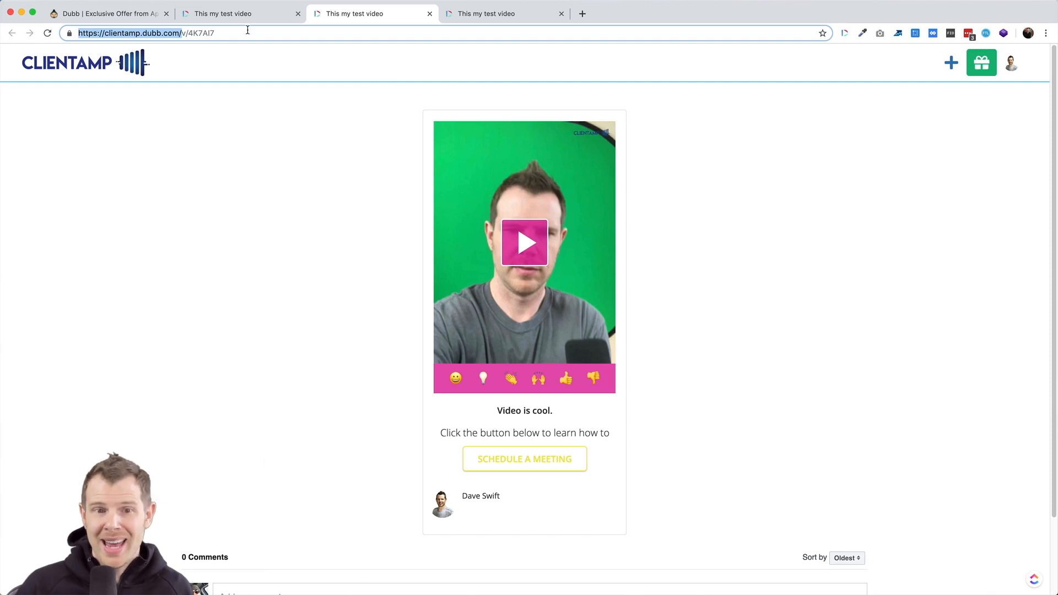
mouse_move(246, 21)
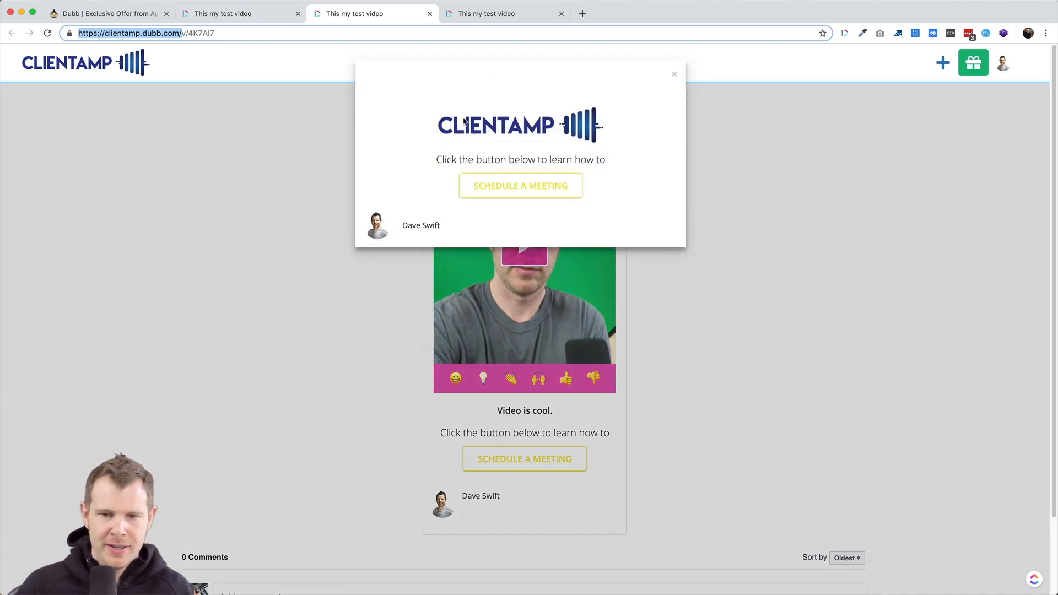
click(676, 77)
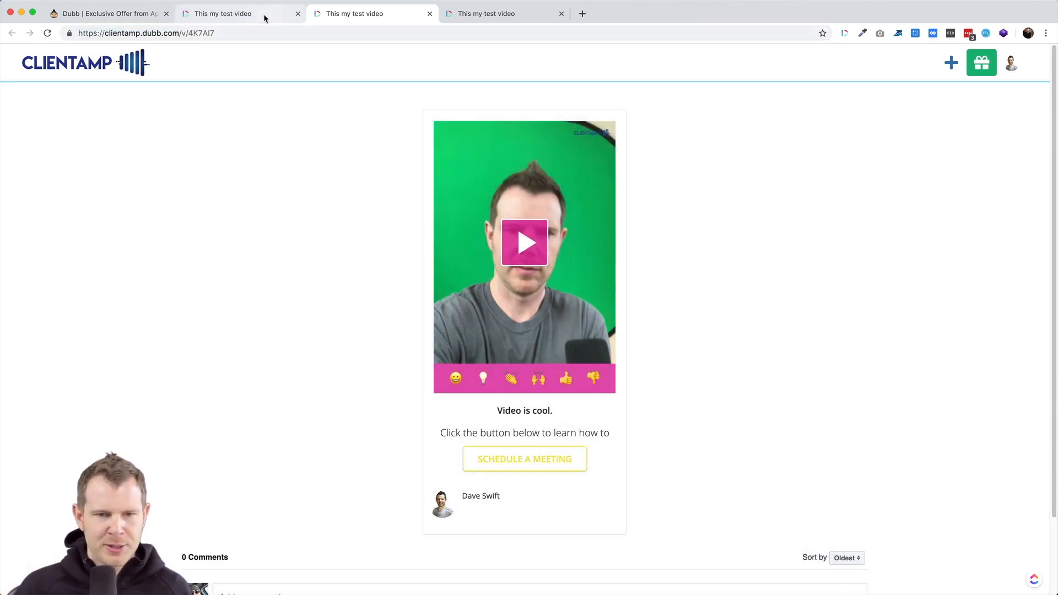
Close one of the two public video pages and open the Dubb dashboard from the remaining one.
click(266, 17)
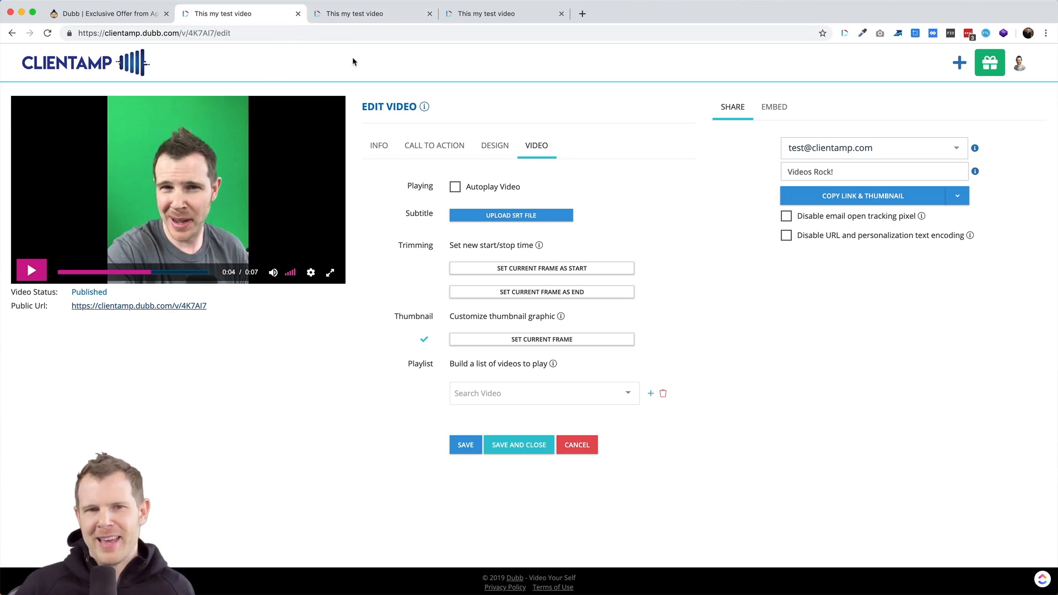
click(358, 17)
click(430, 14)
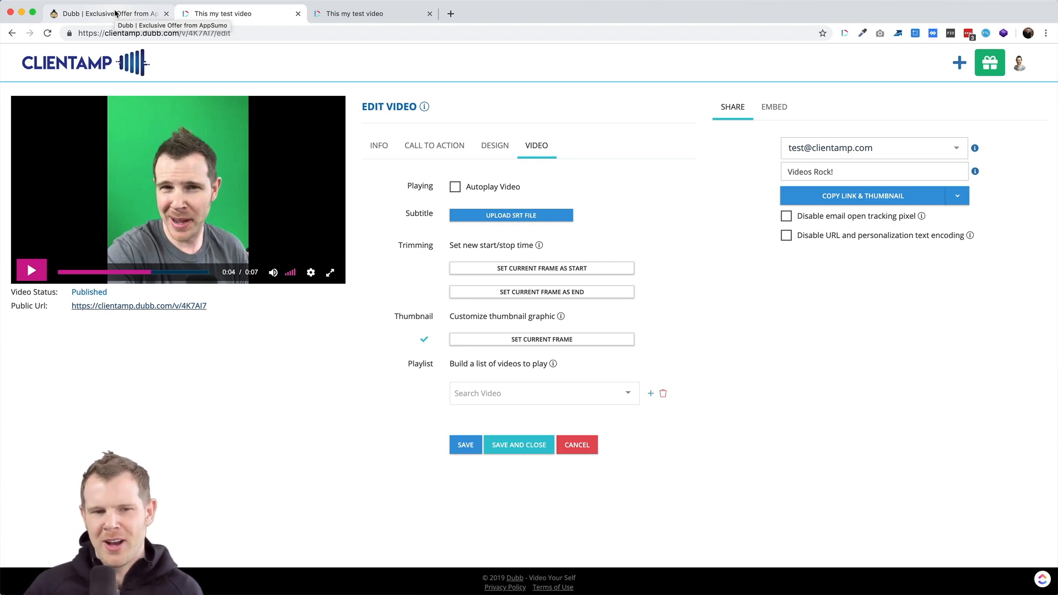
click(327, 17)
click(108, 67)
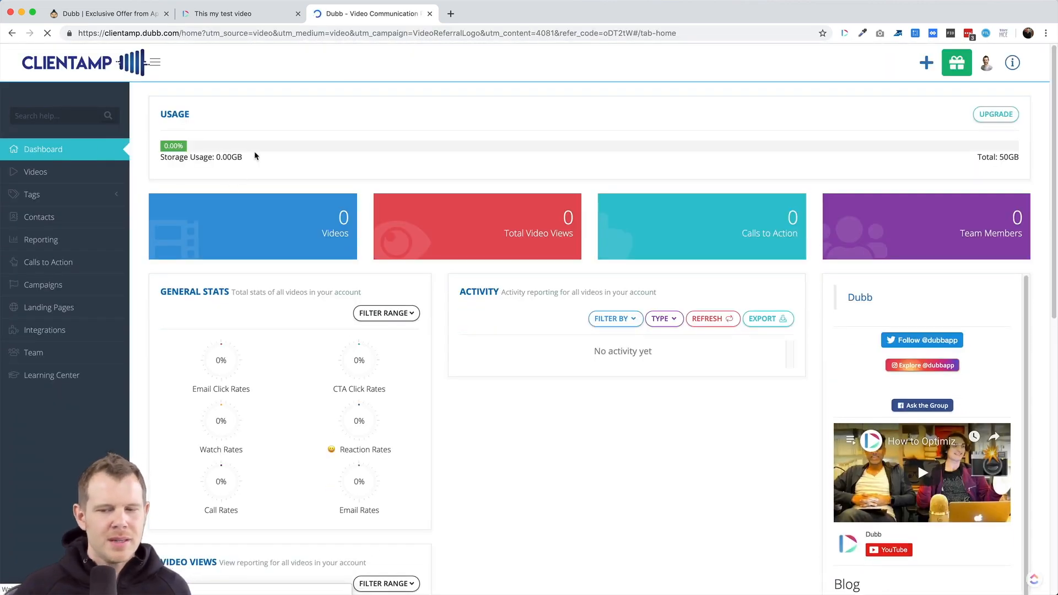
Examine the dashboard's usage, general stats, activity, video views and social feed sections.
scroll(861, 282, down, 1)
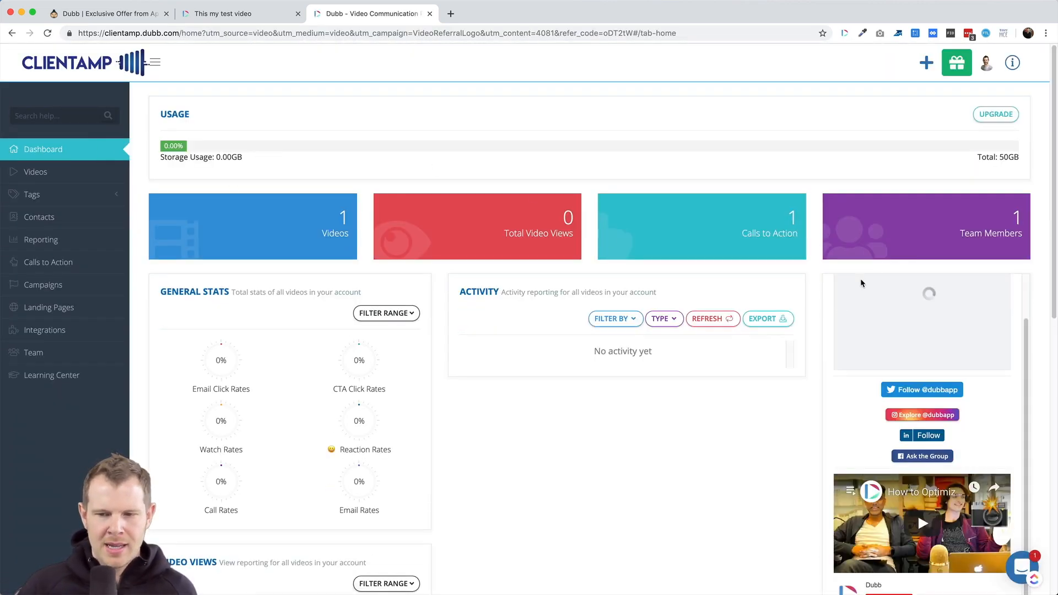
scroll(855, 322, up, 1)
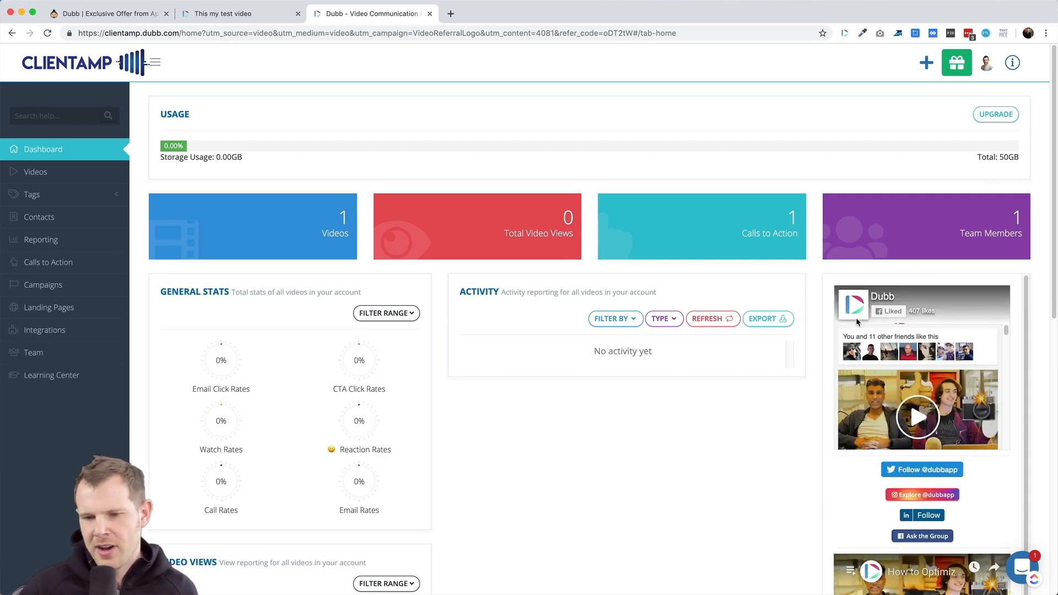
scroll(820, 287, down, 1)
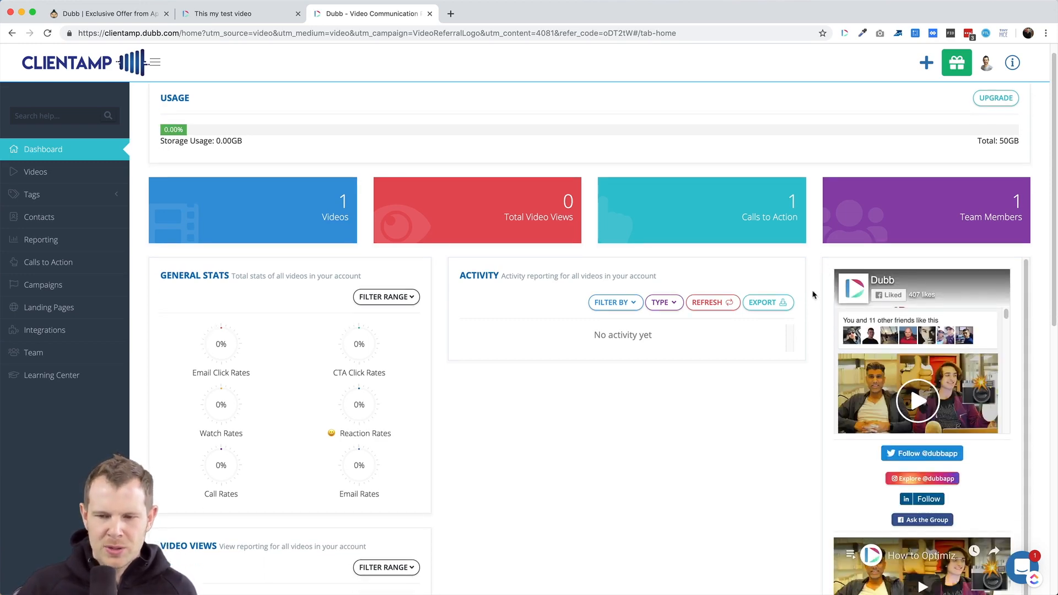
scroll(808, 320, down, 3)
scroll(815, 470, down, 3)
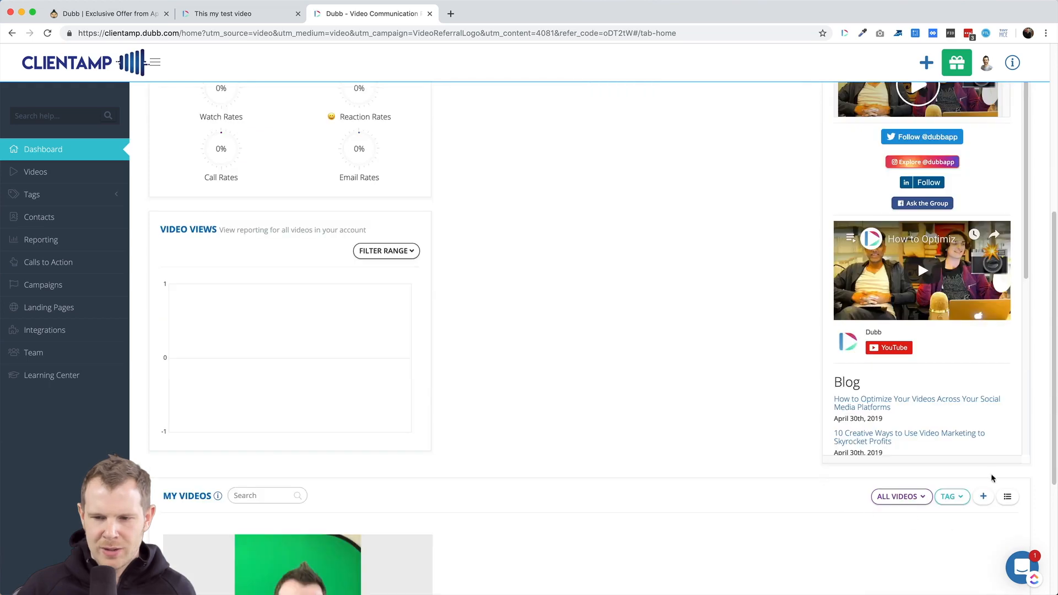
scroll(932, 275, up, 2)
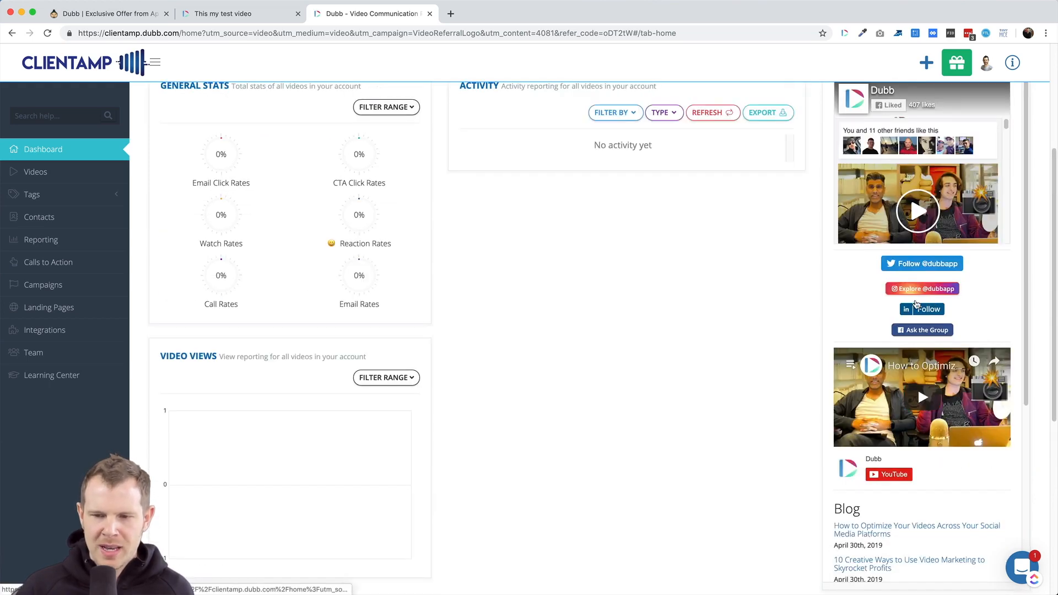
scroll(848, 336, up, 3)
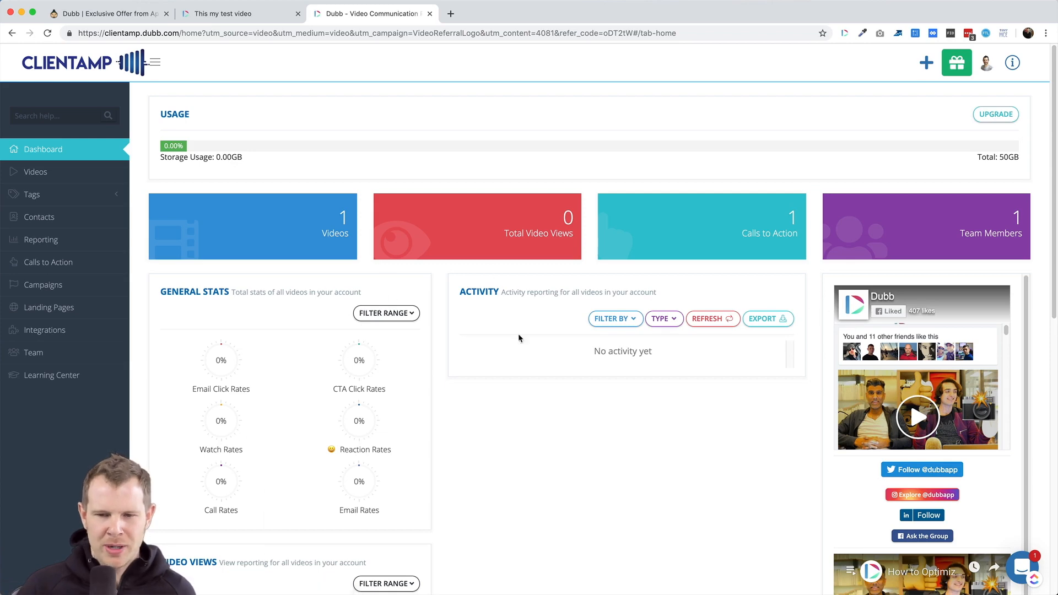
scroll(832, 357, down, 3)
scroll(833, 361, up, 3)
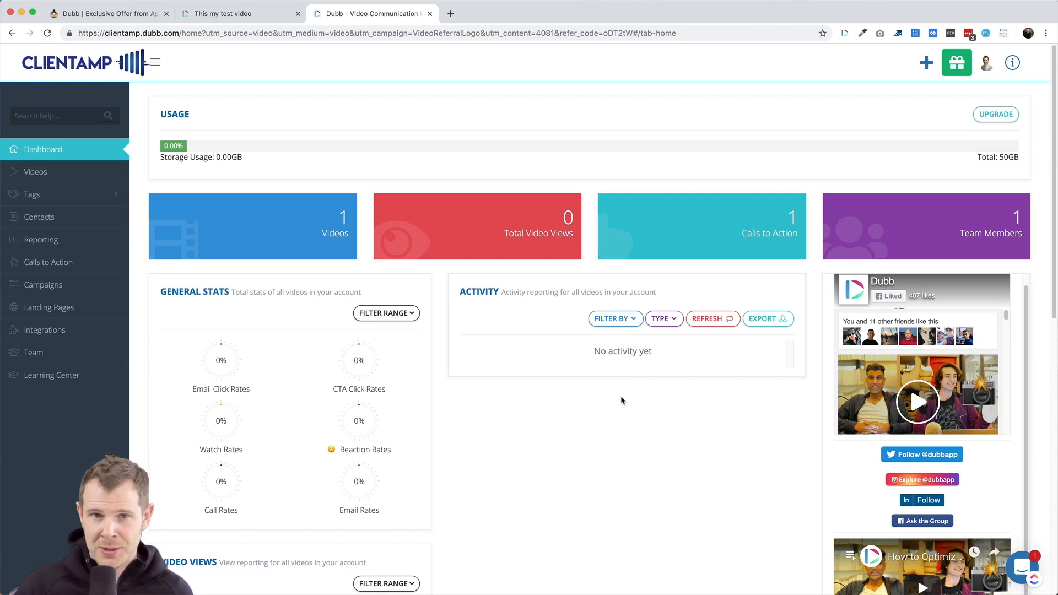
scroll(621, 397, down, 4)
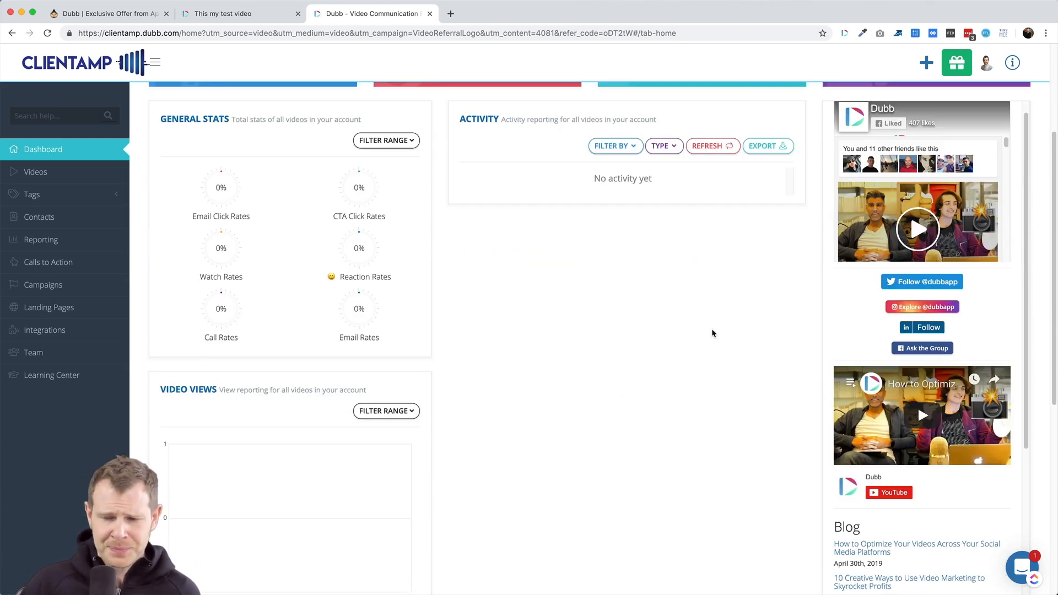
scroll(748, 302, up, 4)
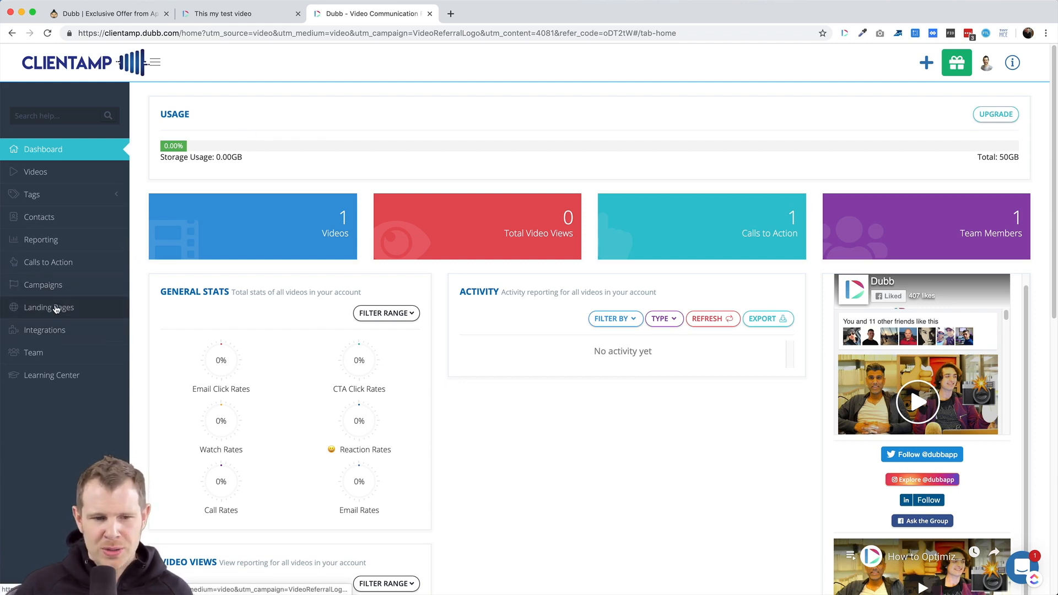
View the AppSumo option's subscription plans, declining the promo code offer, and return to the dashboard.
click(986, 62)
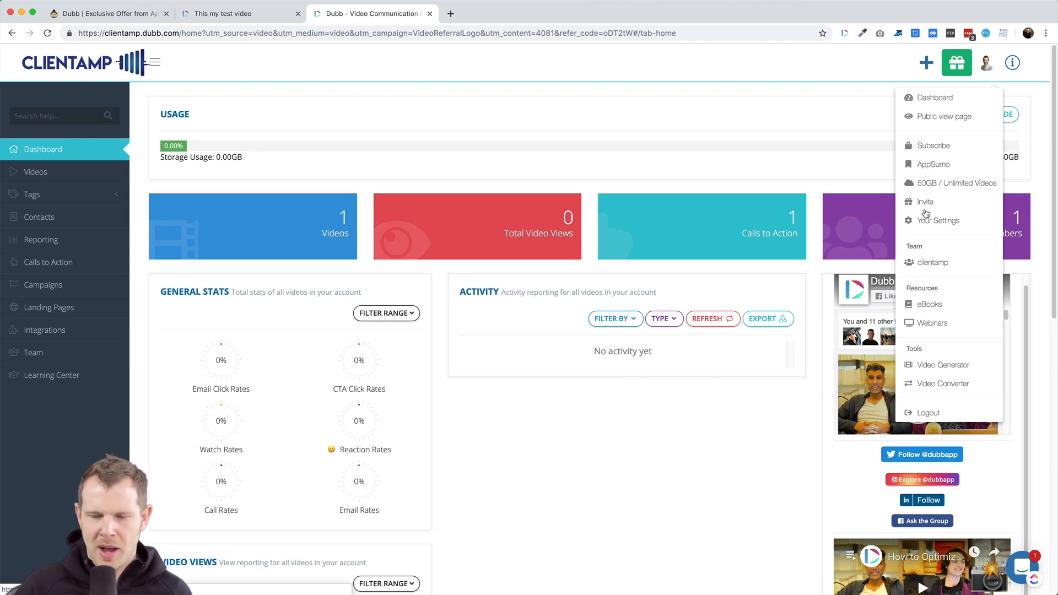
click(930, 167)
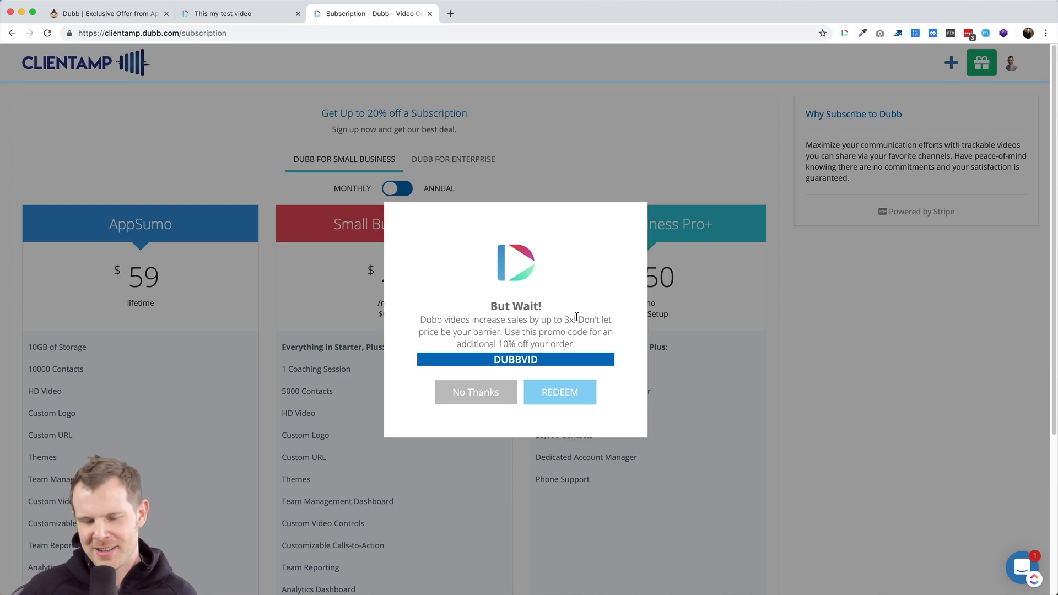
click(488, 404)
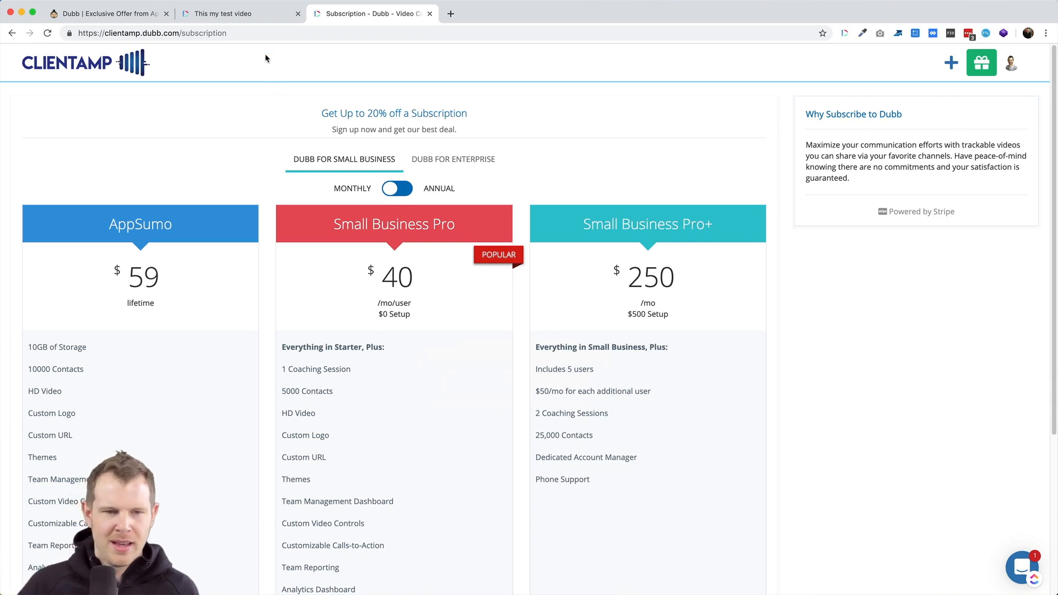
click(13, 33)
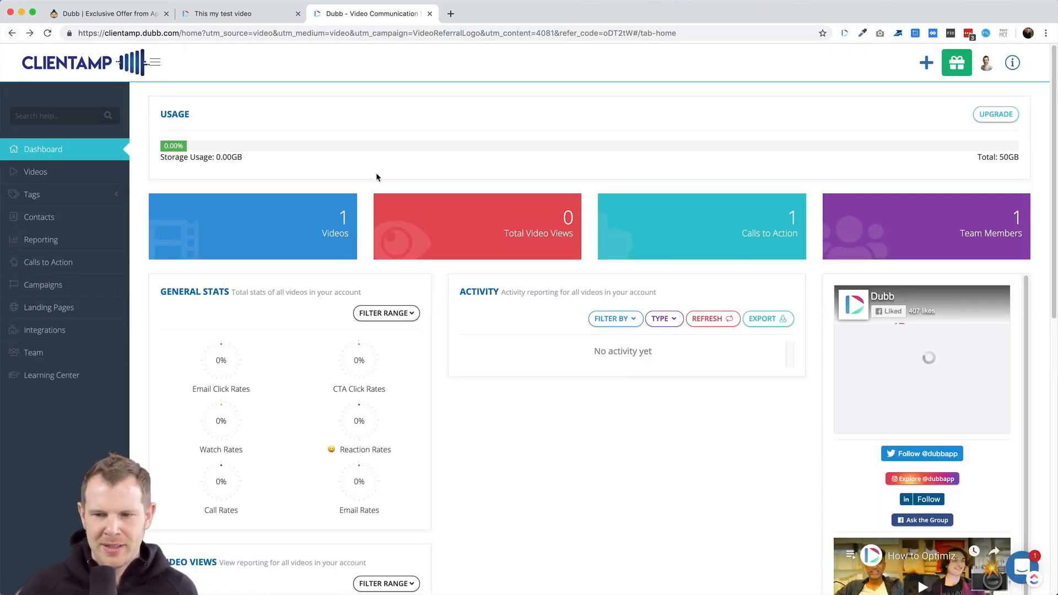
Look over the My Videos library and the tag pages for videos and contacts.
scroll(555, 267, down, 3)
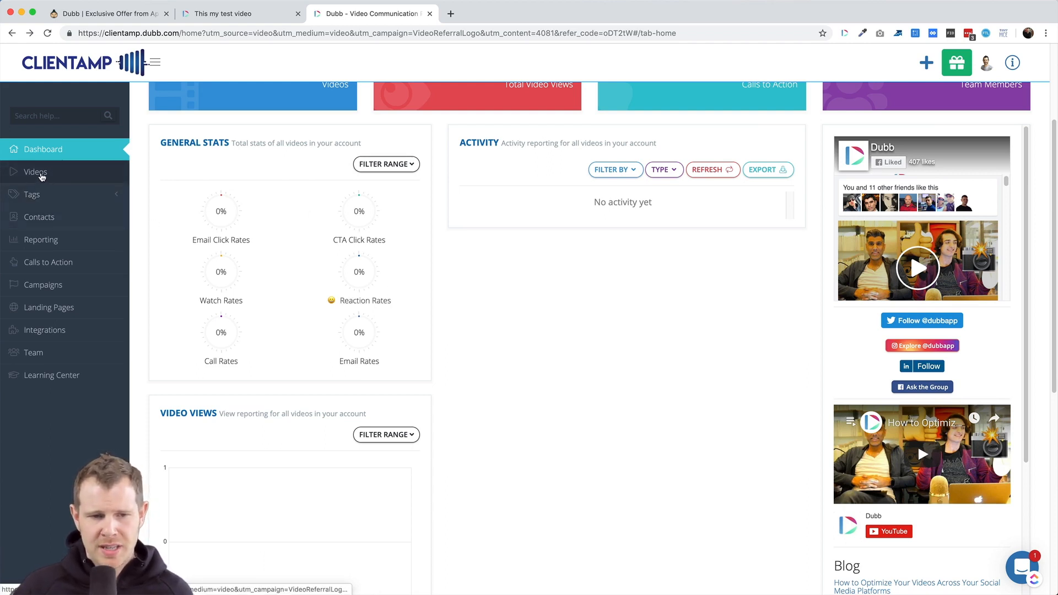
click(47, 176)
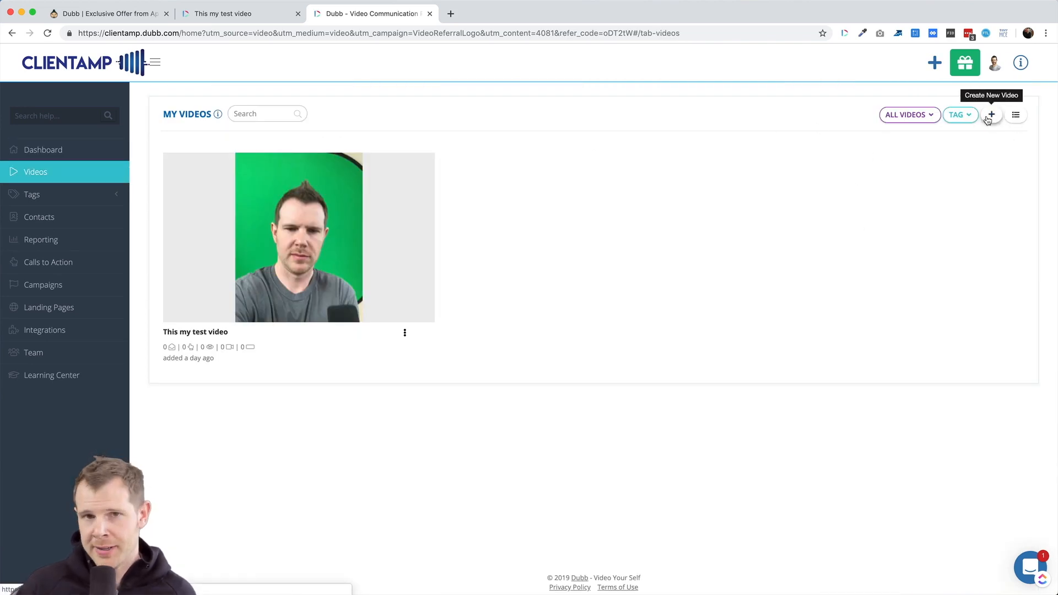
click(45, 201)
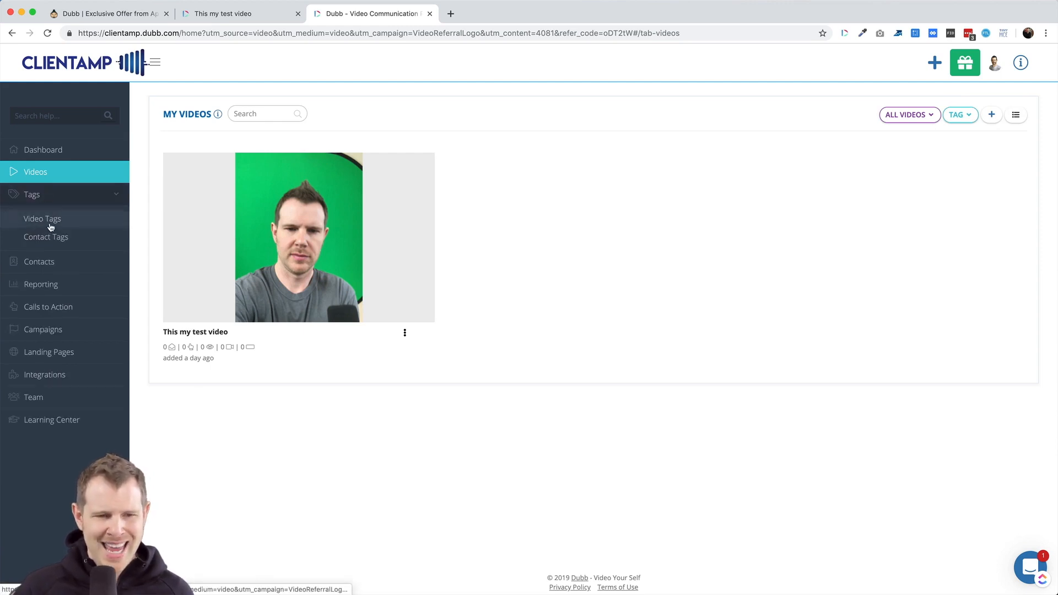
click(40, 228)
click(58, 237)
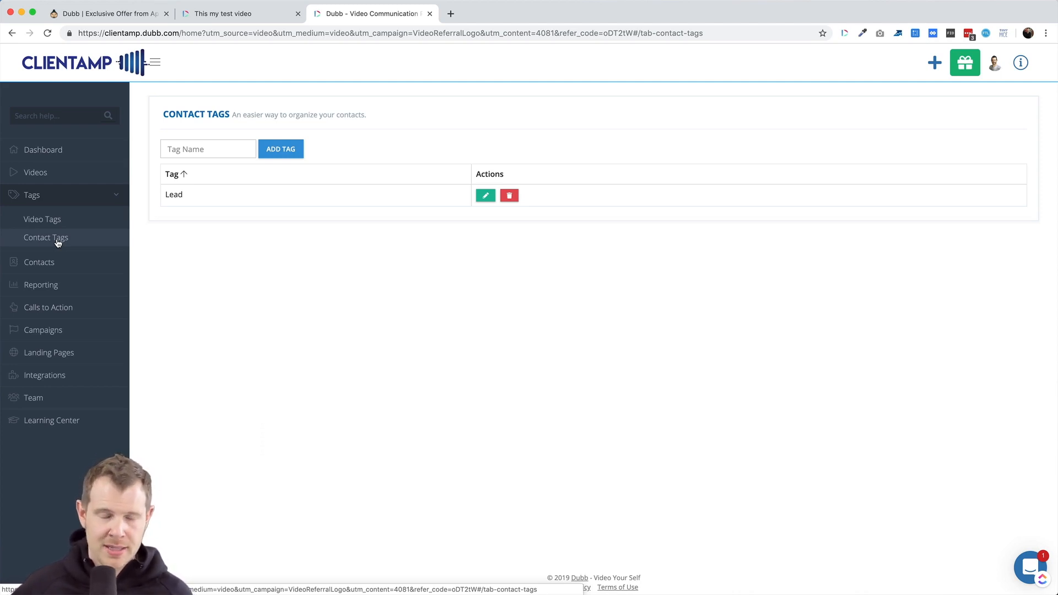
Look over the contacts list's blank Add Contact form without saving, and view the first contact's activity reporting.
click(56, 268)
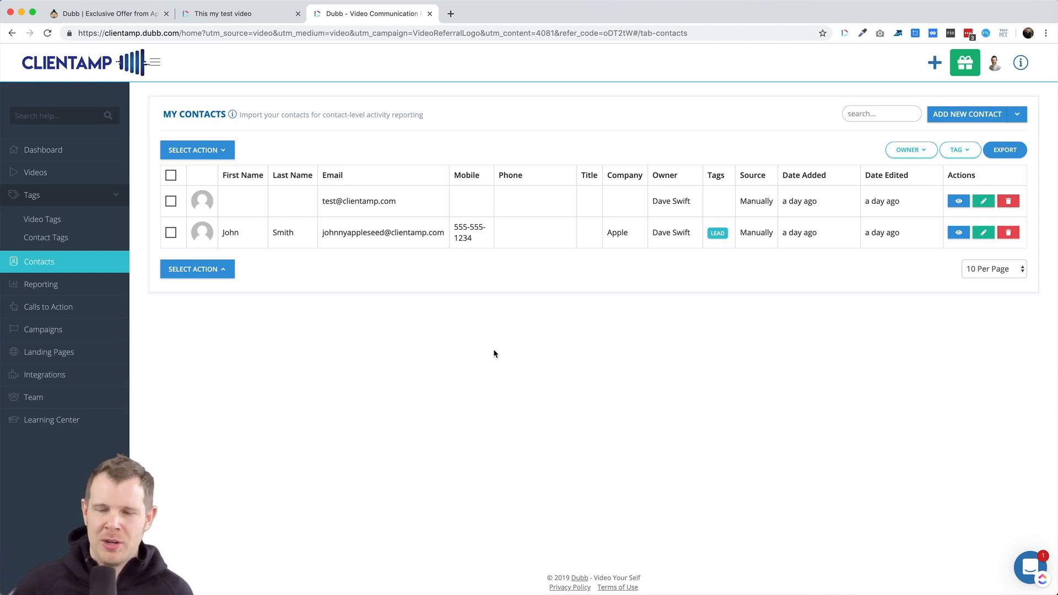
click(966, 118)
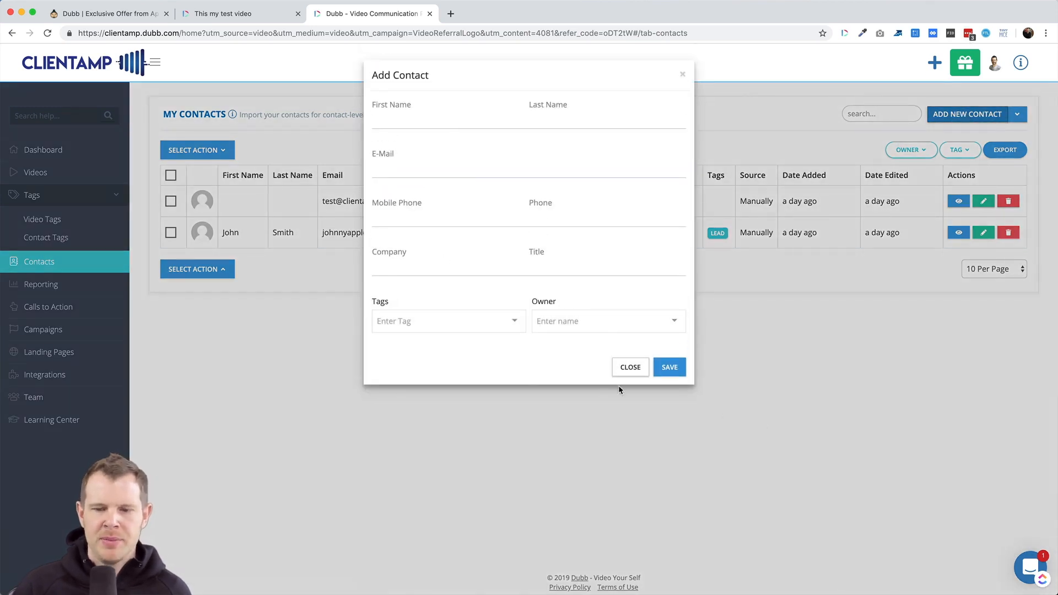
click(617, 362)
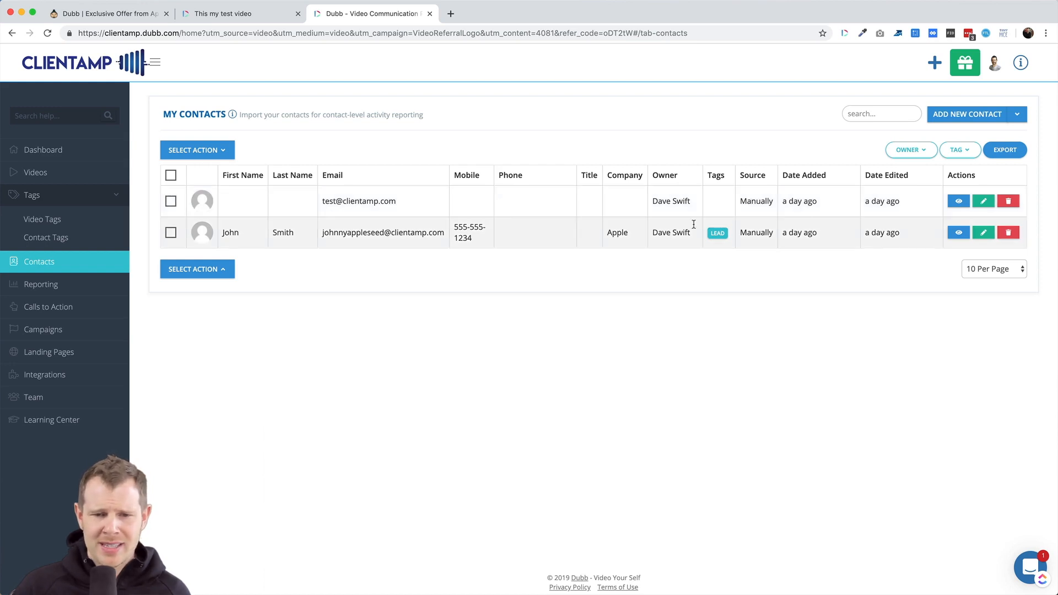
click(953, 202)
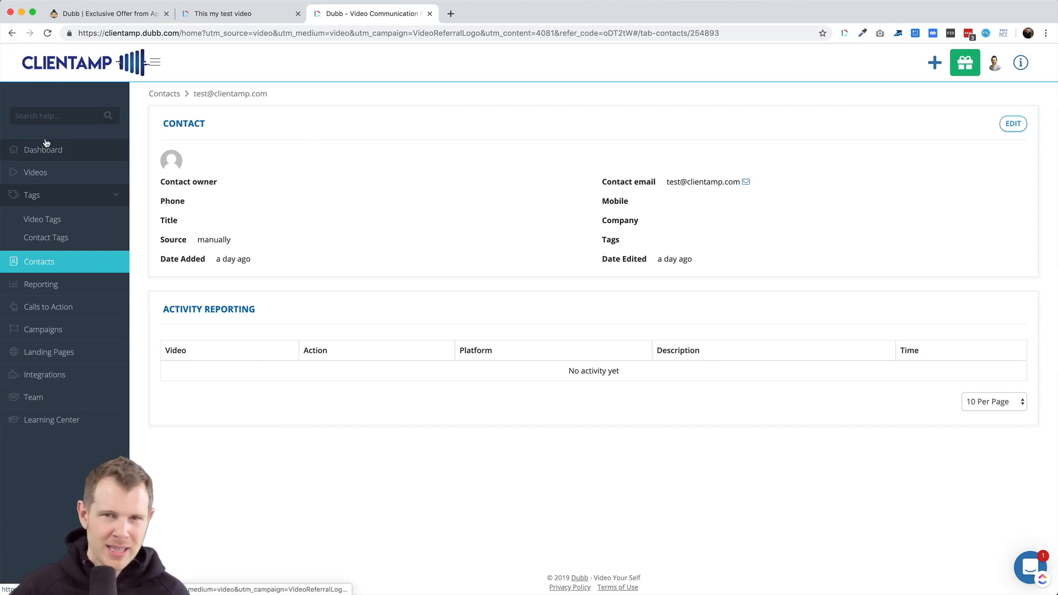
click(69, 269)
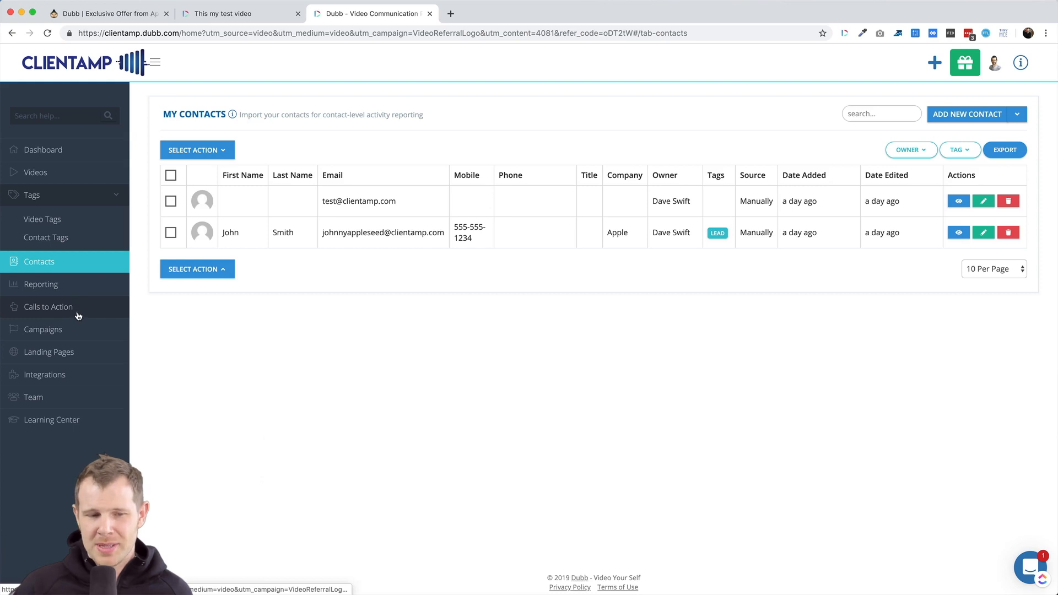
View the Campaigns page and the Reporting page's general stats, activity and video views.
click(68, 337)
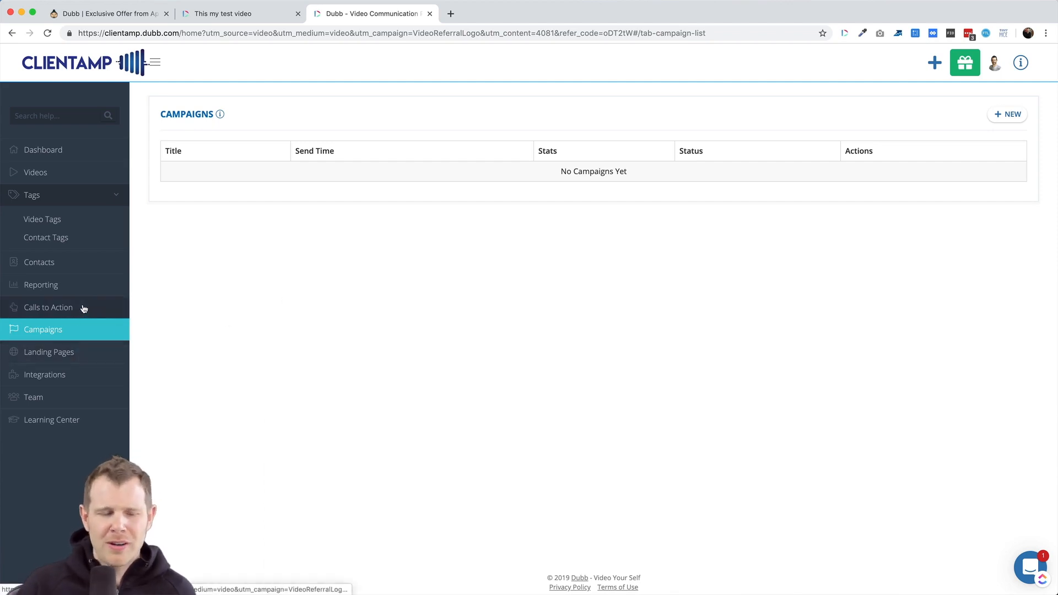
click(47, 285)
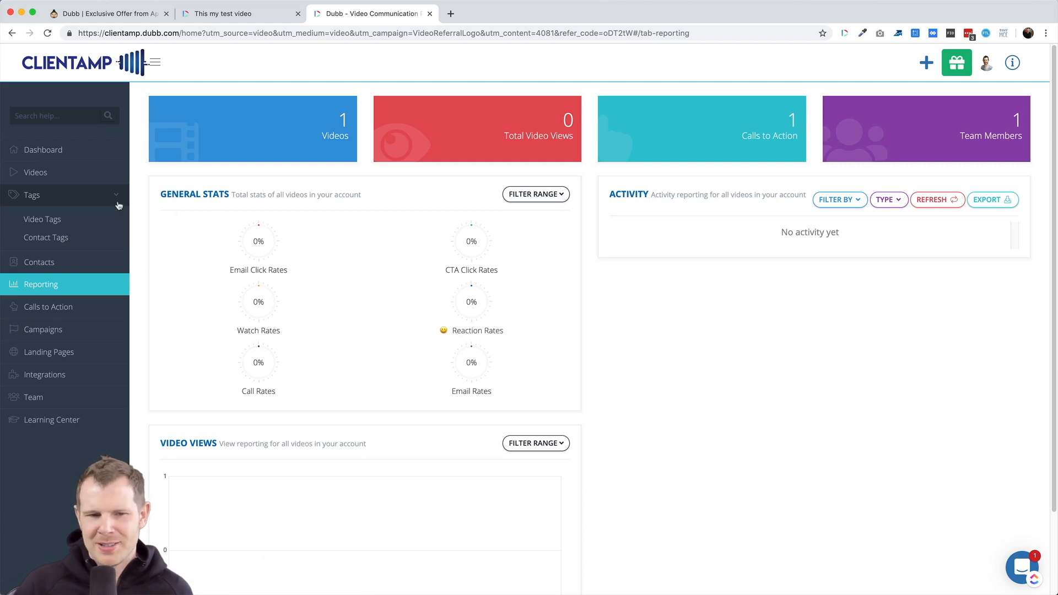
scroll(547, 318, down, 3)
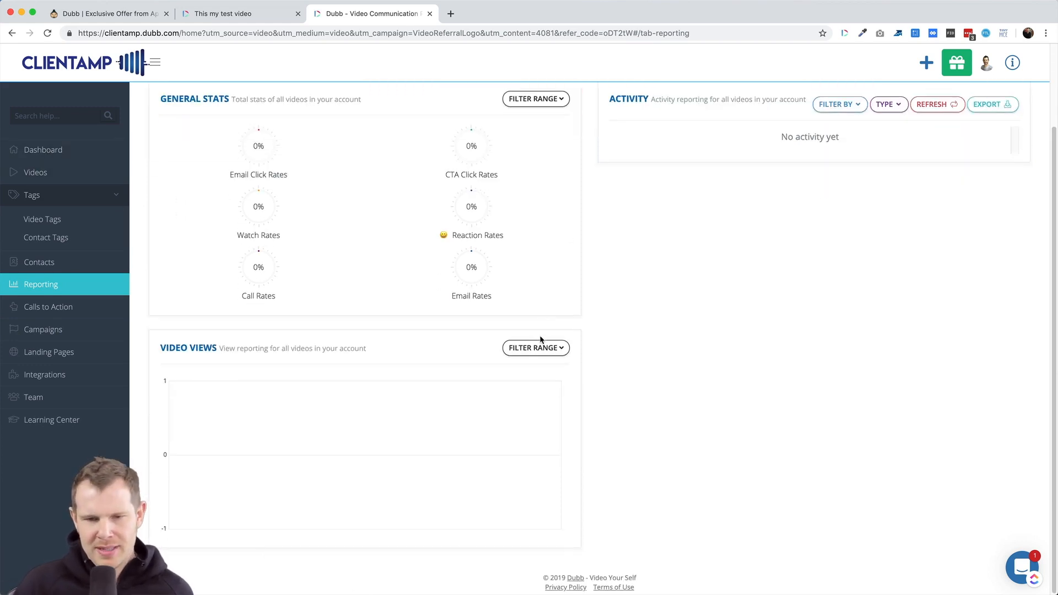
Open the Video-test landing page in the page builder from the Landing Pages list.
scroll(541, 333, up, 3)
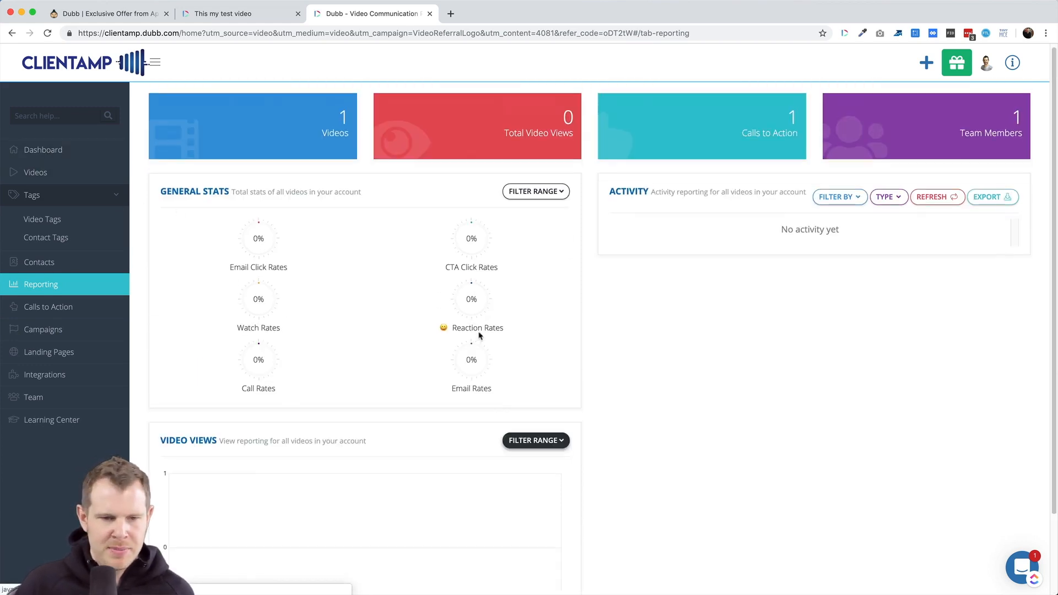
click(46, 351)
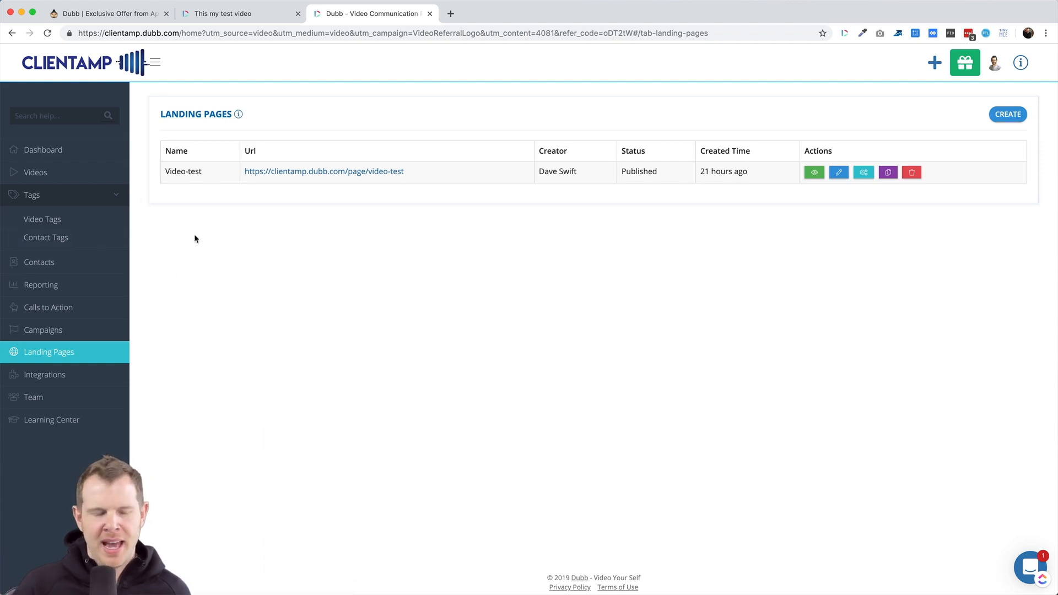
click(837, 175)
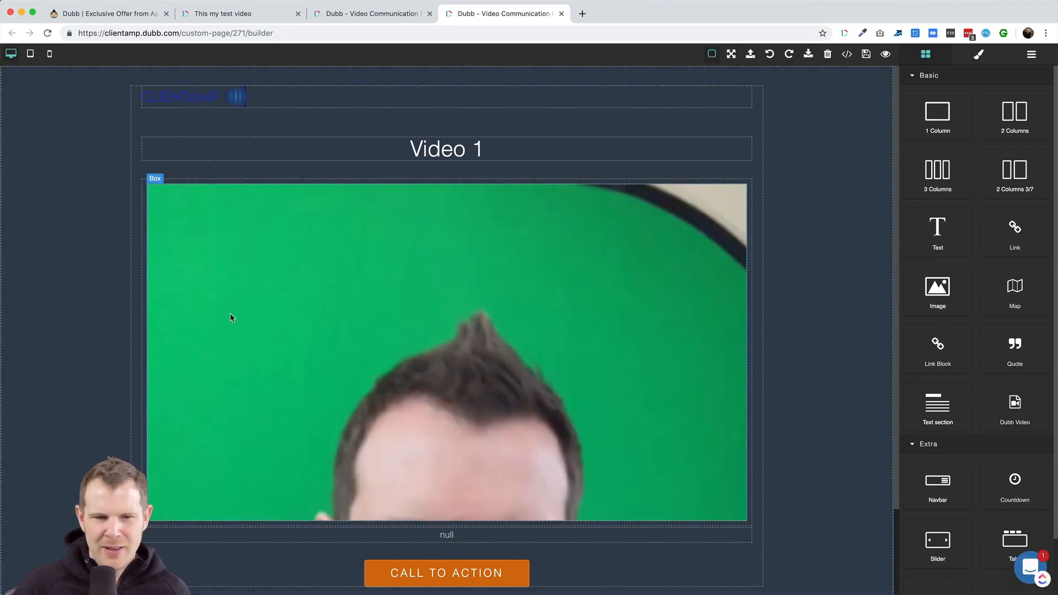
Change the background color of the landing page's header banner to white, #ffffff.
click(234, 318)
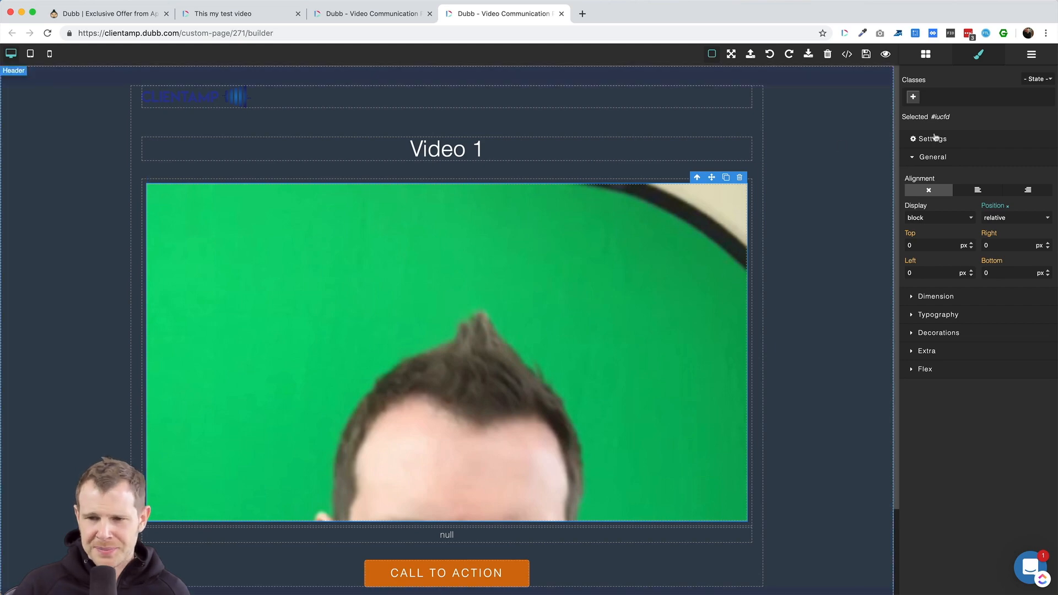
click(438, 104)
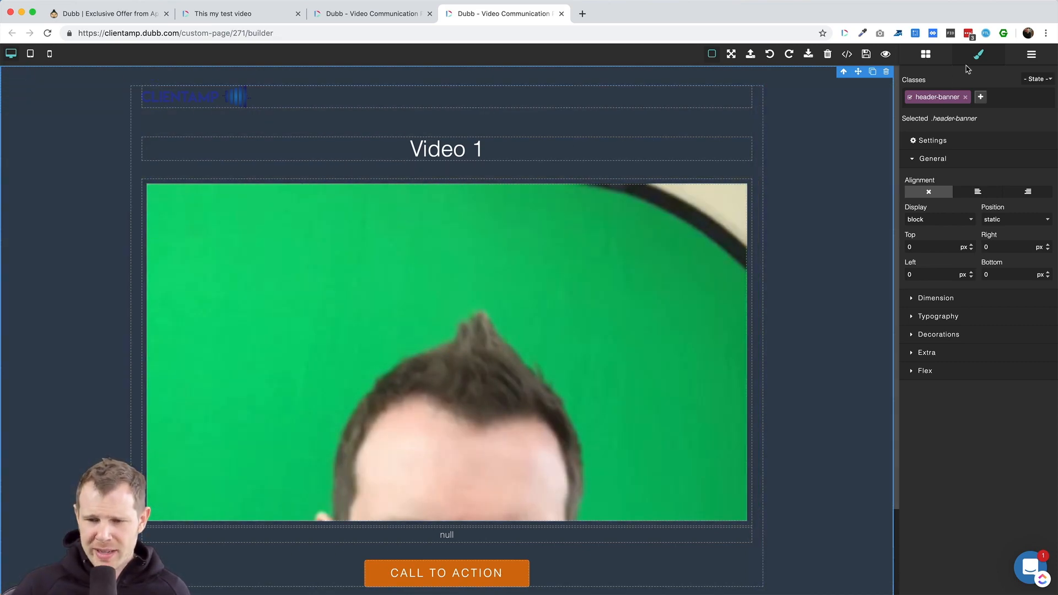
click(920, 337)
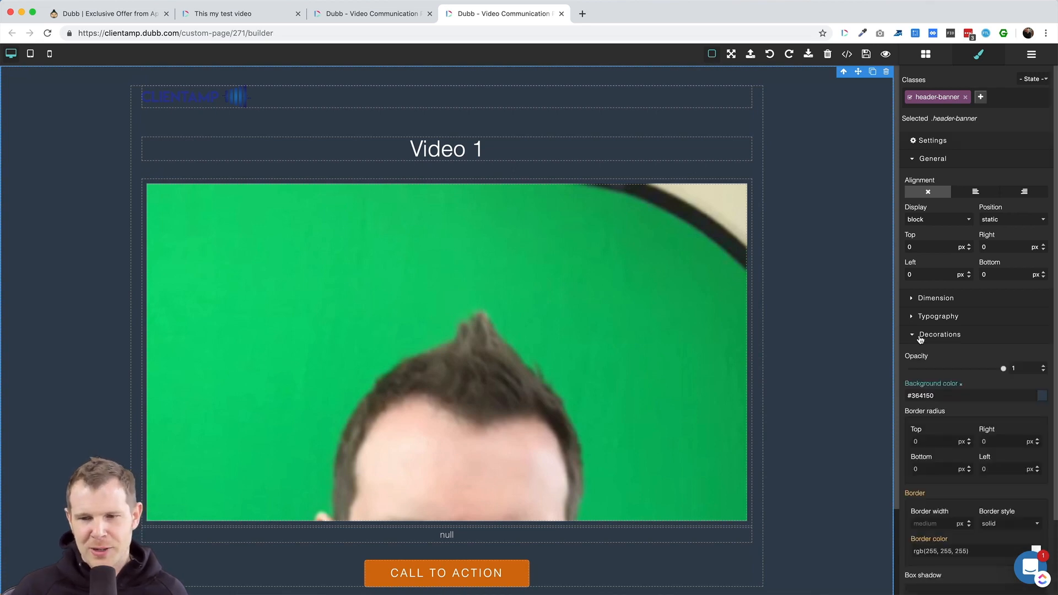
click(1043, 397)
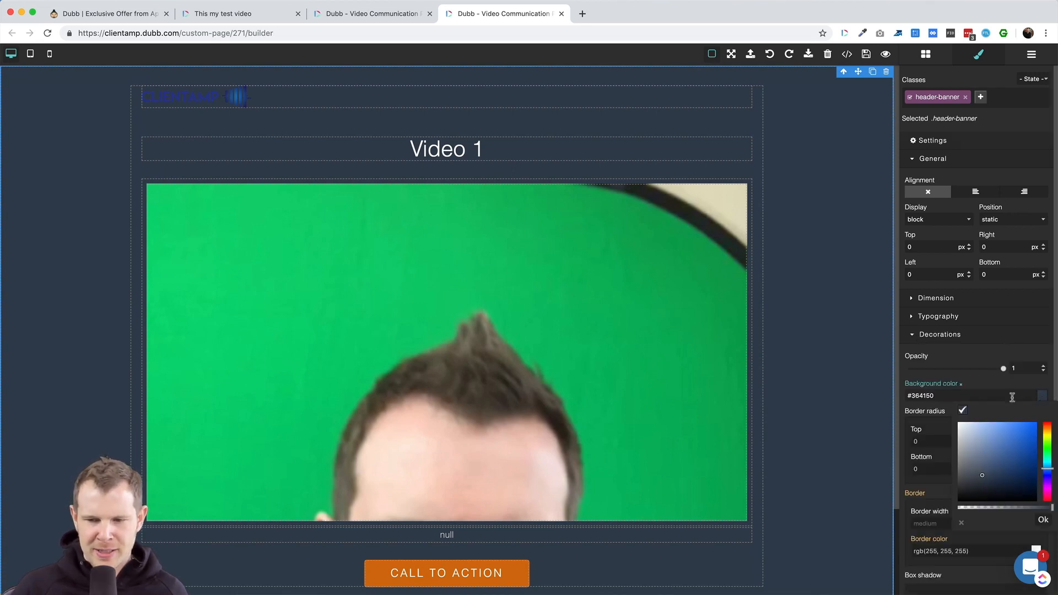
mouse_move(1016, 431)
mouse_down()
mouse_move(964, 457)
mouse_move(934, 396)
mouse_up()
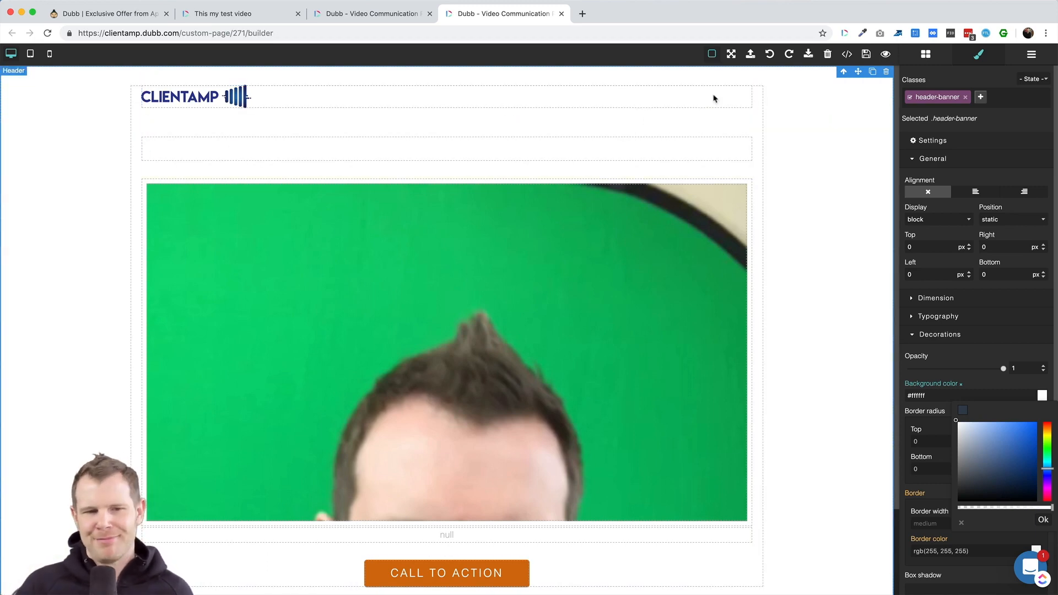
Preview the landing page in tablet and mobile layouts, and return to the desktop layout.
click(30, 54)
click(50, 54)
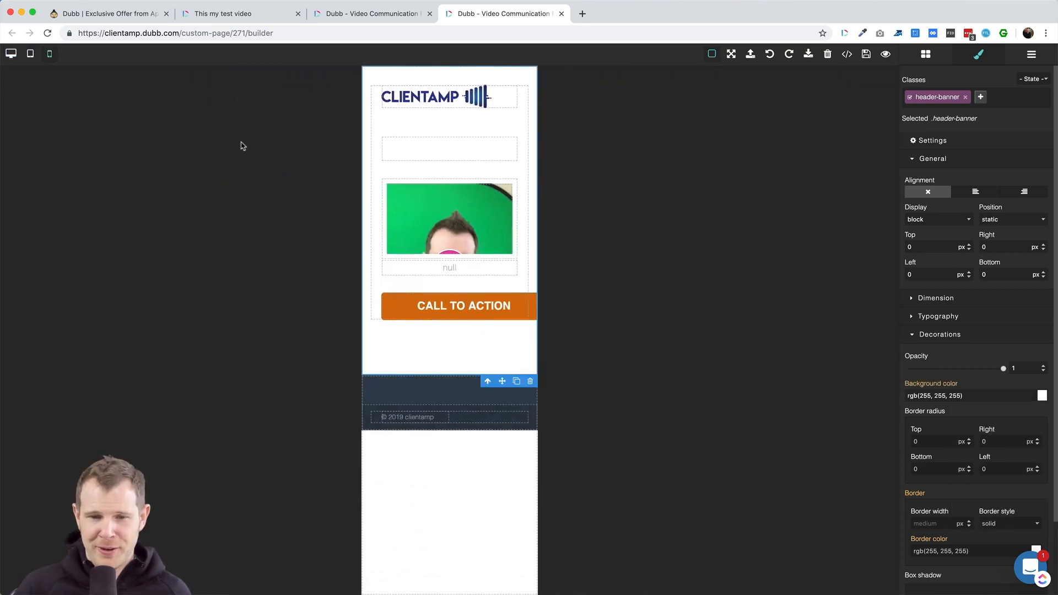
click(11, 53)
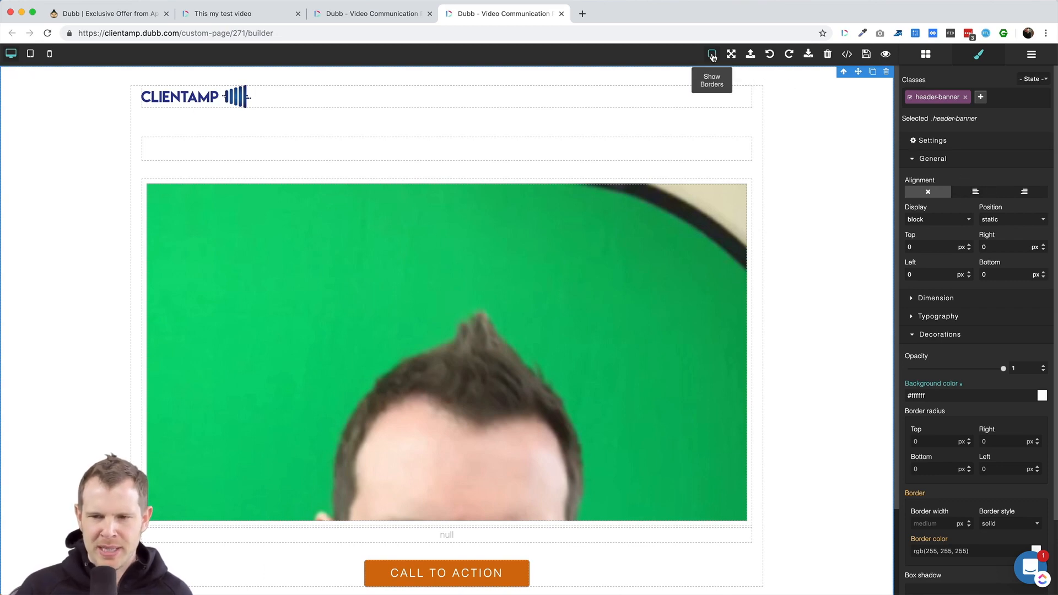
Look over the builder's Basic and Extra content blocks and the page's layer structure.
click(926, 54)
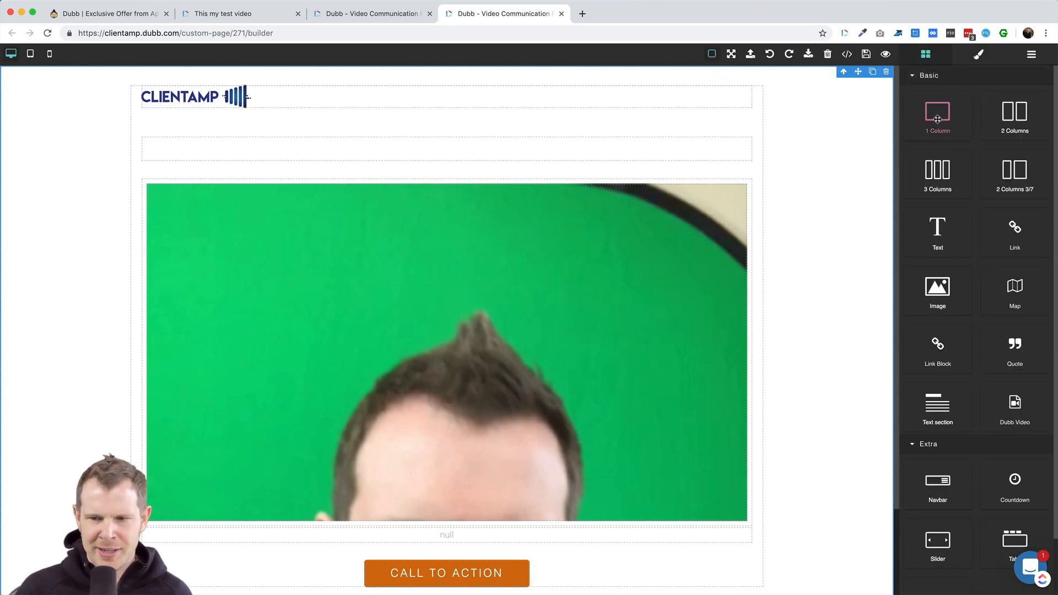
scroll(949, 289, down, 2)
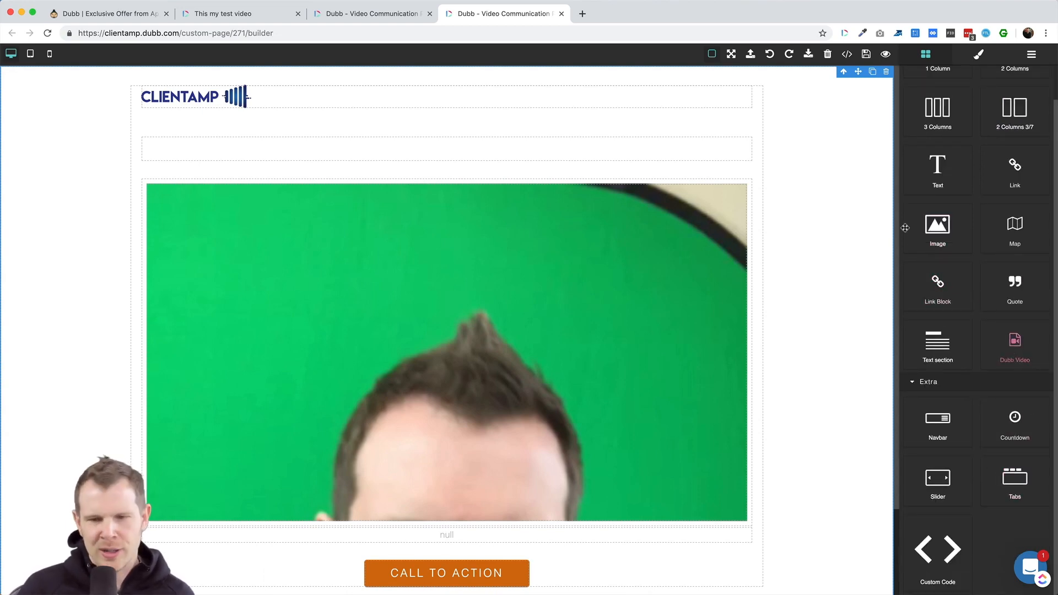
click(1031, 56)
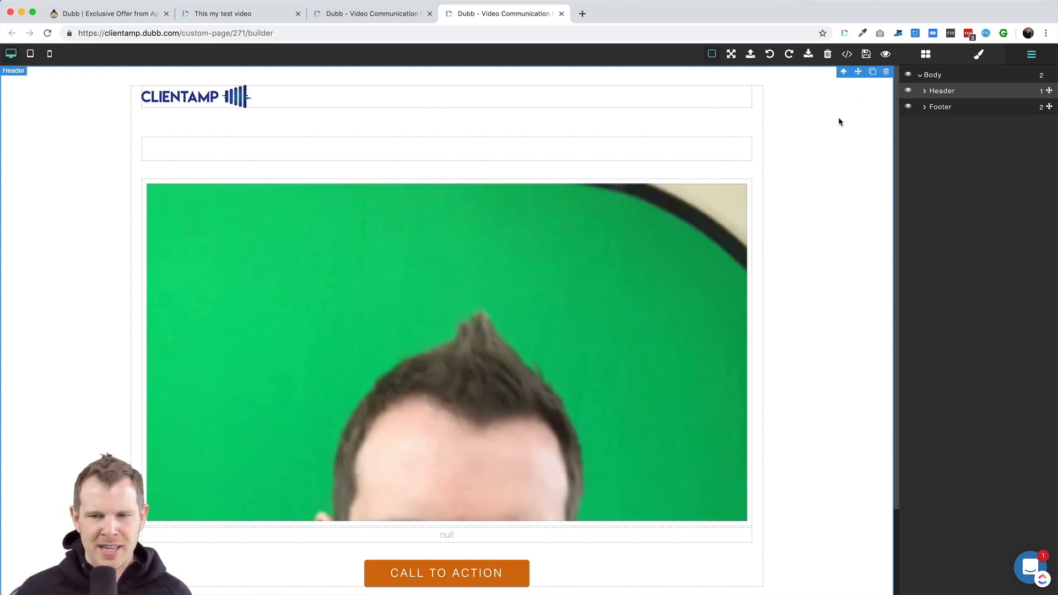
Save the landing page, look it over once more, and close the page builder.
click(866, 54)
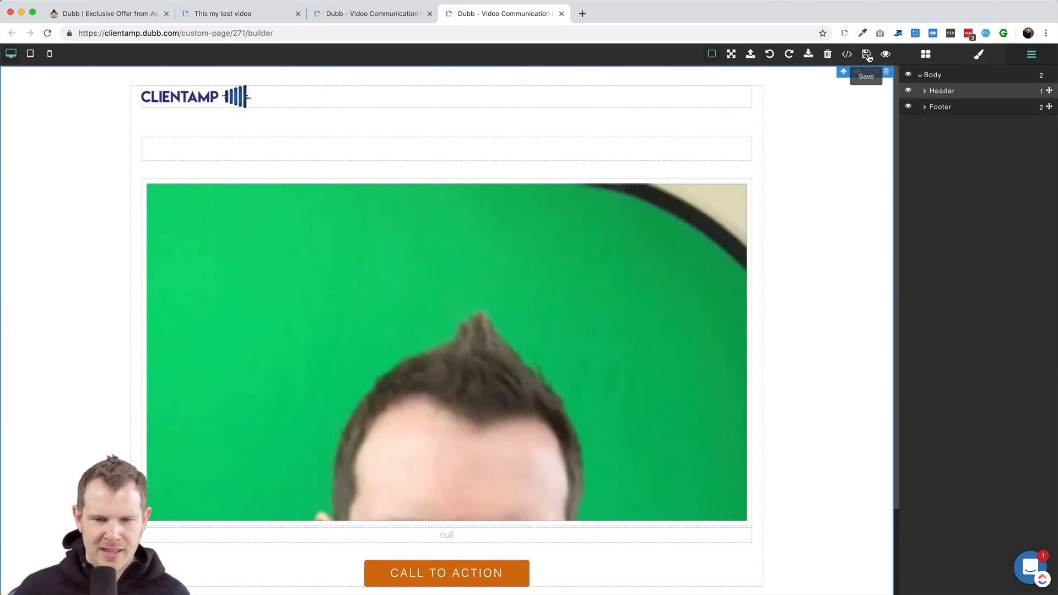
click(1031, 54)
scroll(286, 228, down, 3)
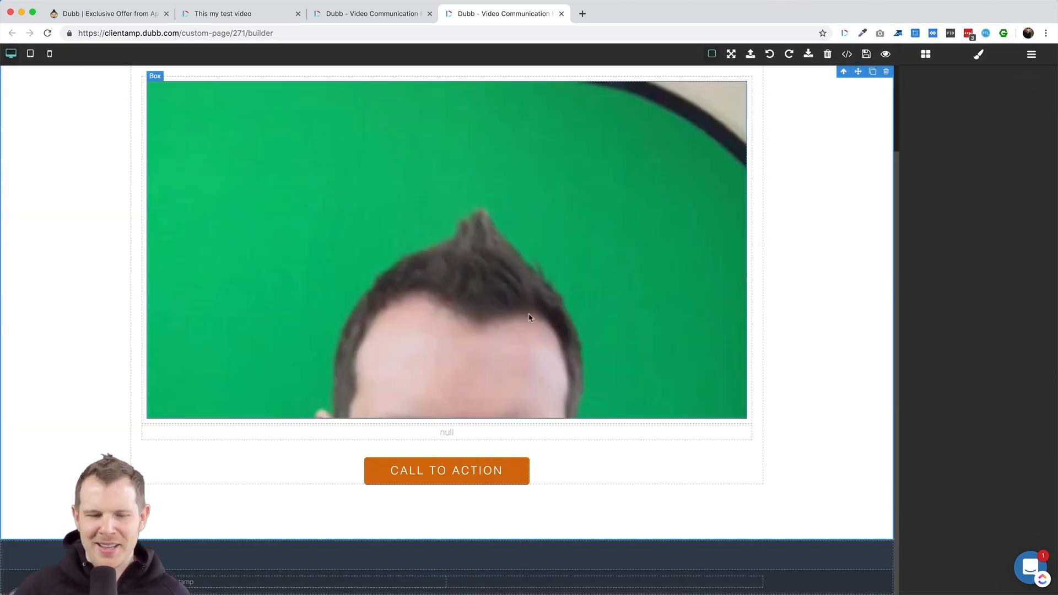
scroll(510, 424, up, 3)
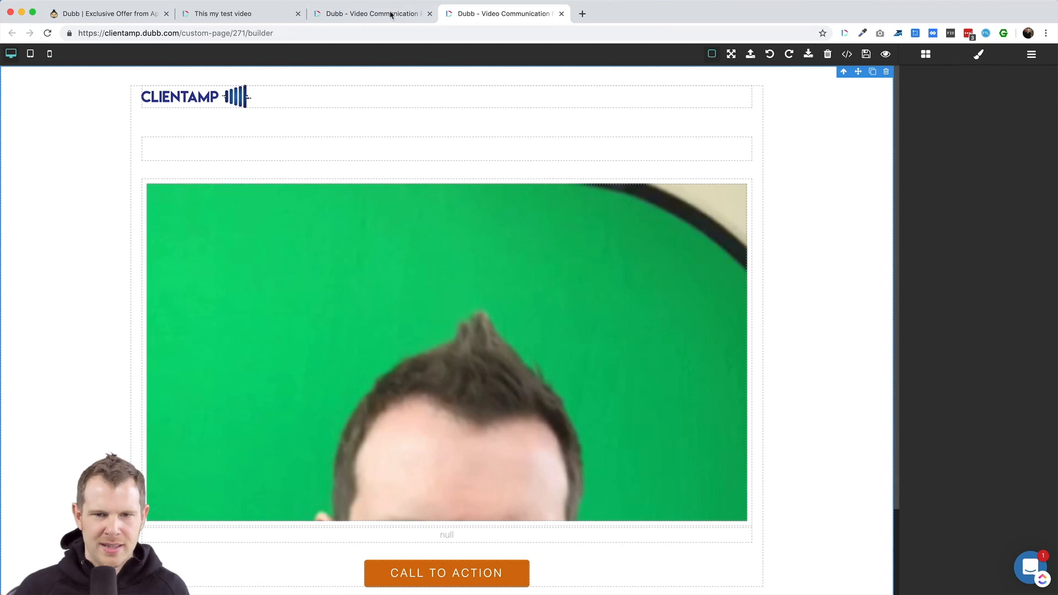
click(361, 16)
click(554, 13)
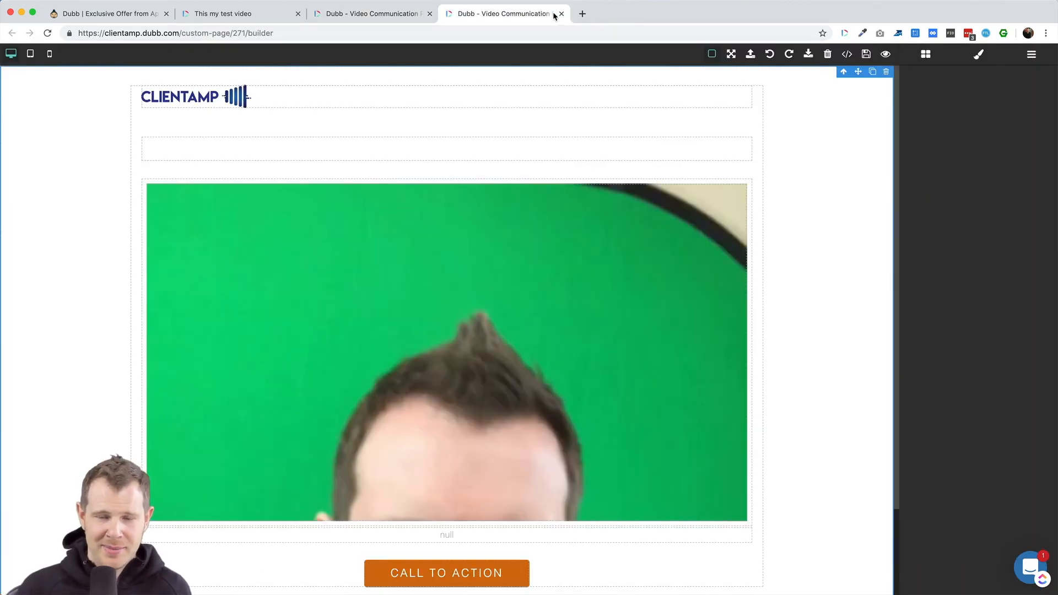
click(561, 14)
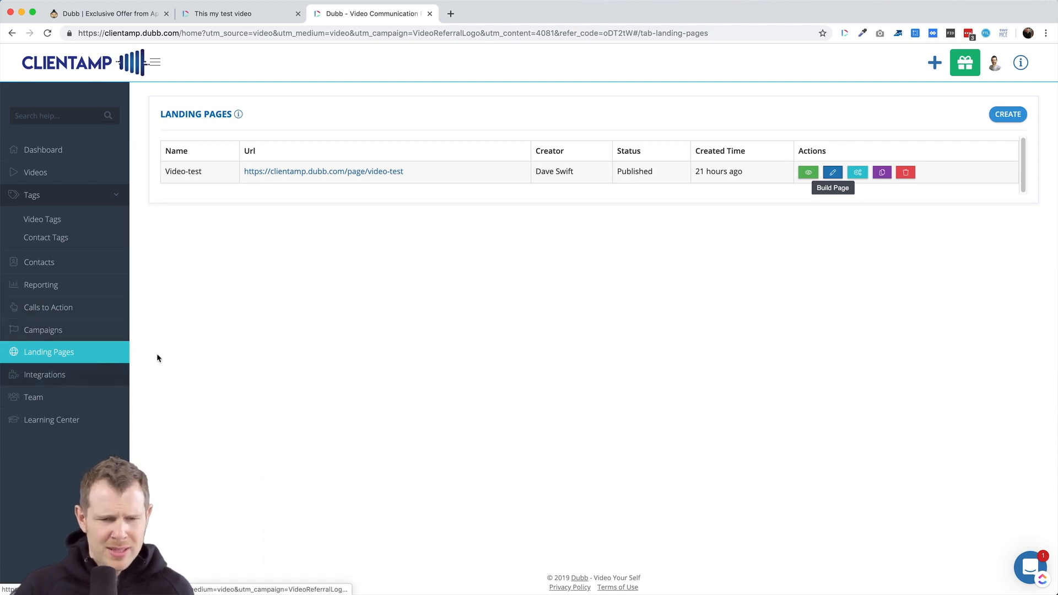
Look through the whole Integrations page, from the Chrome extension to the Calendly integration.
click(66, 380)
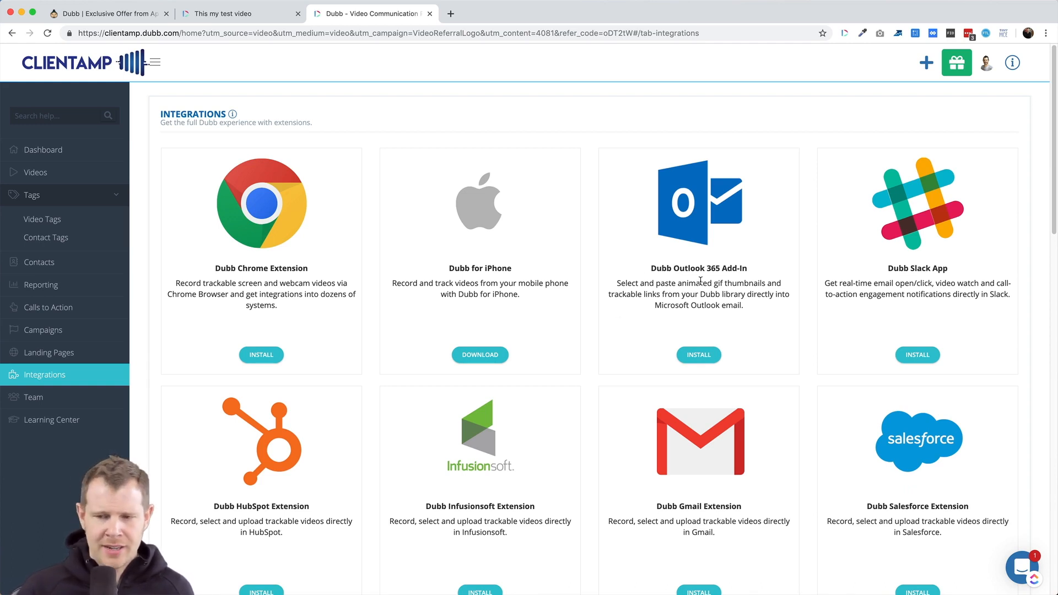
scroll(700, 280, down, 9)
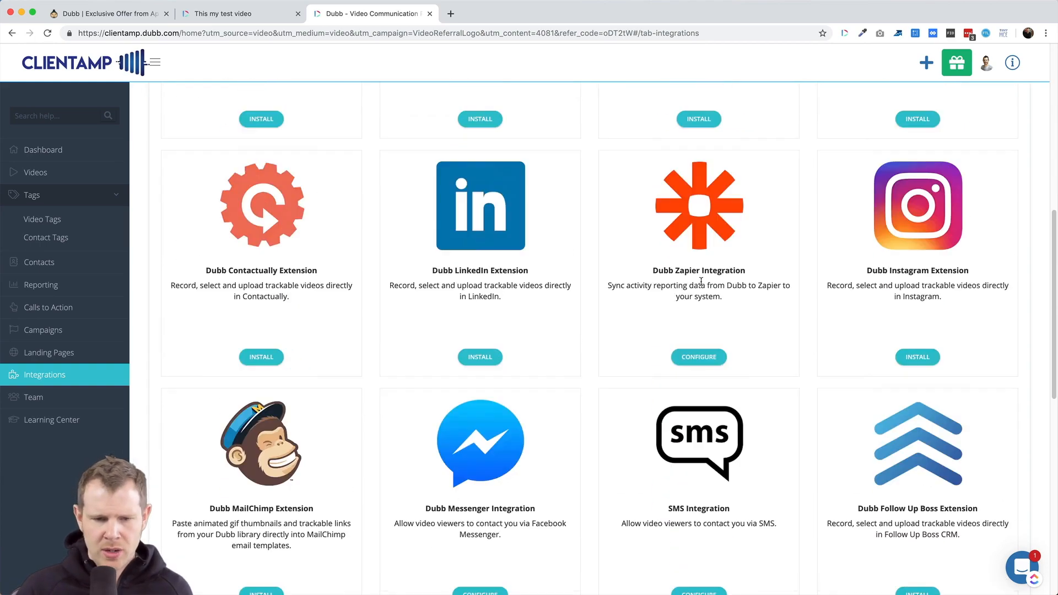
scroll(700, 281, down, 10)
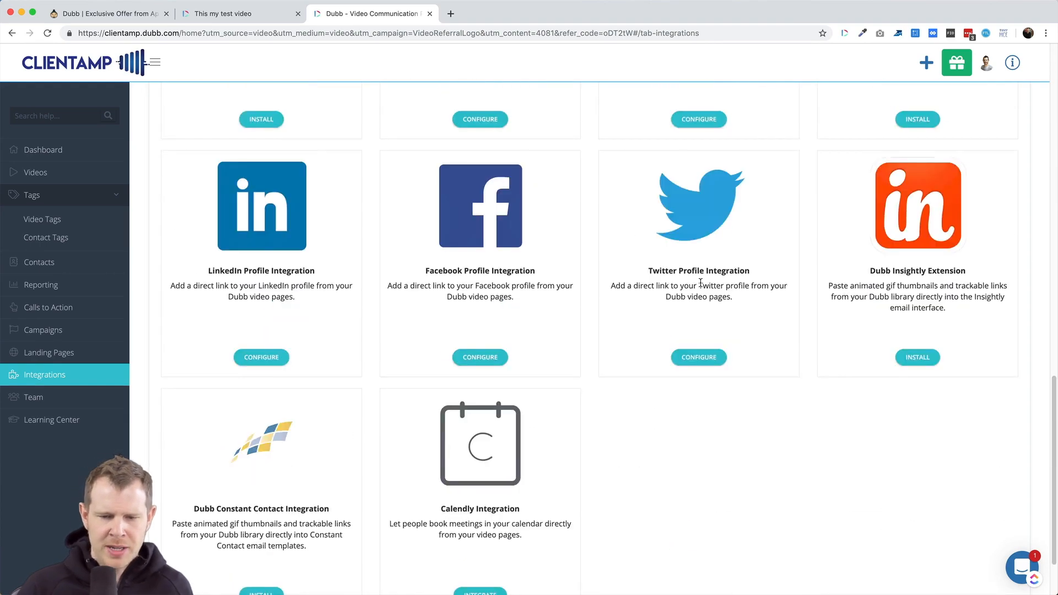
scroll(701, 286, up, 10)
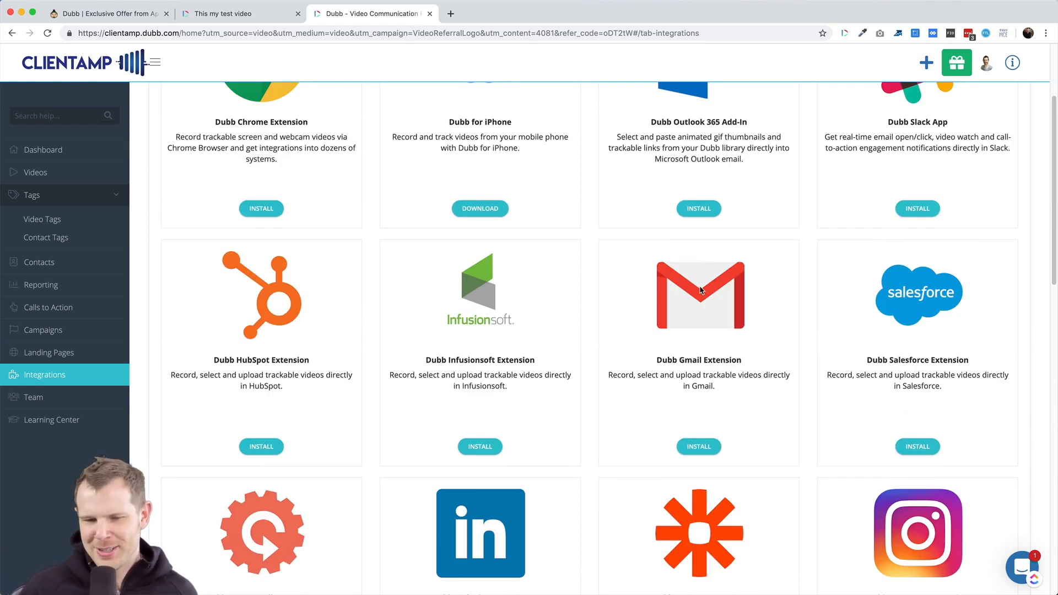
scroll(703, 291, up, 3)
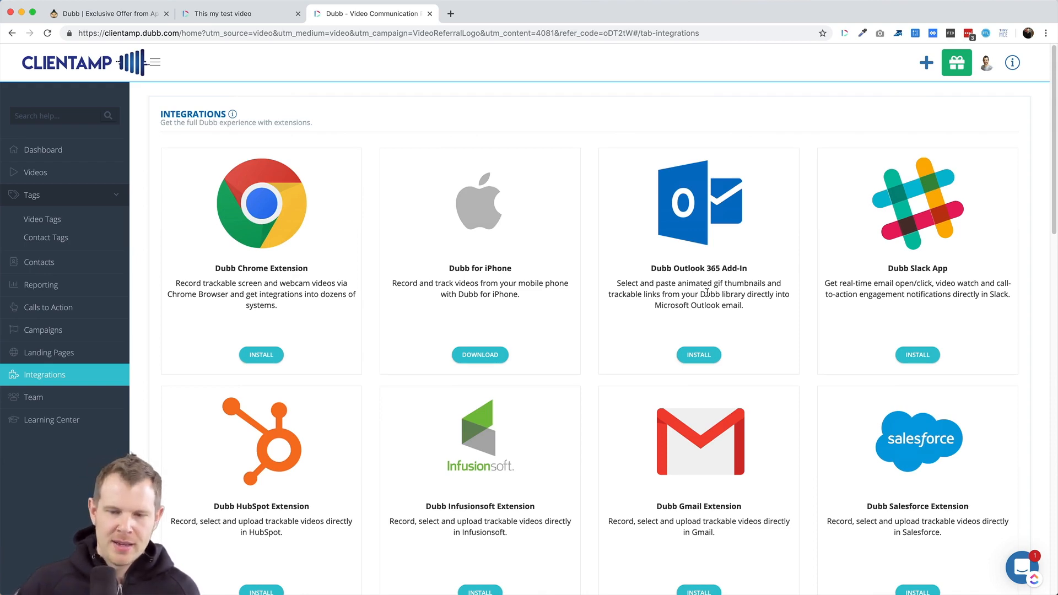
scroll(779, 388, down, 10)
scroll(783, 390, down, 8)
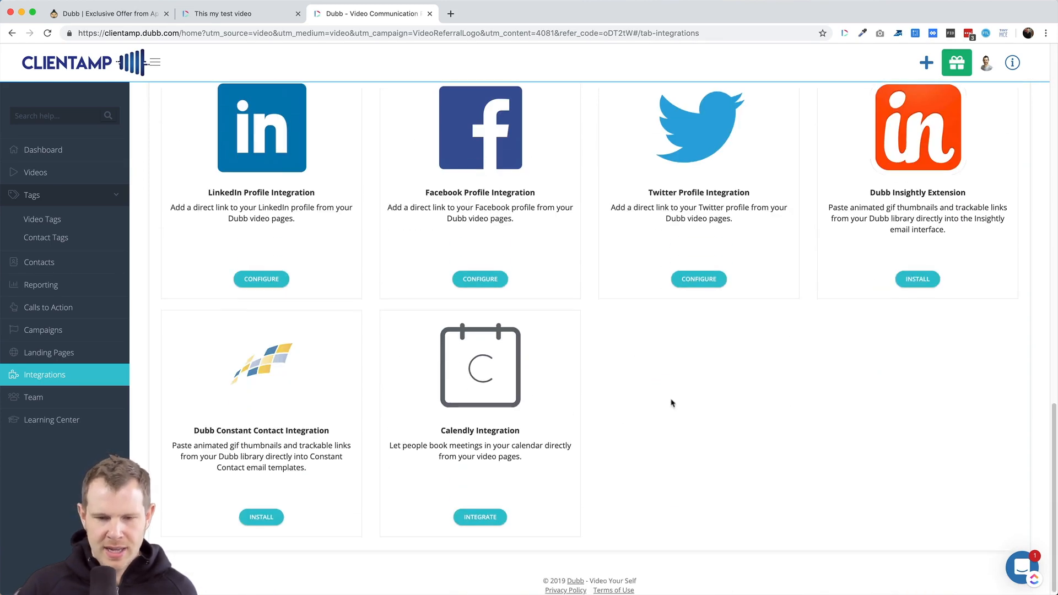
Start the Calendly integration and examine the Calendar type with its Calendly username field in the call-to-action form.
click(475, 518)
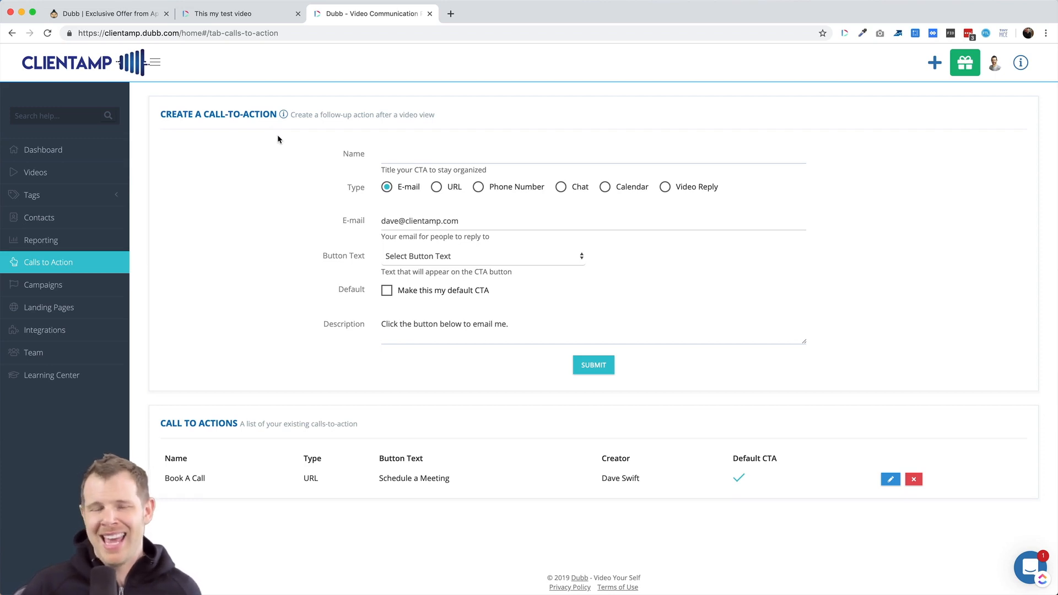
click(395, 154)
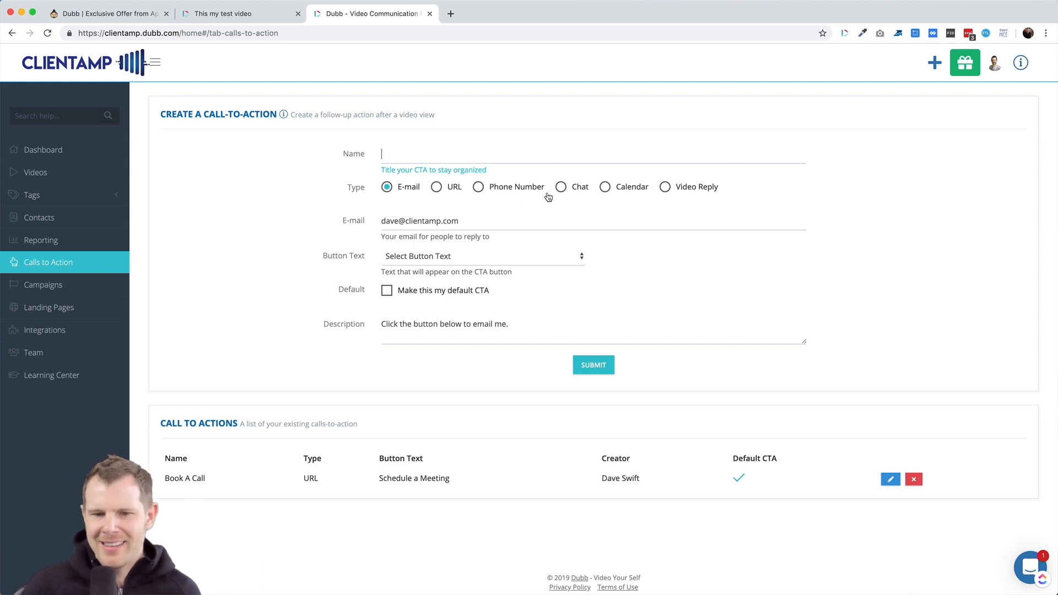
click(618, 190)
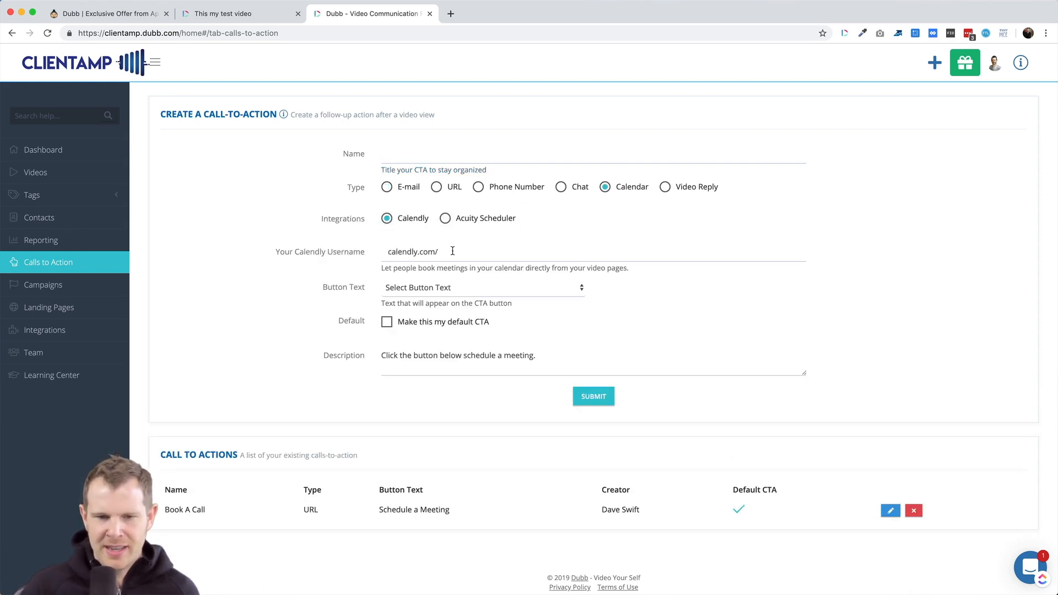
click(475, 256)
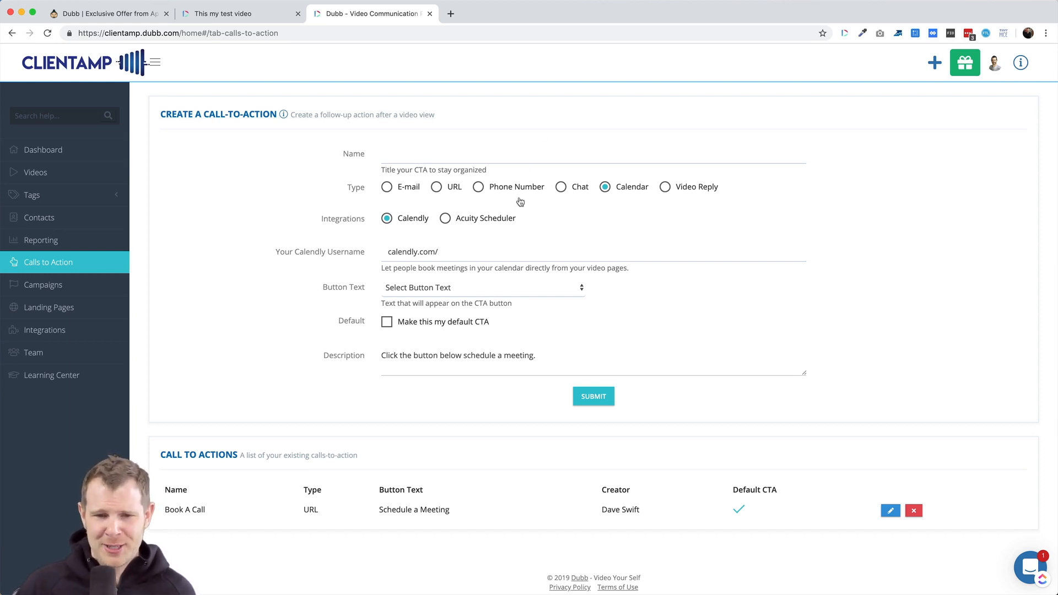
click(463, 249)
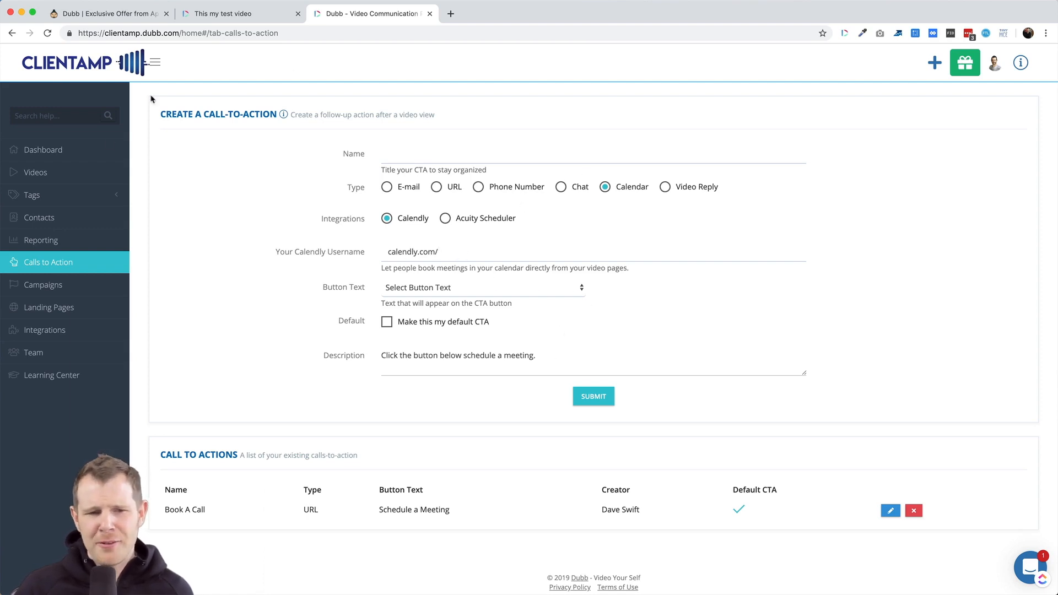
Revisit Integrations and the call-to-action form, and examine its Acuity Scheduler scheduling link and URL type fields.
click(62, 332)
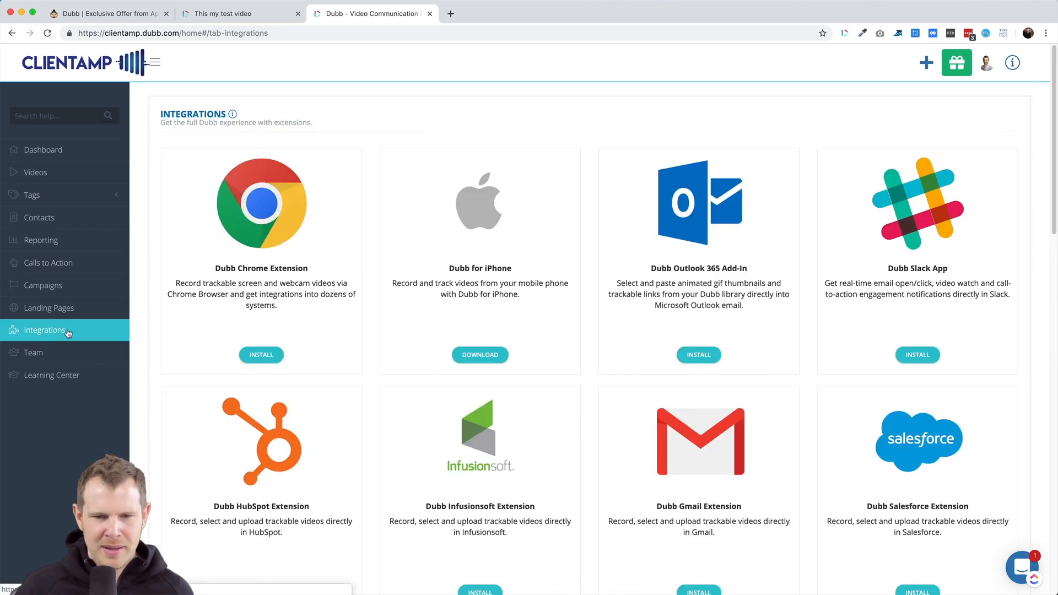
click(55, 264)
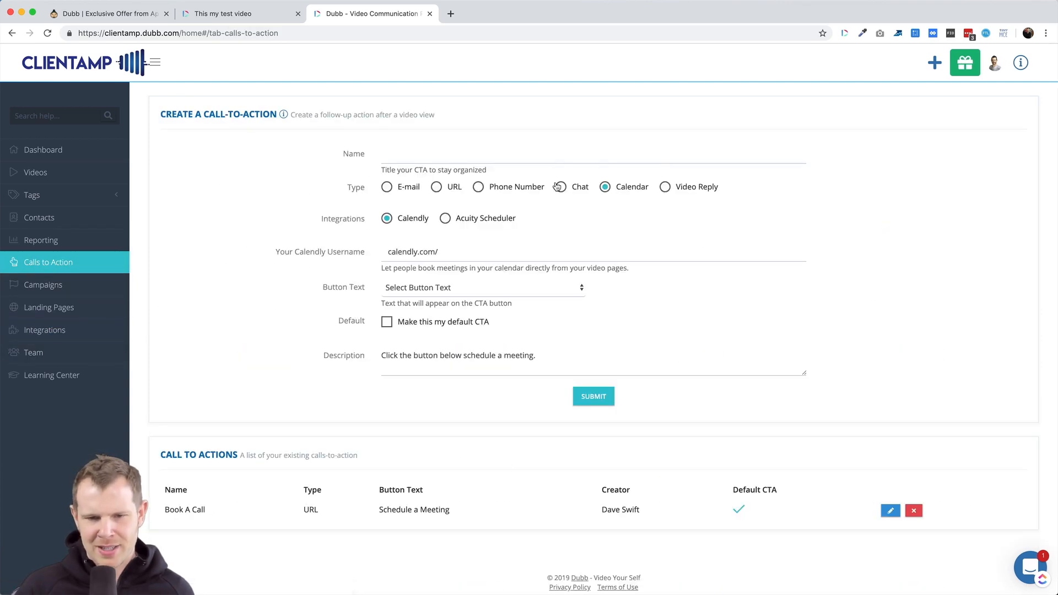
click(455, 221)
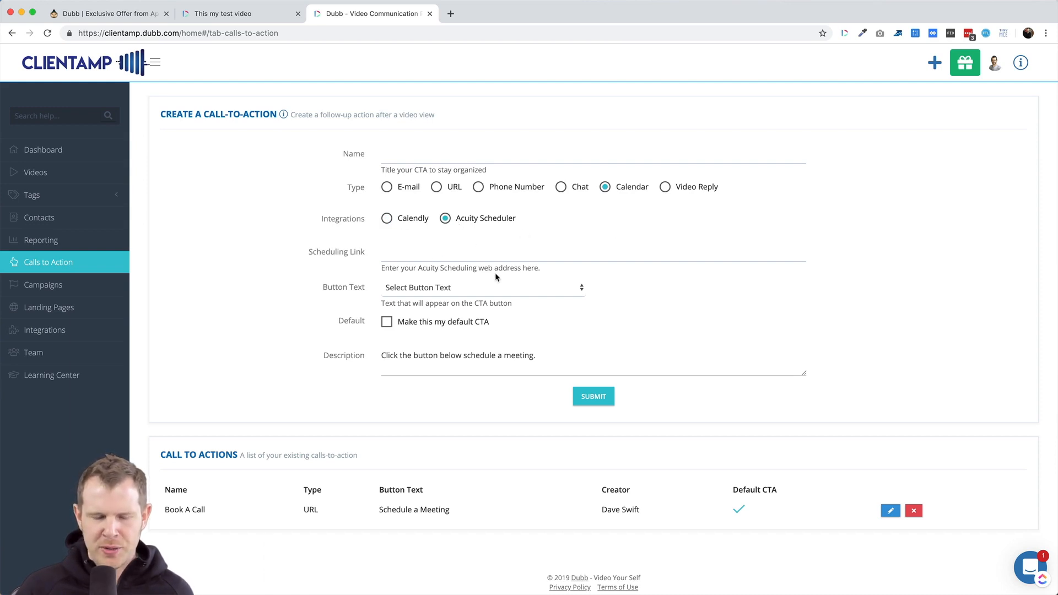
drag(498, 269, 507, 269)
click(480, 257)
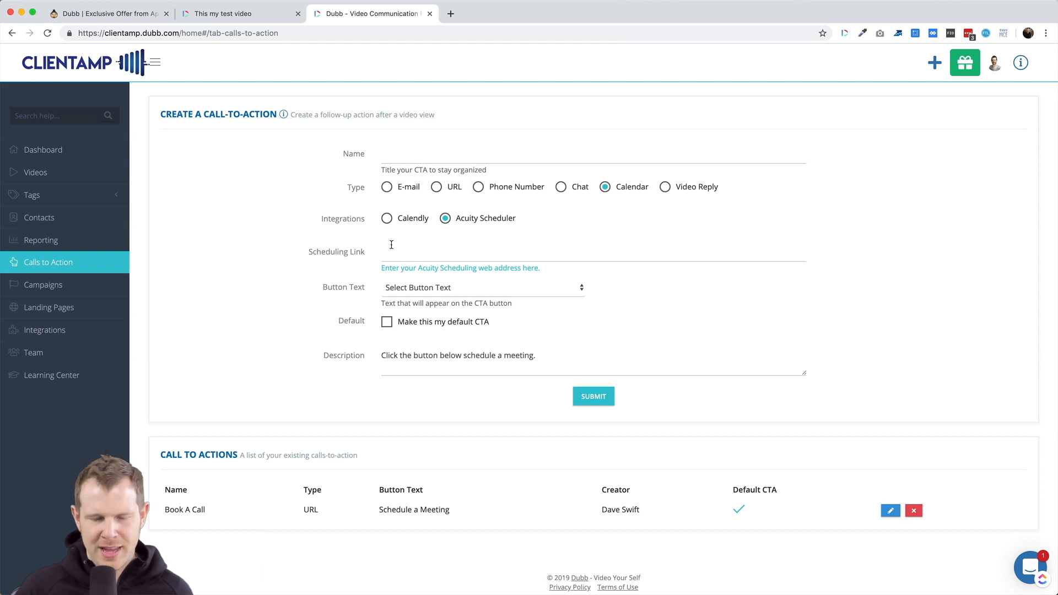
click(436, 187)
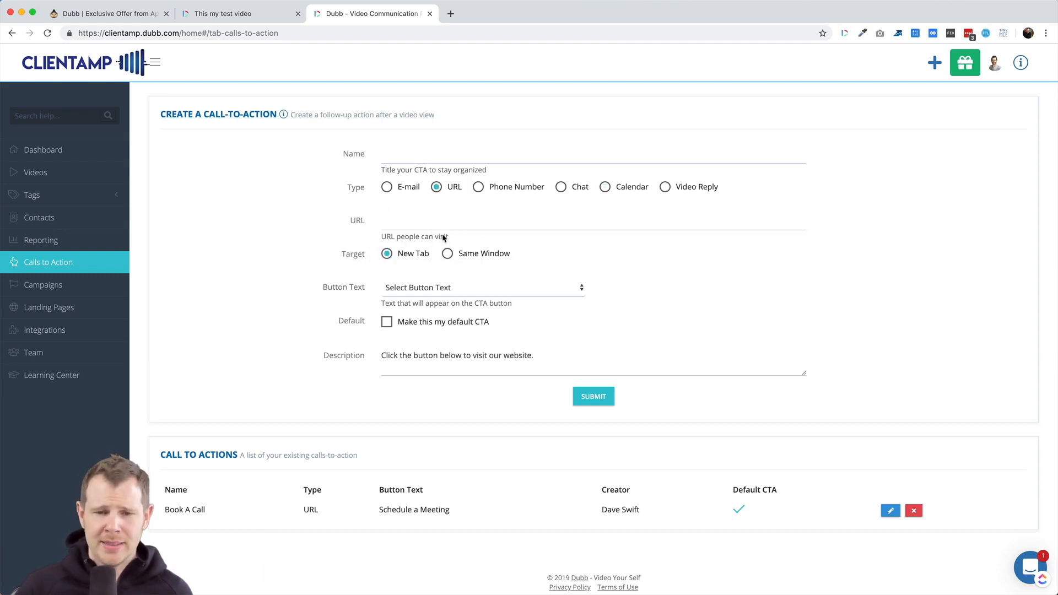
click(388, 225)
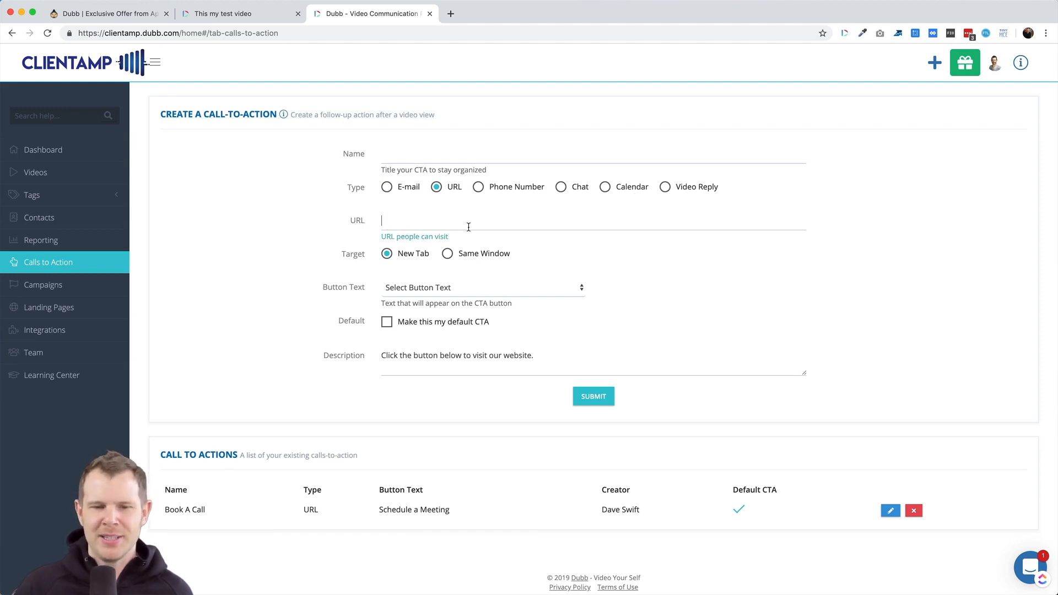
Examine the E-mail type and the Phone Number type with its SMS action in the call-to-action form.
click(404, 189)
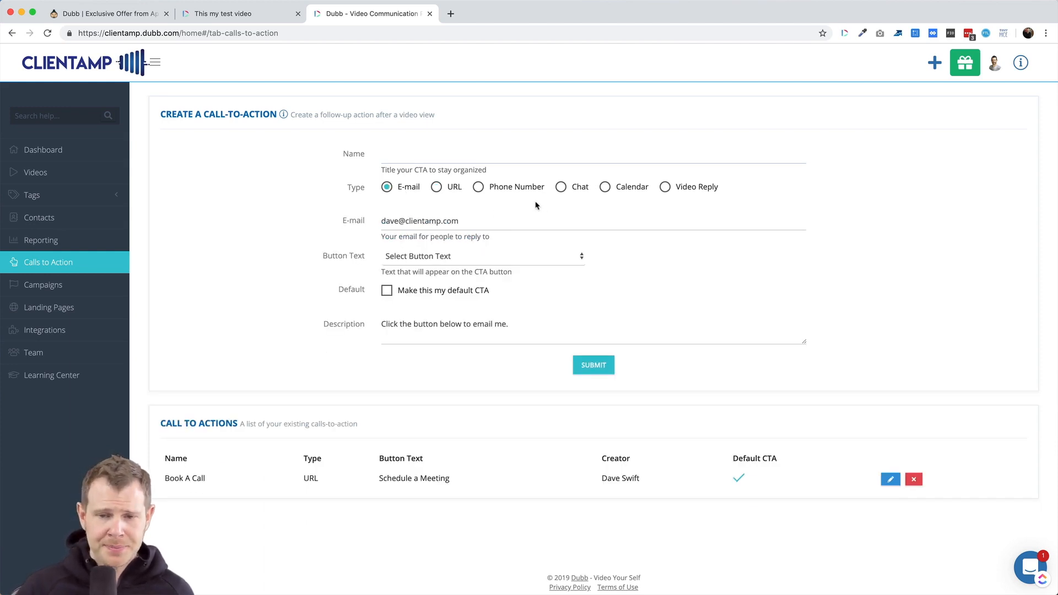
click(510, 188)
click(455, 218)
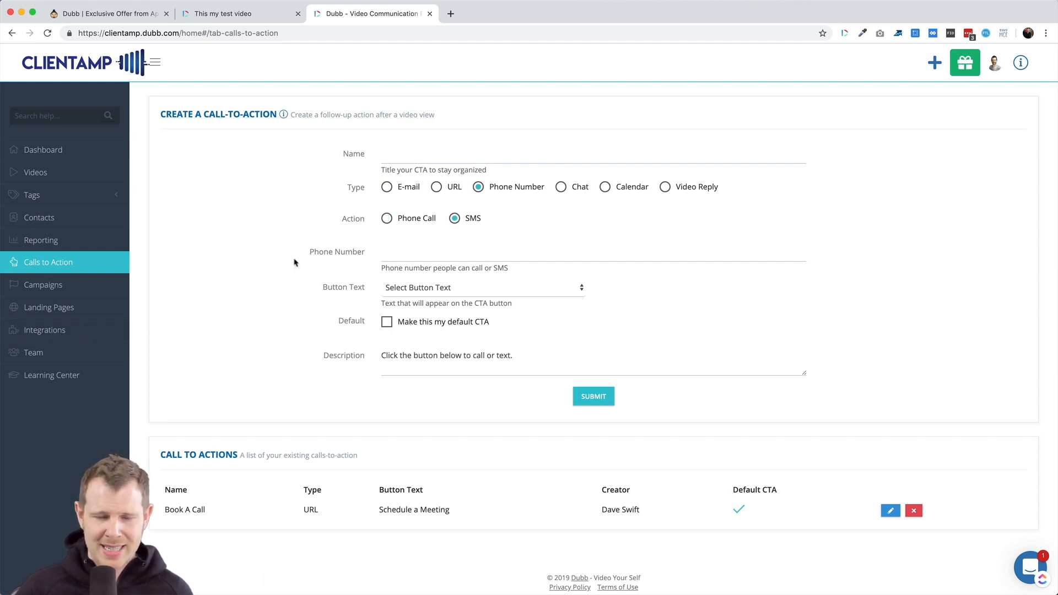
Start configuring the SMS integration and examine the Phone Number type with the SMS action and its phone number field.
click(74, 338)
scroll(455, 398, down, 3)
scroll(457, 399, down, 8)
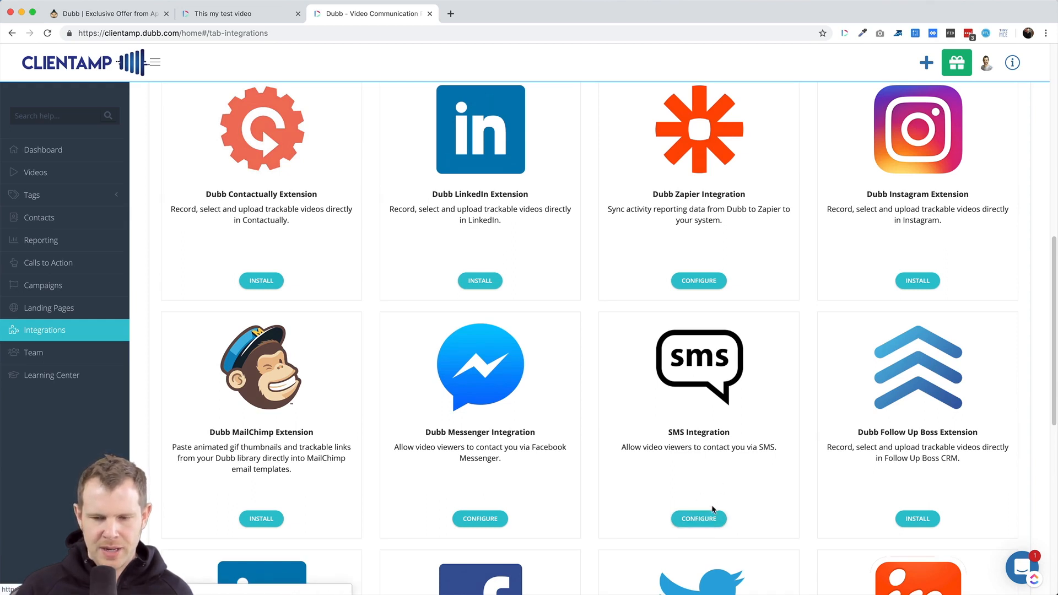
click(698, 519)
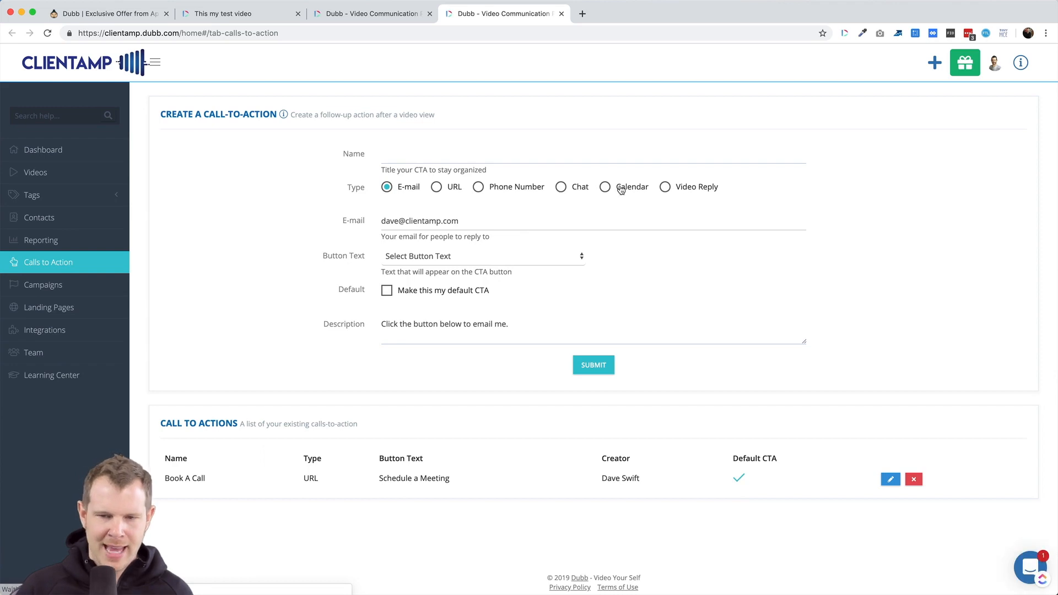
click(621, 188)
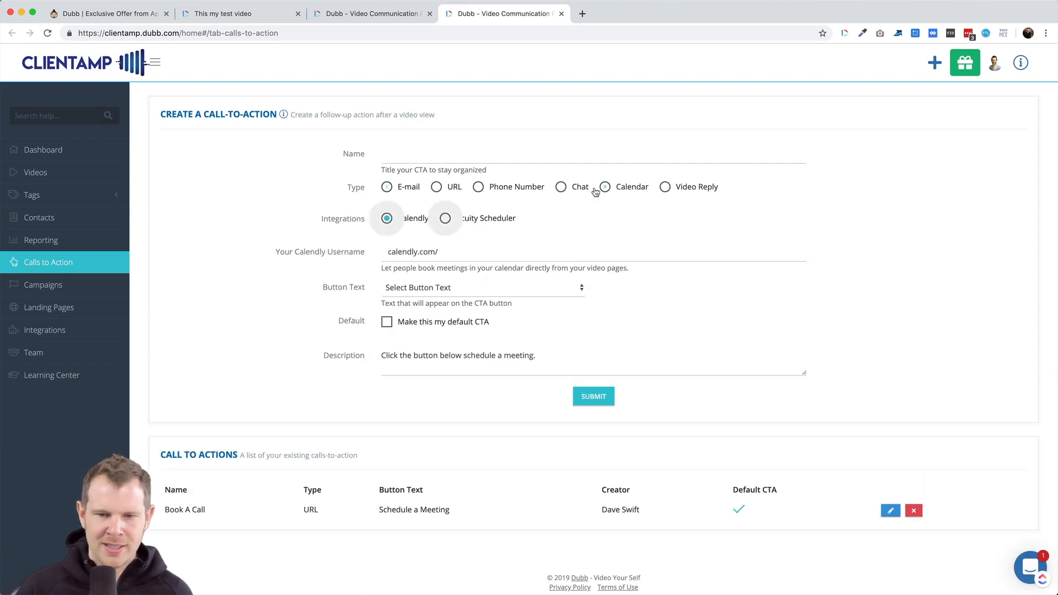
click(518, 188)
click(461, 223)
click(431, 252)
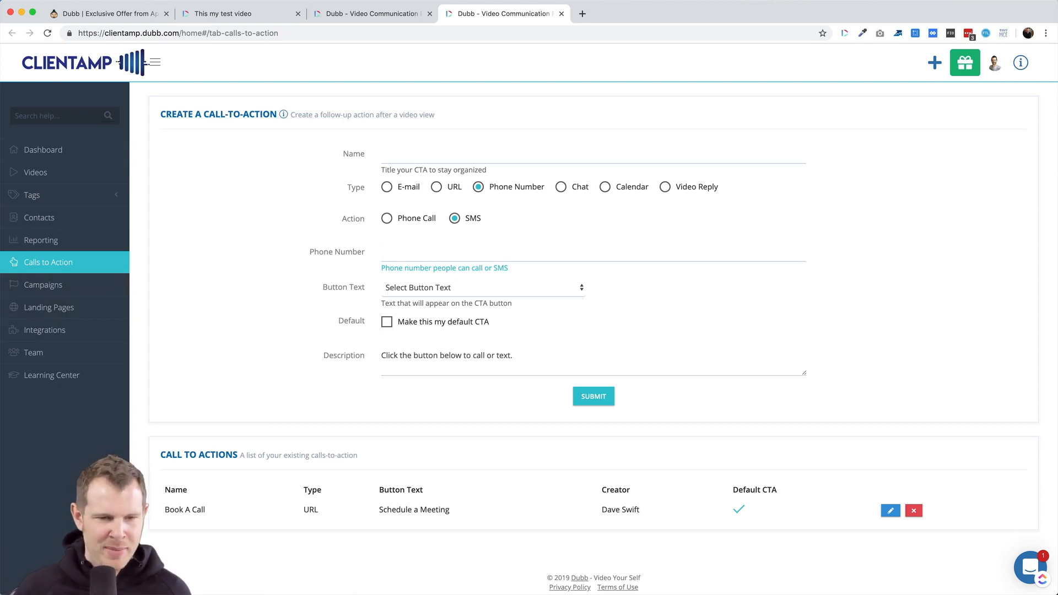
Return to Integrations and look over the extensions down to the social profile and Calendly integrations.
click(45, 330)
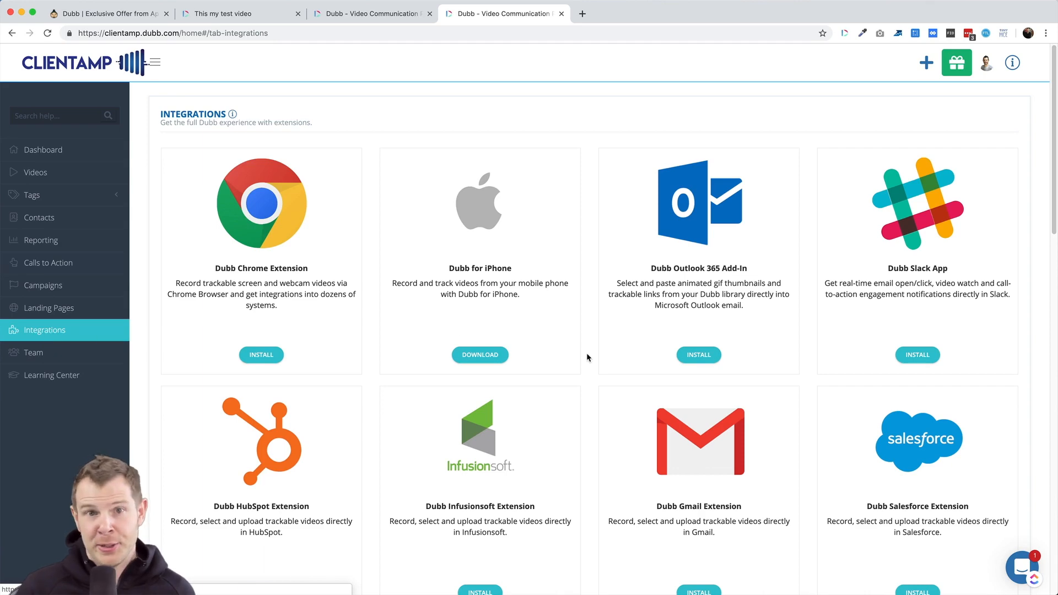
scroll(587, 355, down, 4)
scroll(587, 355, down, 8)
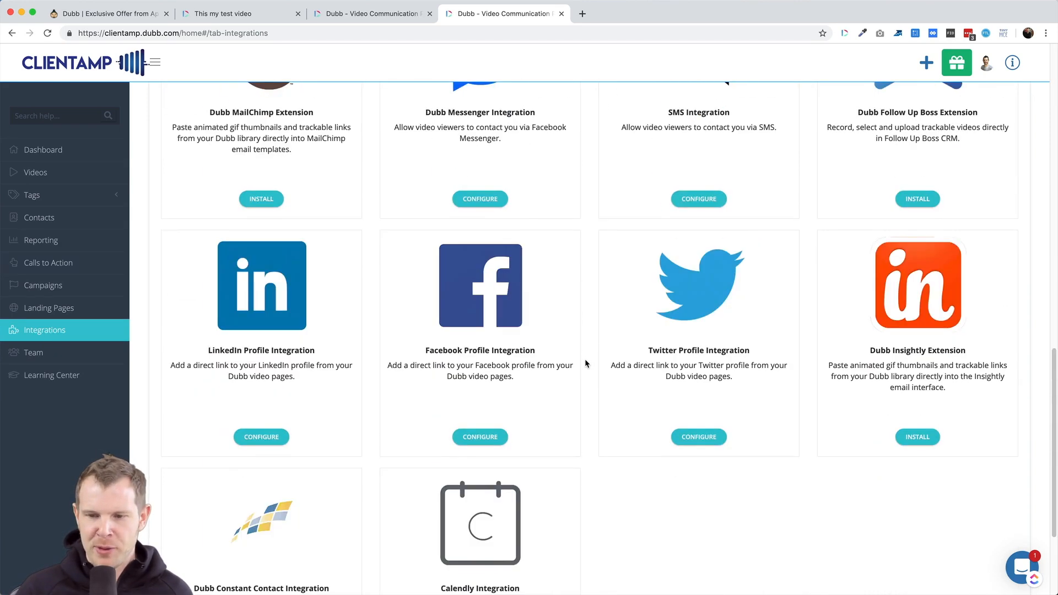
Switch to the AppSumo Dubb offer page and compare the features and limits of the Single, Double and Multiple plans.
key(super+1)
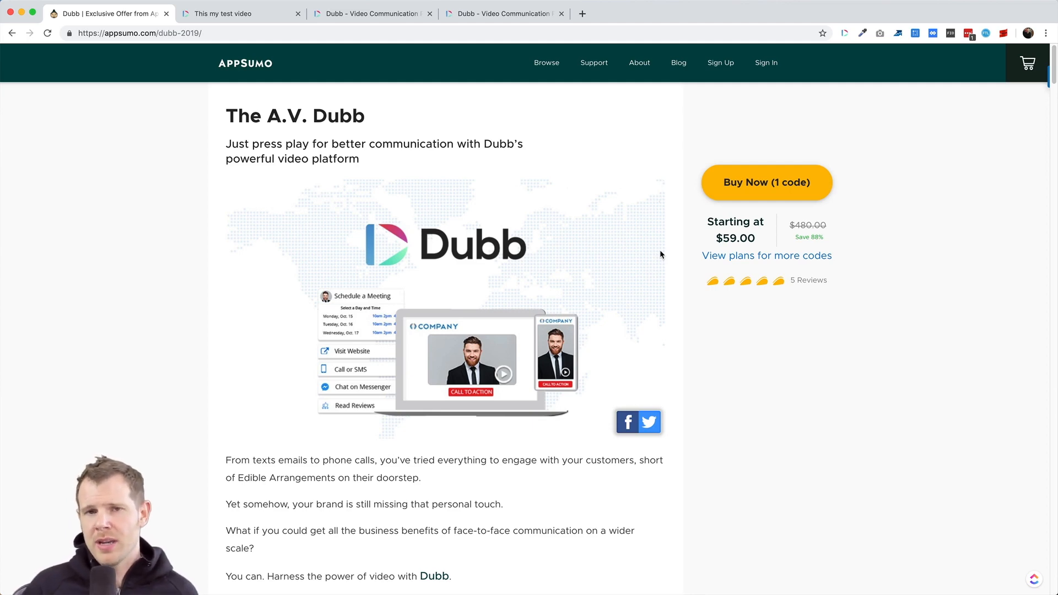
click(741, 256)
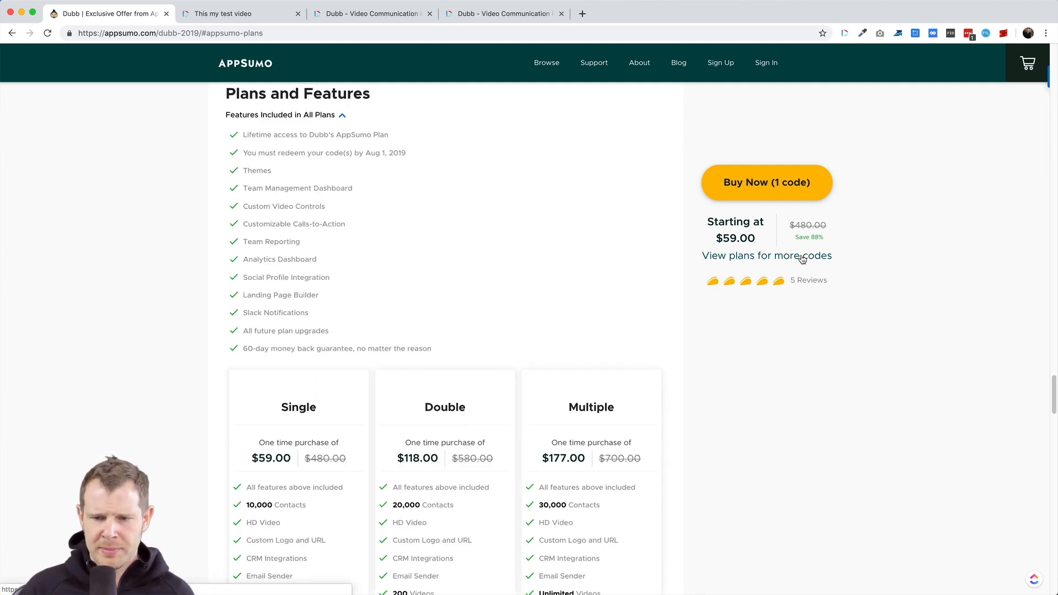
scroll(771, 402, down, 4)
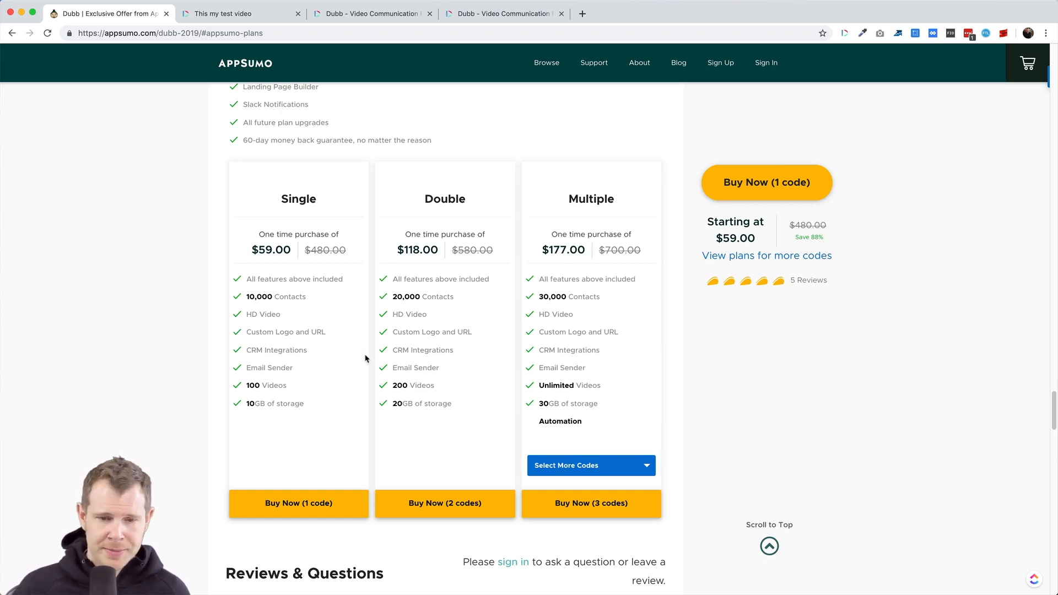
scroll(355, 390, up, 2)
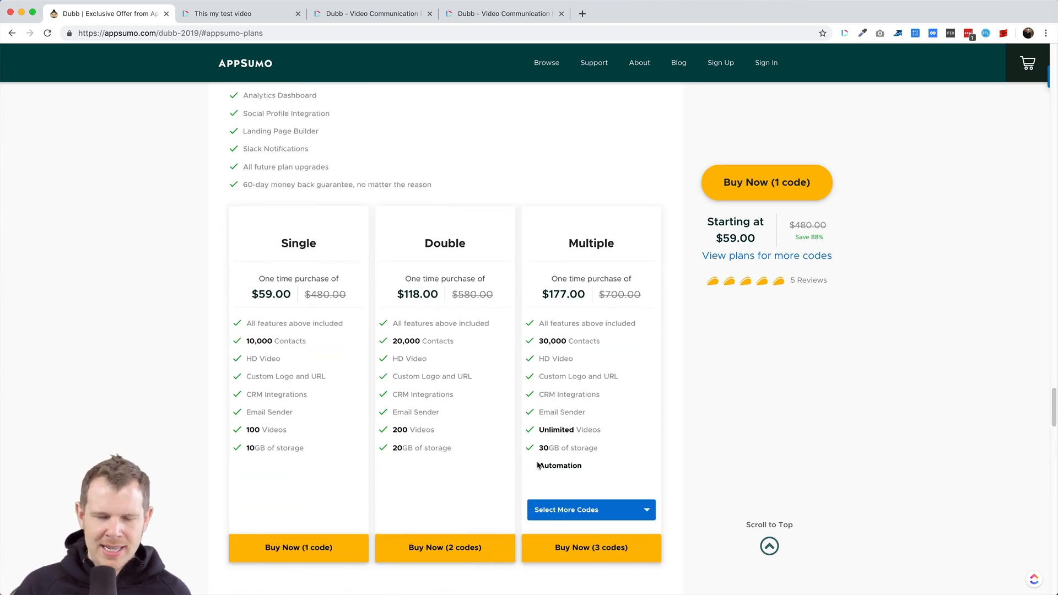
Set the Multiple plan to 5 Codes and review its price and included features.
click(639, 509)
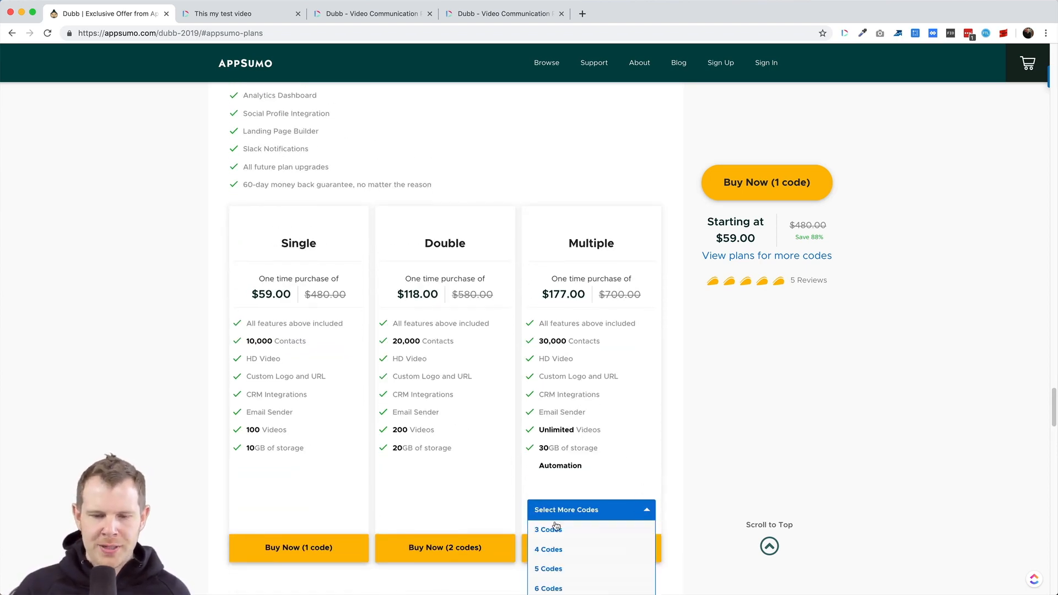
click(554, 563)
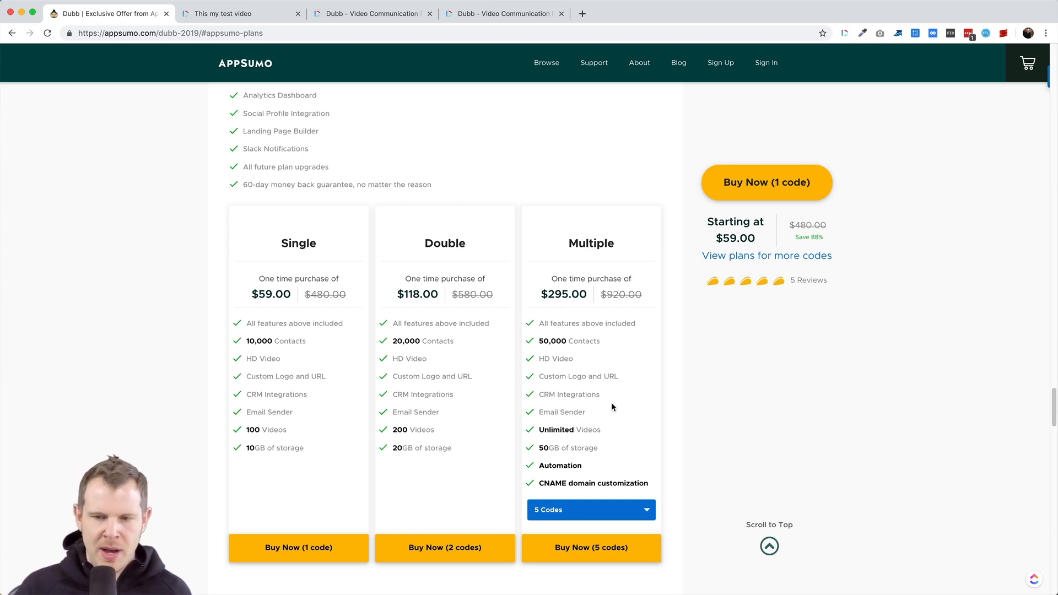
scroll(612, 407, down, 1)
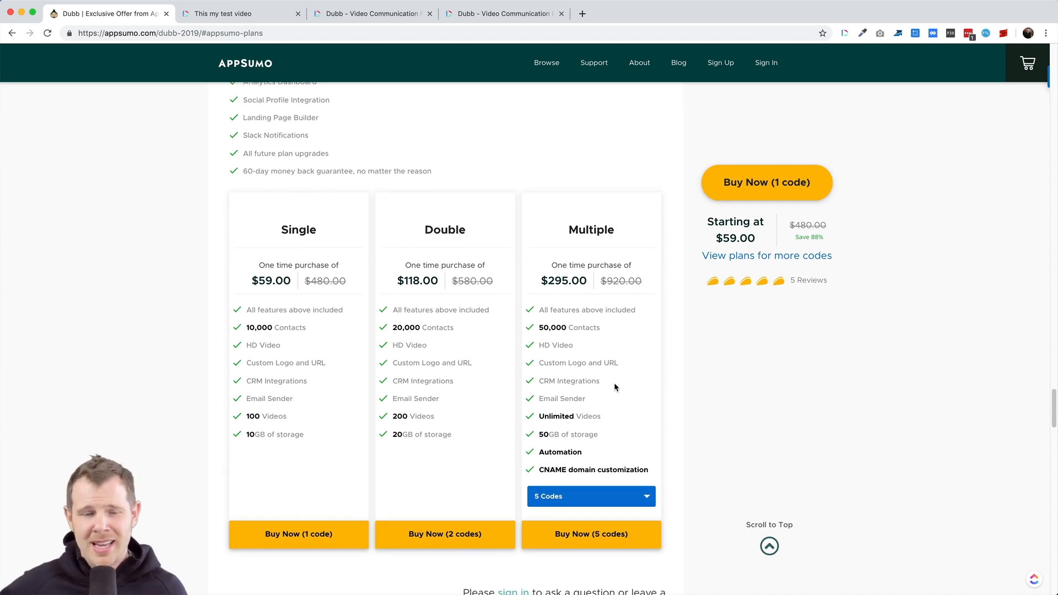